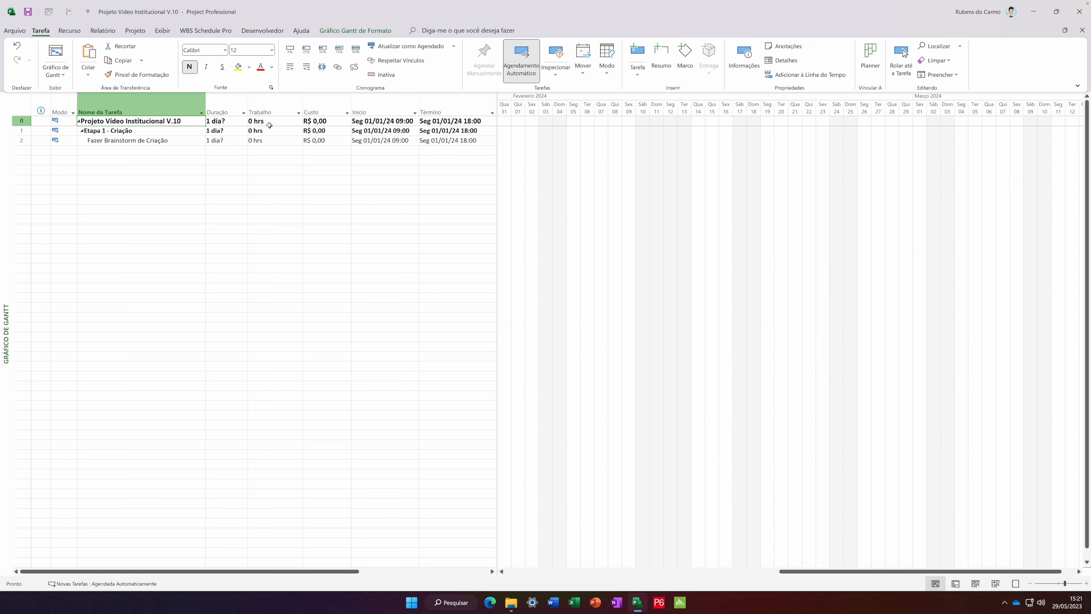
# Hide the project summary task in the Gantt chart view.
pyautogui.click(353, 31)
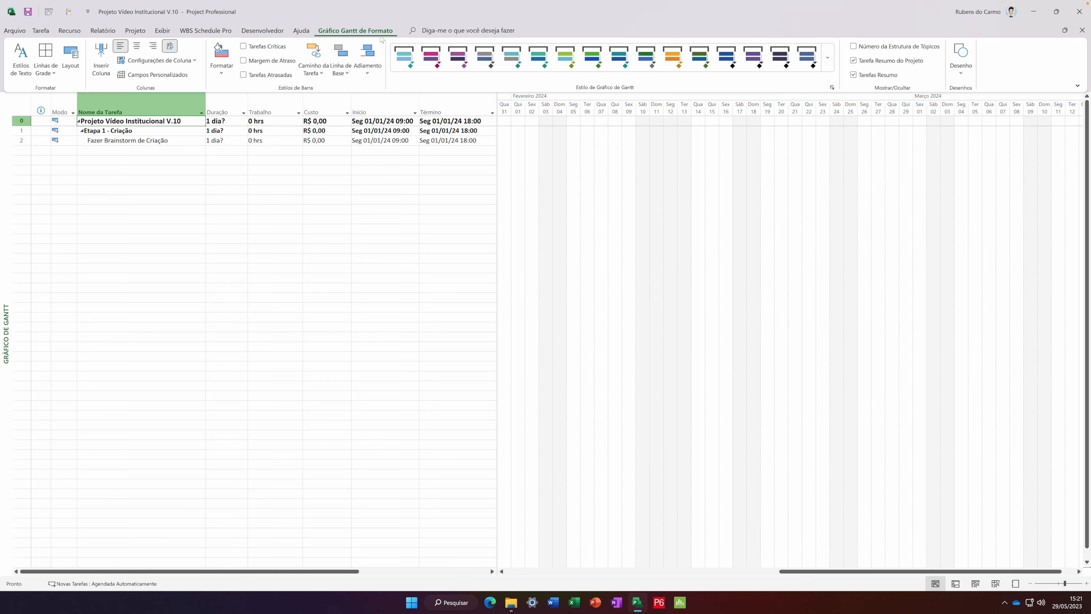
pyautogui.click(915, 60)
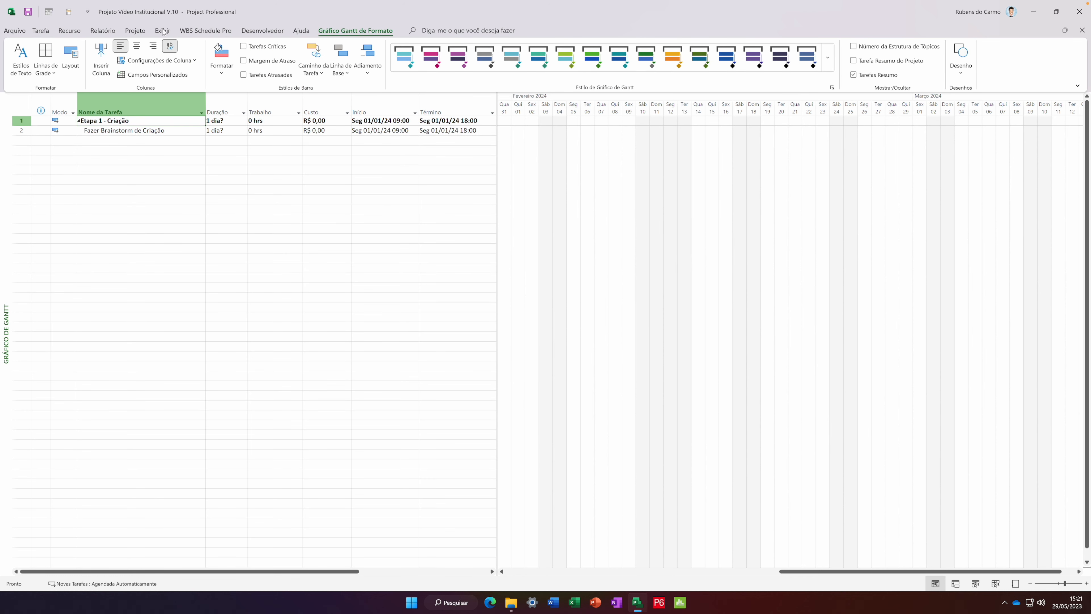
# Set the duration of the task Fazer Brainstorm de Criação to 4 hours.
pyautogui.click(43, 31)
pyautogui.click(113, 130)
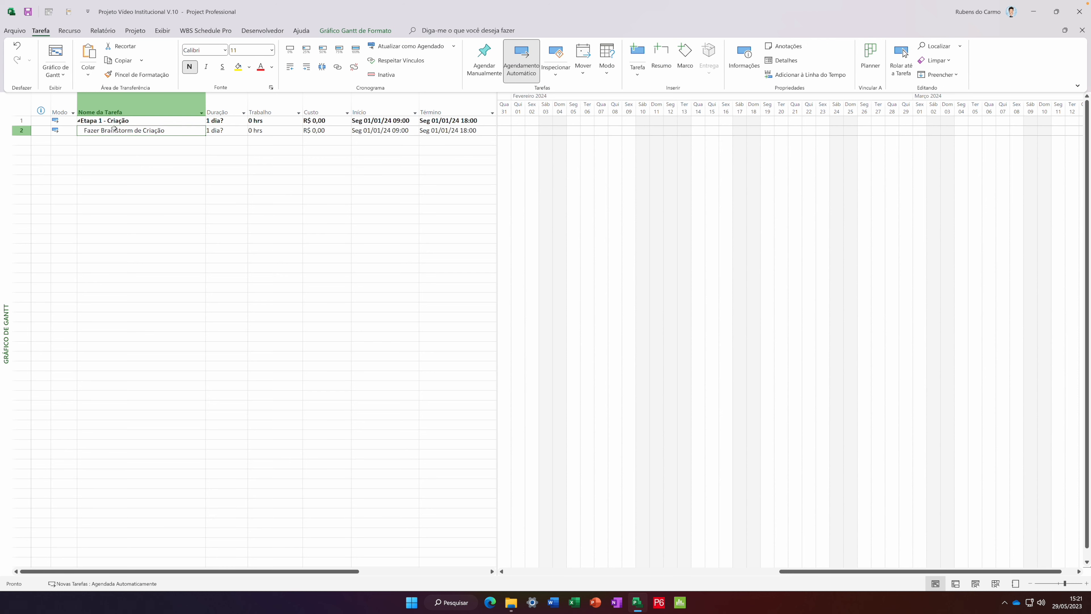
pyautogui.click(145, 141)
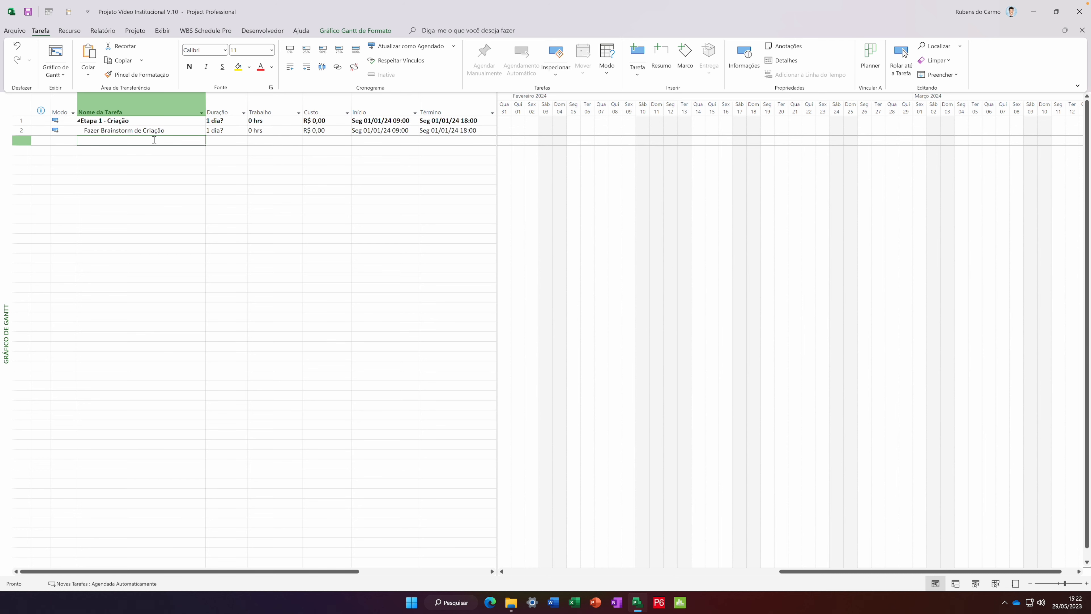
pyautogui.press('Up')
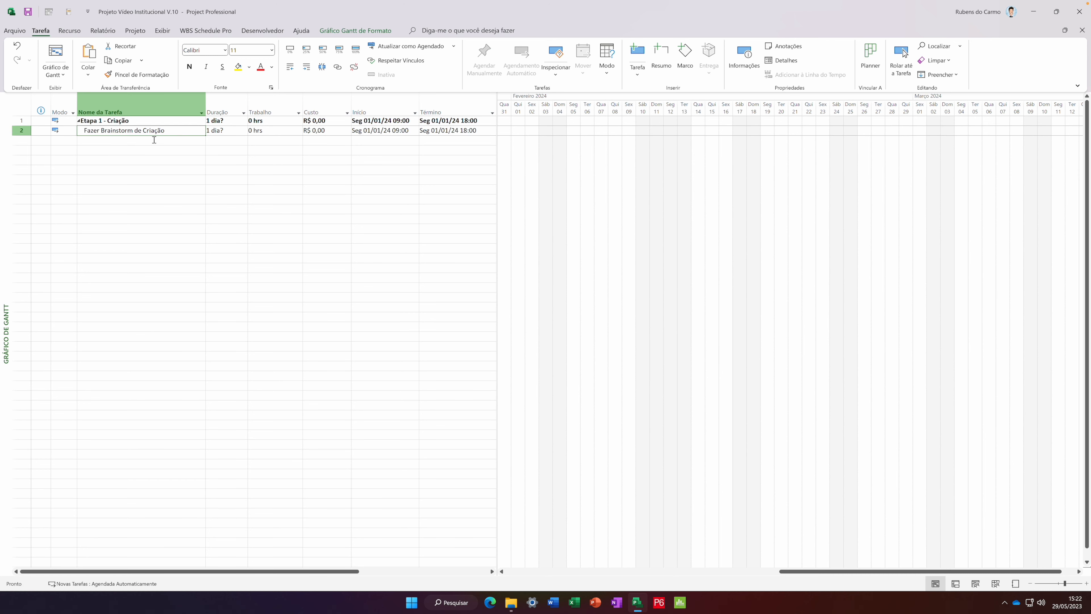
pyautogui.press('Right')
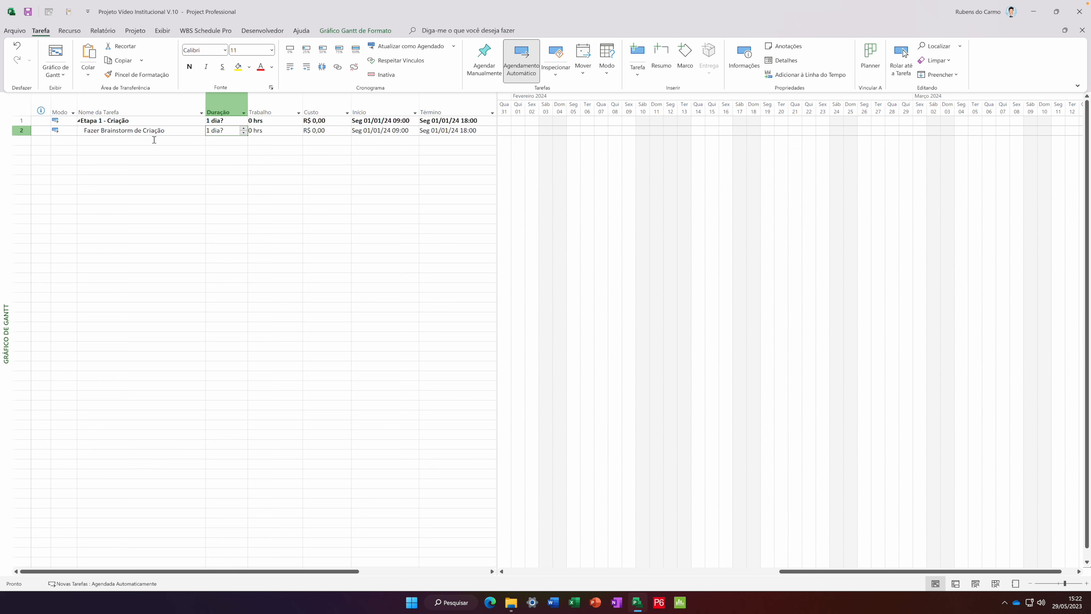
pyautogui.write('4h')
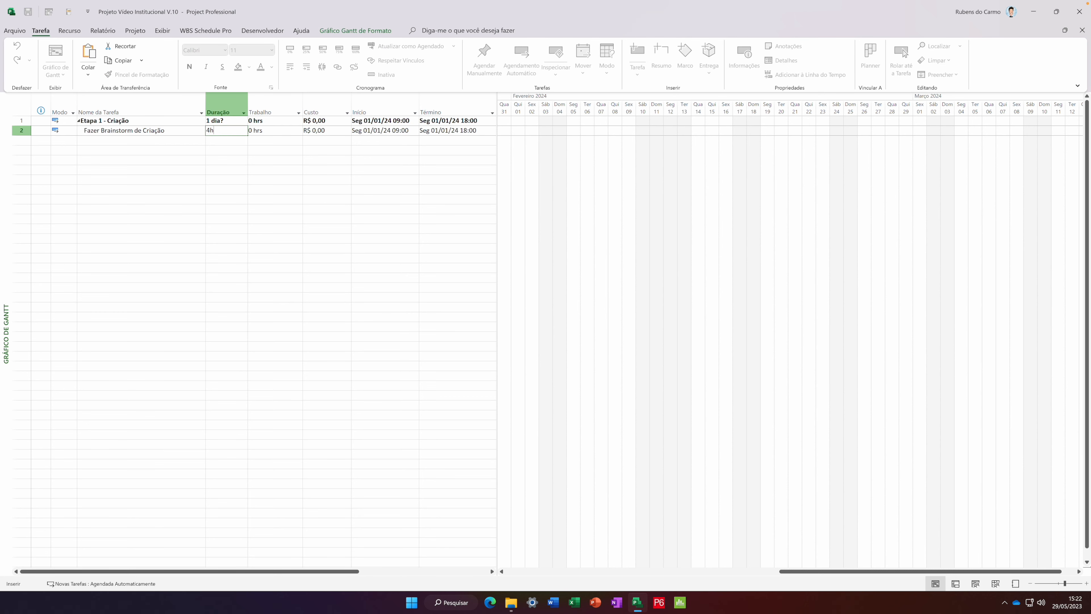
pyautogui.press('Return')
pyautogui.press('Up')
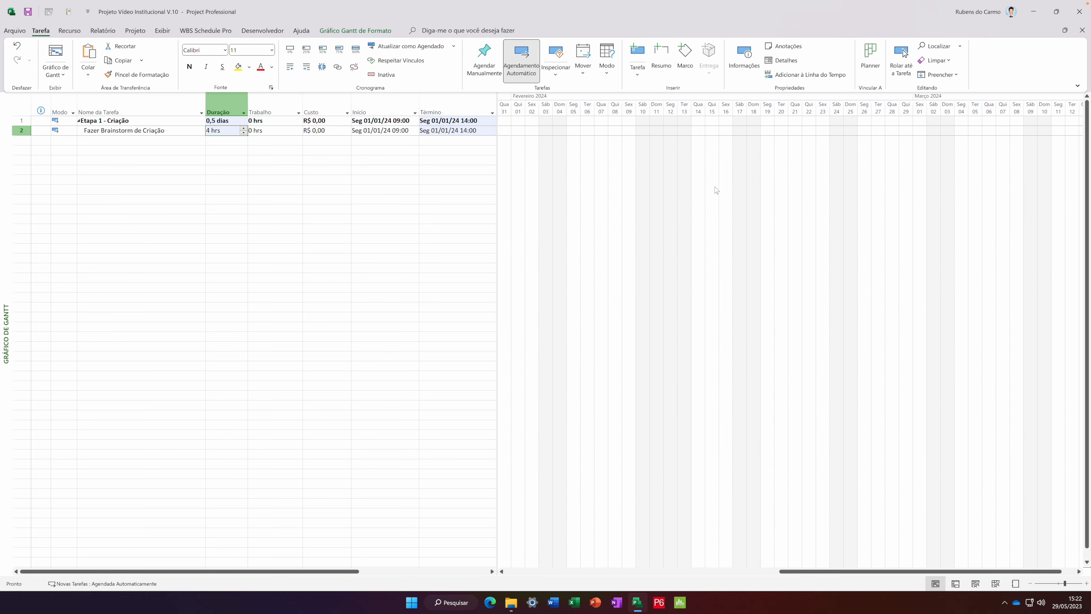
# Scroll the Gantt timeline to the bar of the task Fazer Brainstorm de Criação.
pyautogui.hscroll(3, 837, 563)
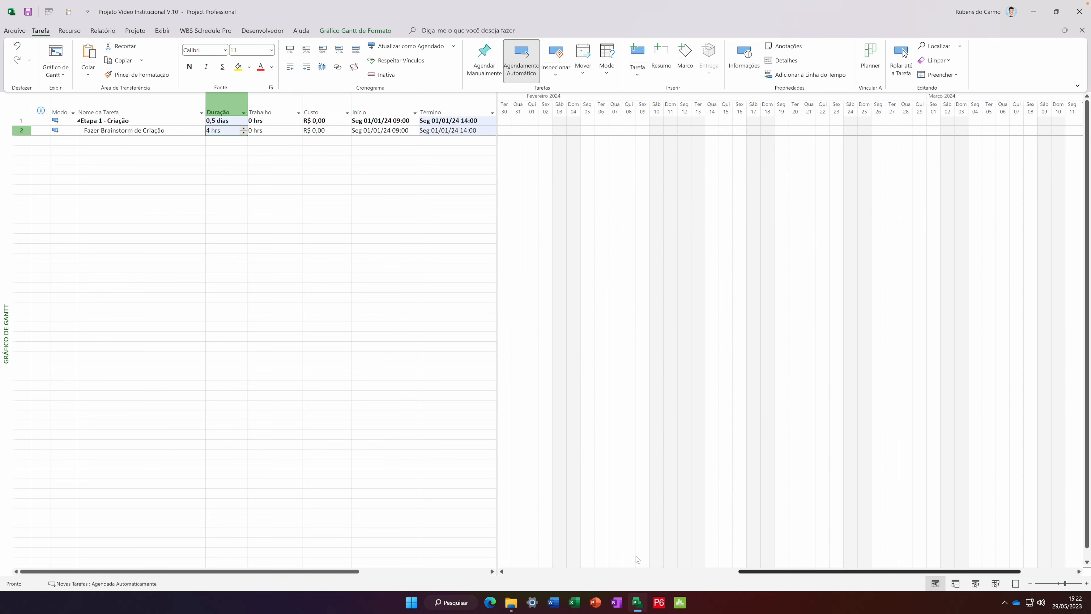
pyautogui.moveTo(596, 580); pyautogui.dragTo(981, 573)
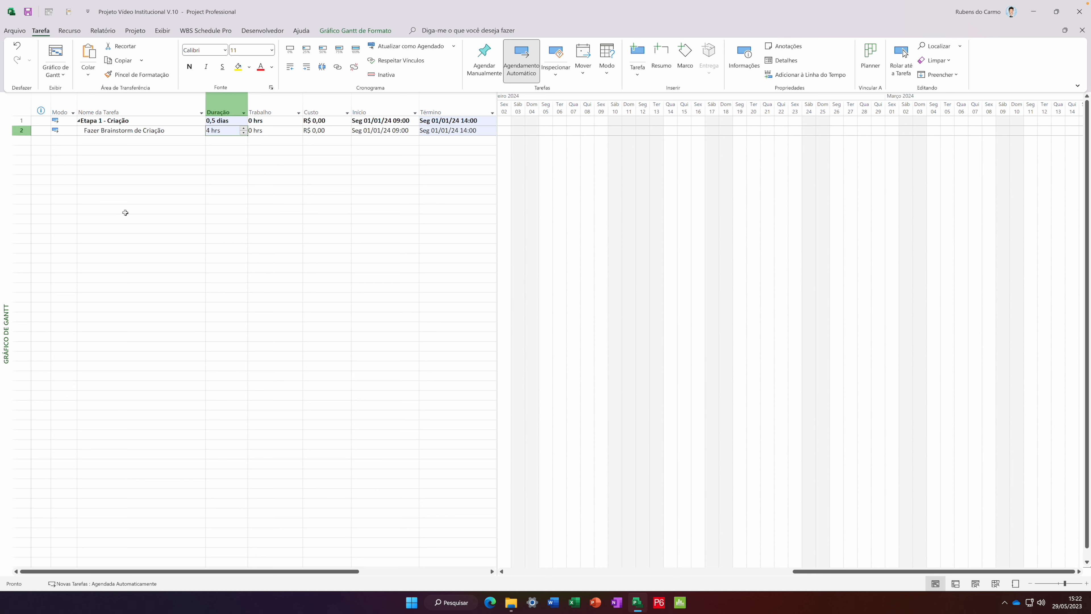
pyautogui.click(112, 133)
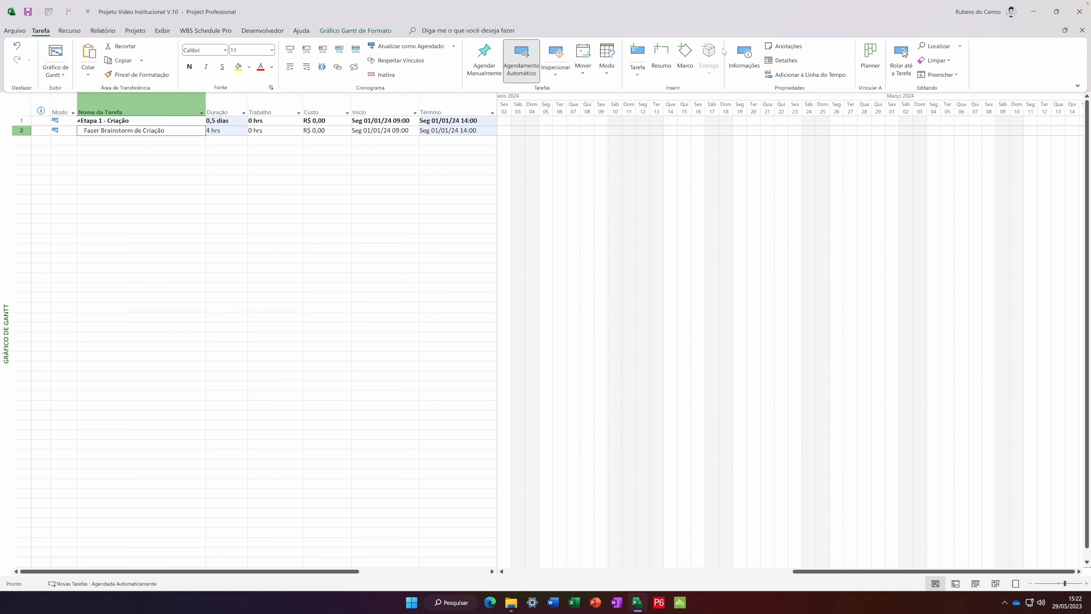
pyautogui.click(901, 60)
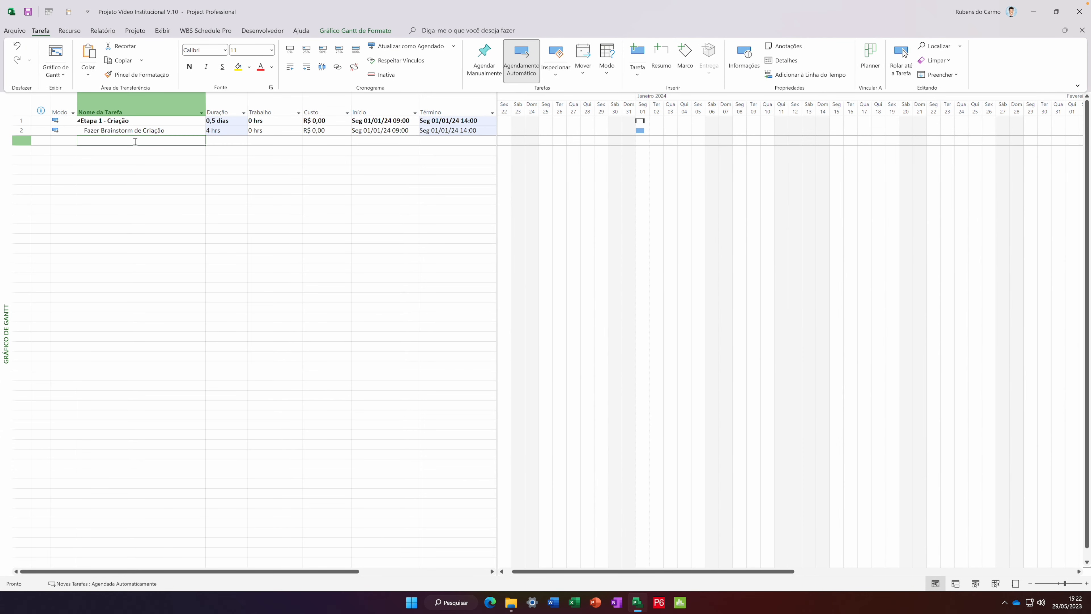
# Add the task Criar Roteiro below Fazer Brainstorm de Criação with a duration of 10 days.
pyautogui.write('Criar Roteiro')
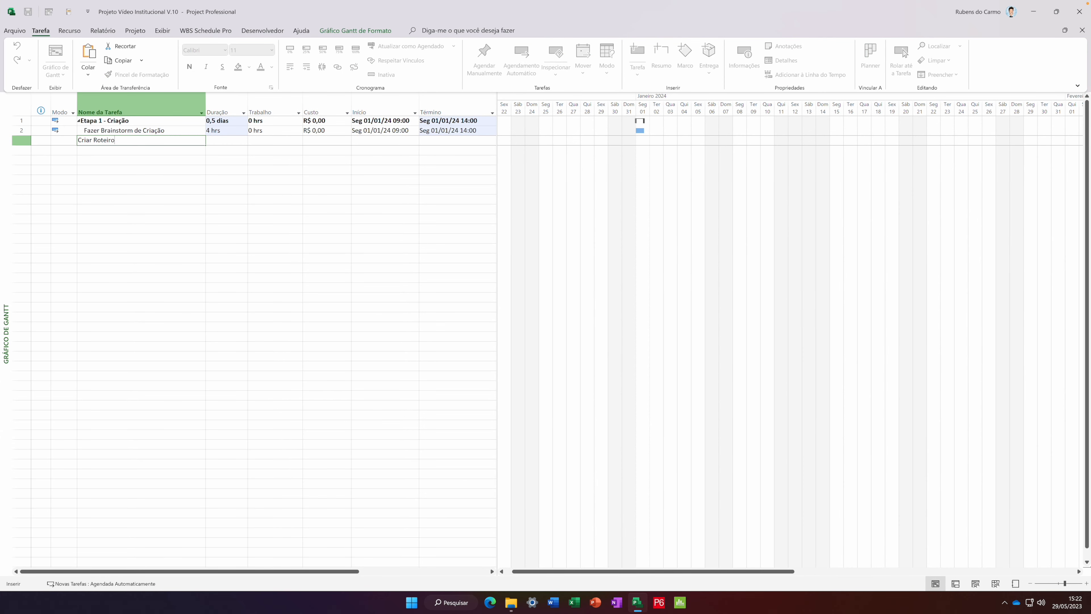
pyautogui.press('Tab')
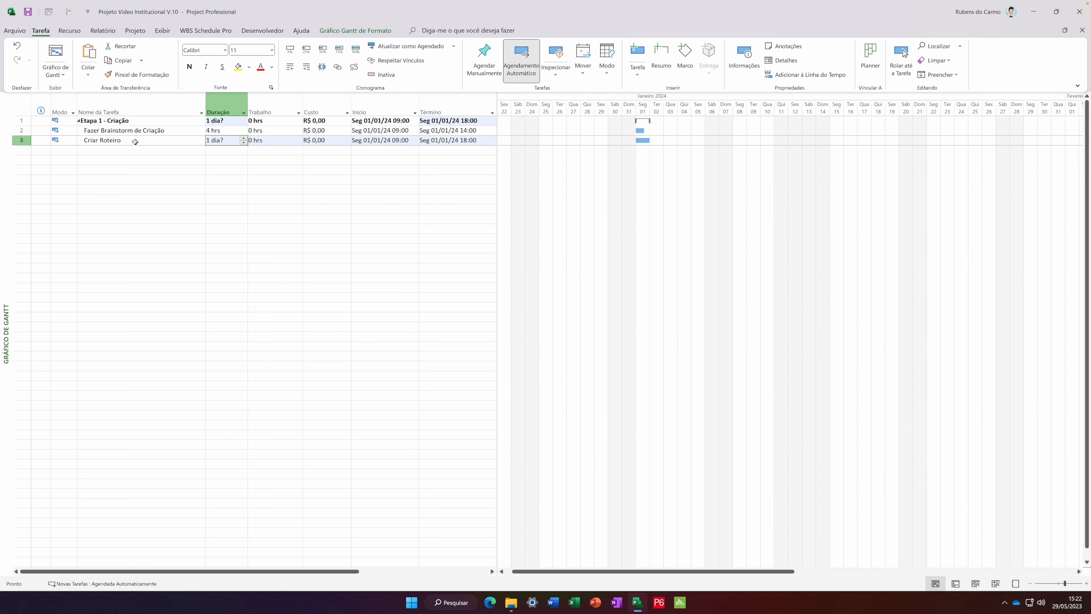
pyautogui.write('10d')
pyautogui.press('Return')
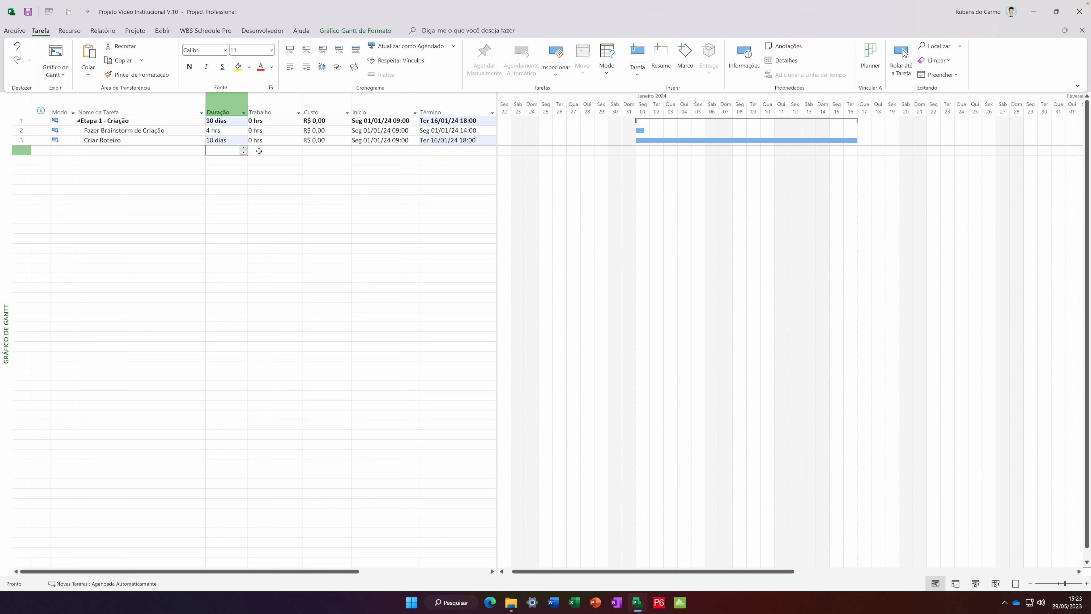
# Indent the task Criar Roteiro so it becomes a subtask of Fazer Brainstorm de Criação.
pyautogui.click(173, 139)
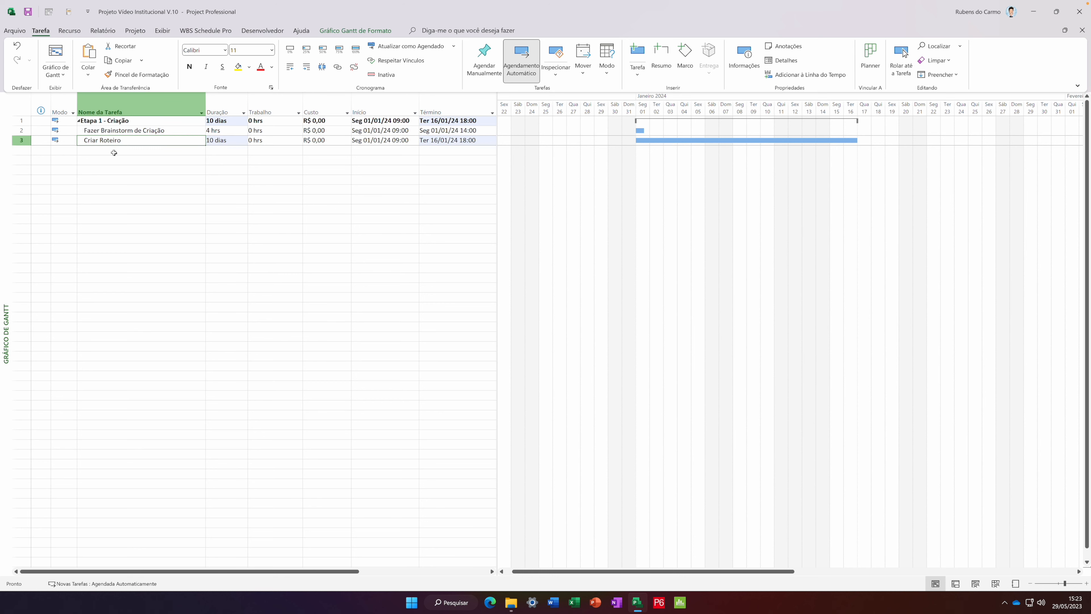
pyautogui.press('Up')
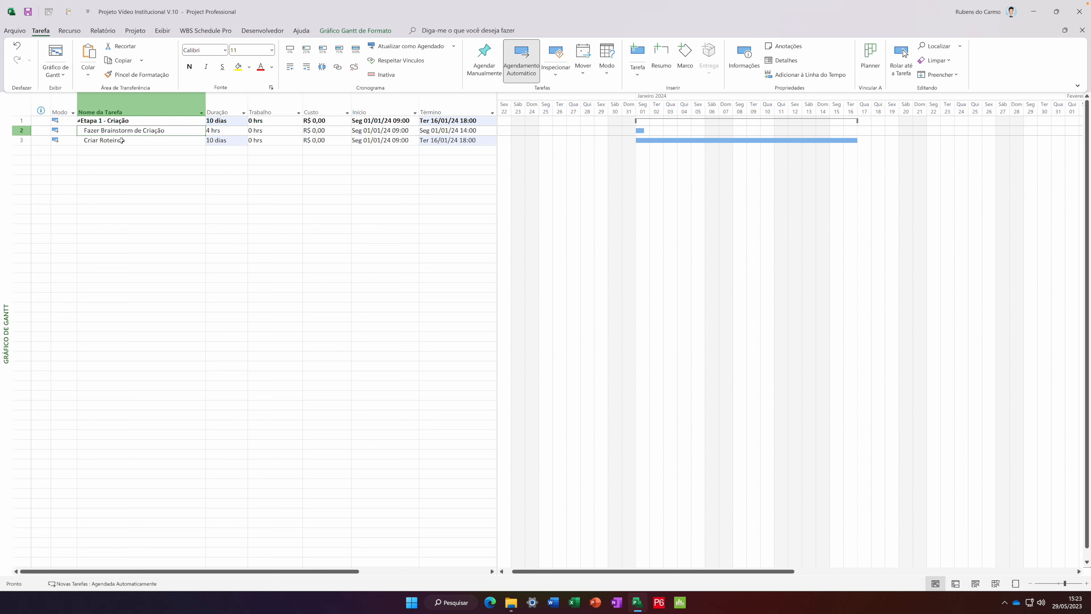
pyautogui.click(120, 142)
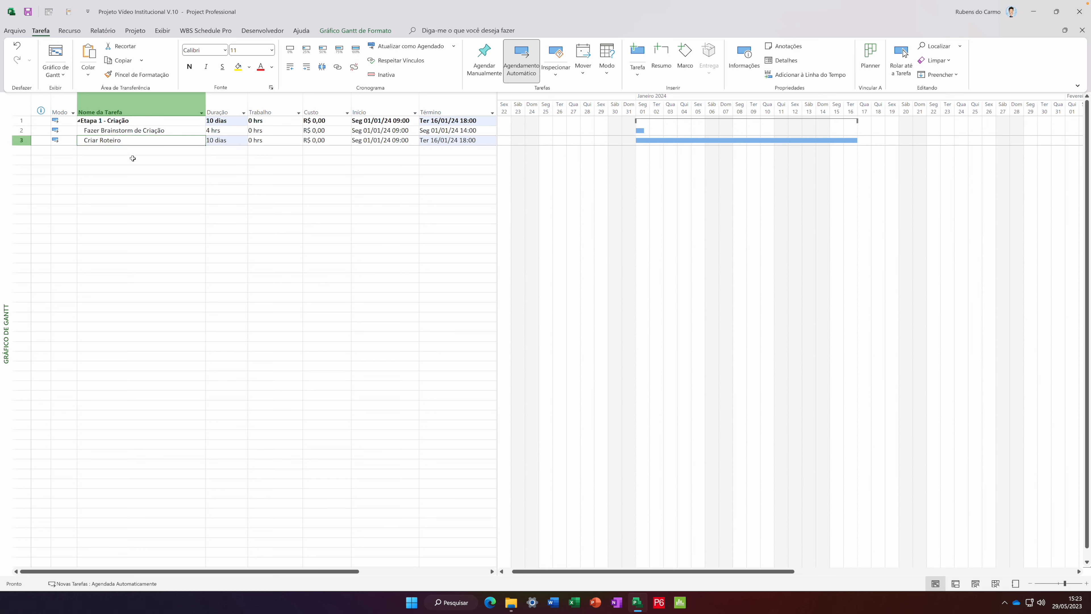
pyautogui.click(306, 67)
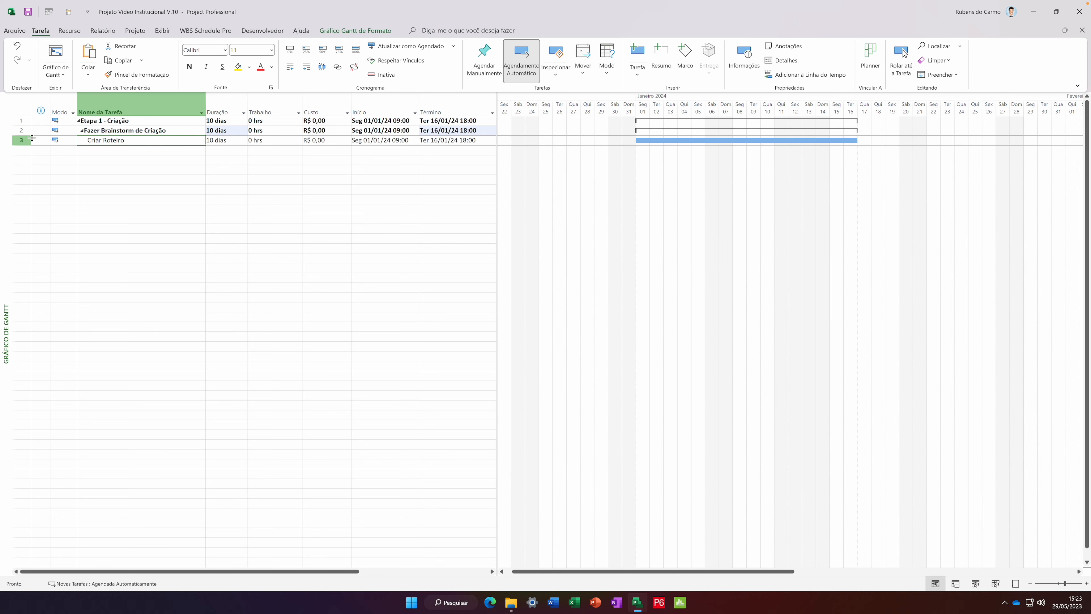
# Collapse and re-expand the subtasks of Fazer Brainstorm de Criação and Etapa 1 - Criação.
pyautogui.press('Delete')
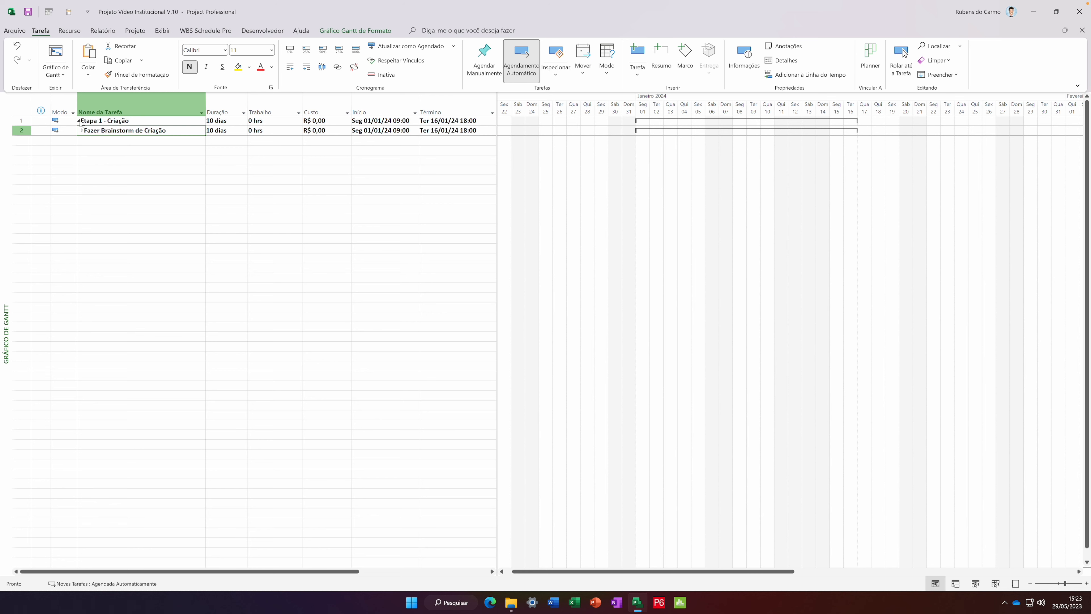
pyautogui.click(79, 121)
pyautogui.click(79, 121)
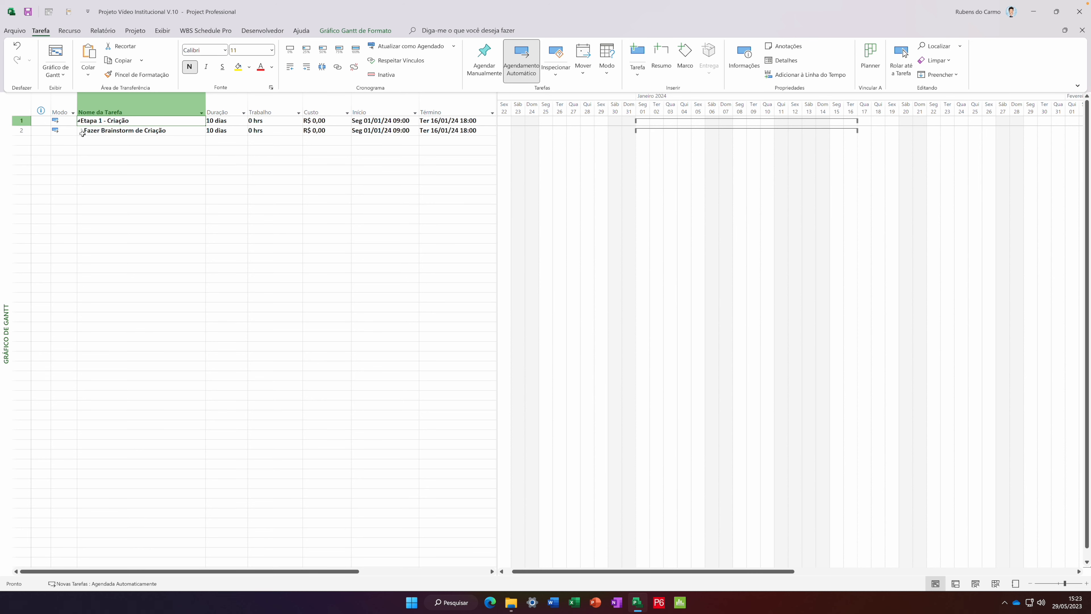
pyautogui.click(82, 130)
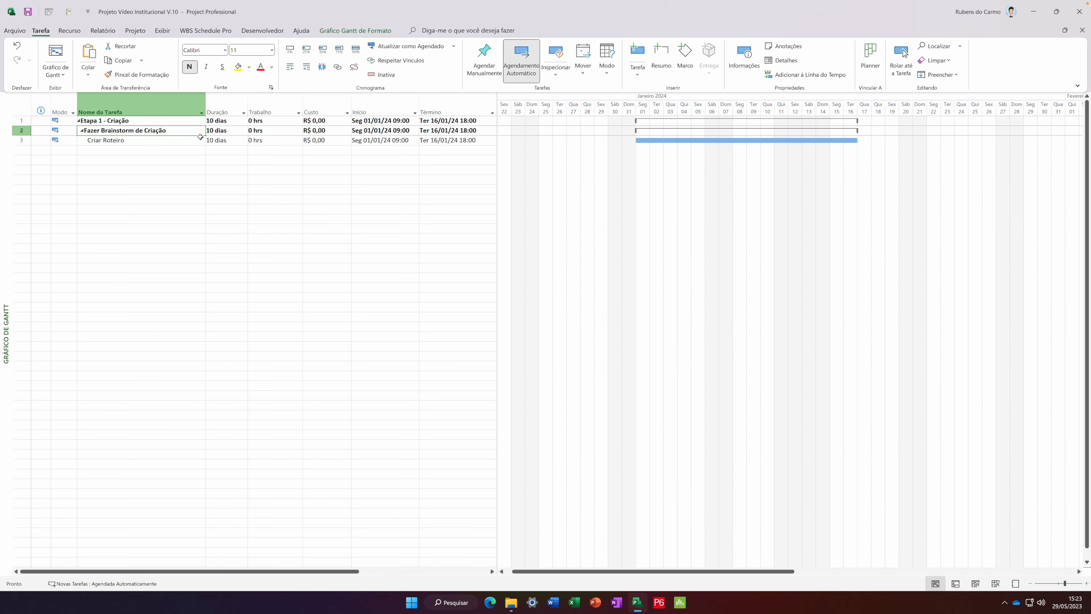
# Outdent Criar Roteiro back to the same level as Fazer Brainstorm de Criação.
pyautogui.click(161, 141)
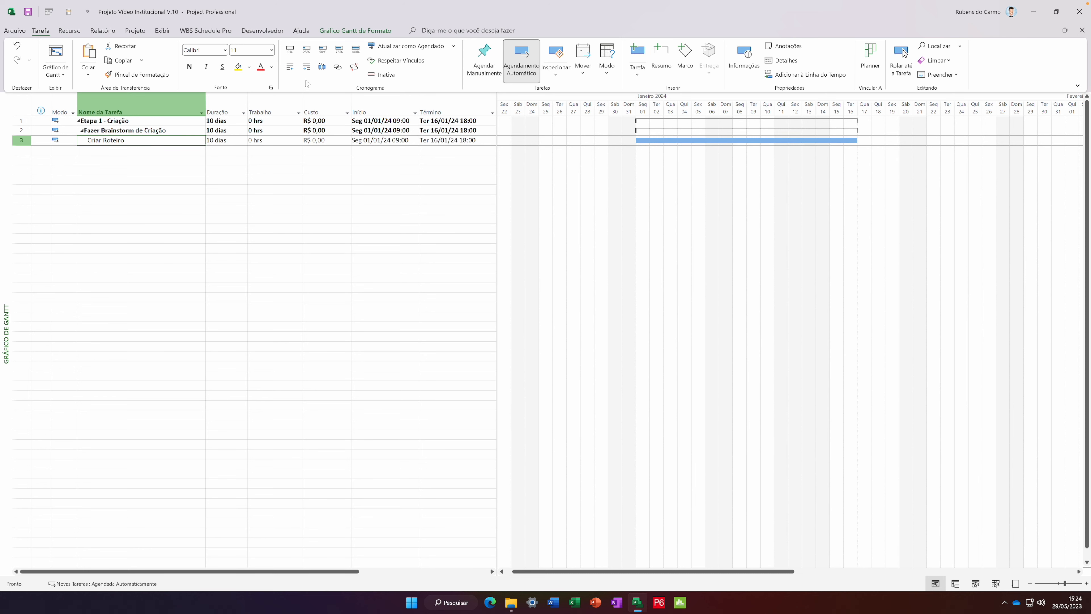
pyautogui.click(290, 67)
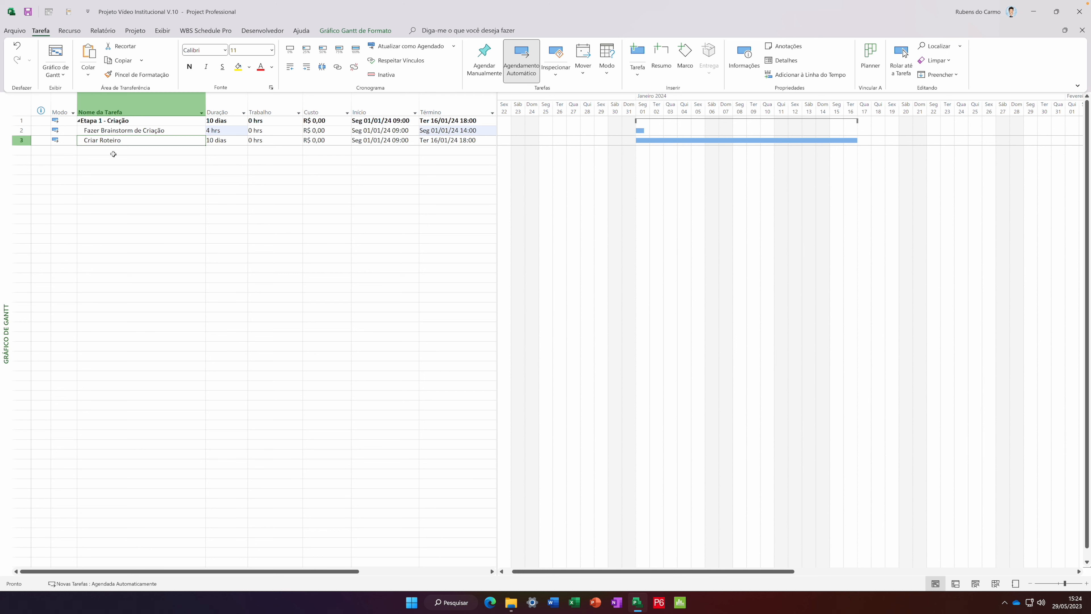
# Insert the EDT column before Nome da Tarefa and narrow it to fit its short codes.
pyautogui.rightClick(99, 99)
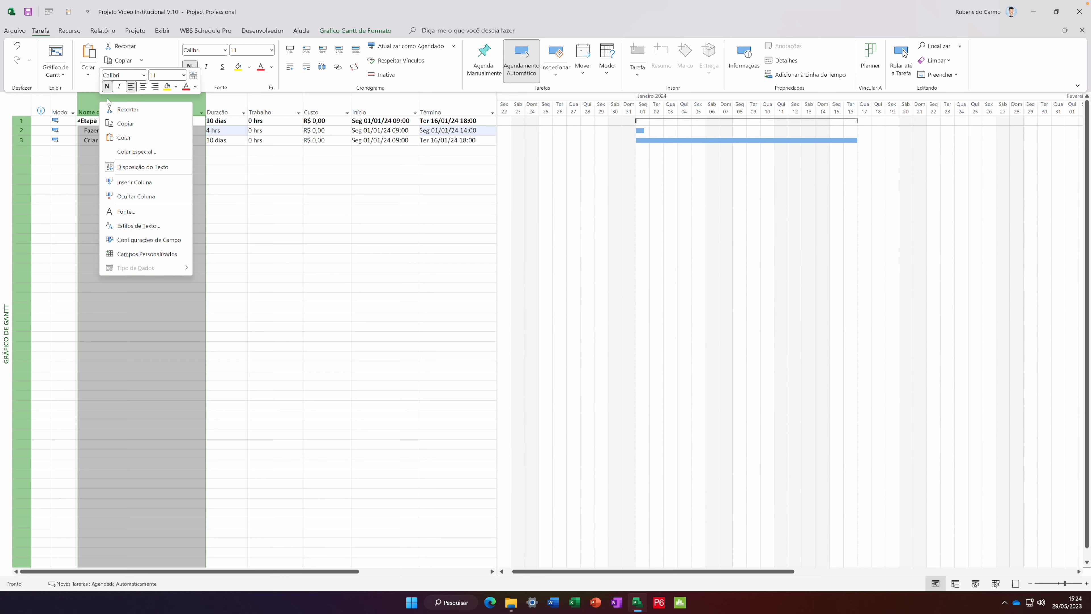
pyautogui.click(134, 182)
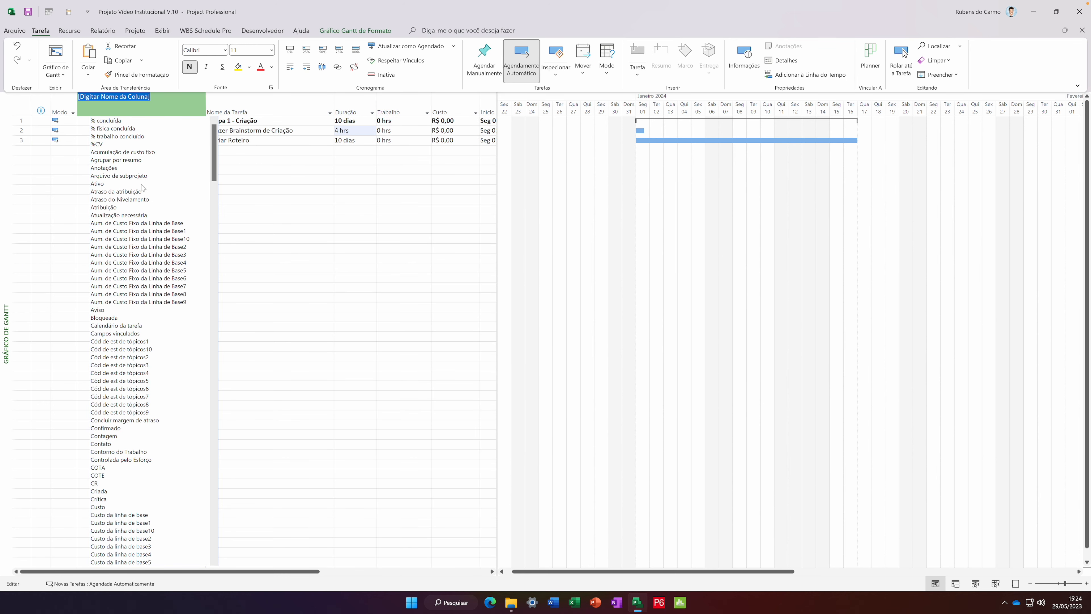
pyautogui.write('edt')
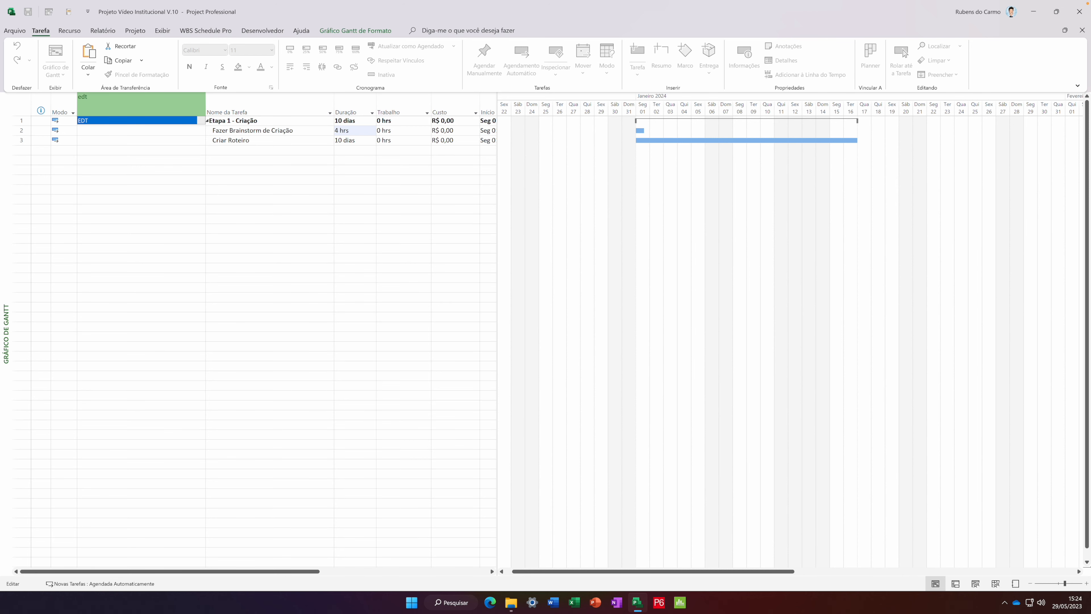
pyautogui.press('Return')
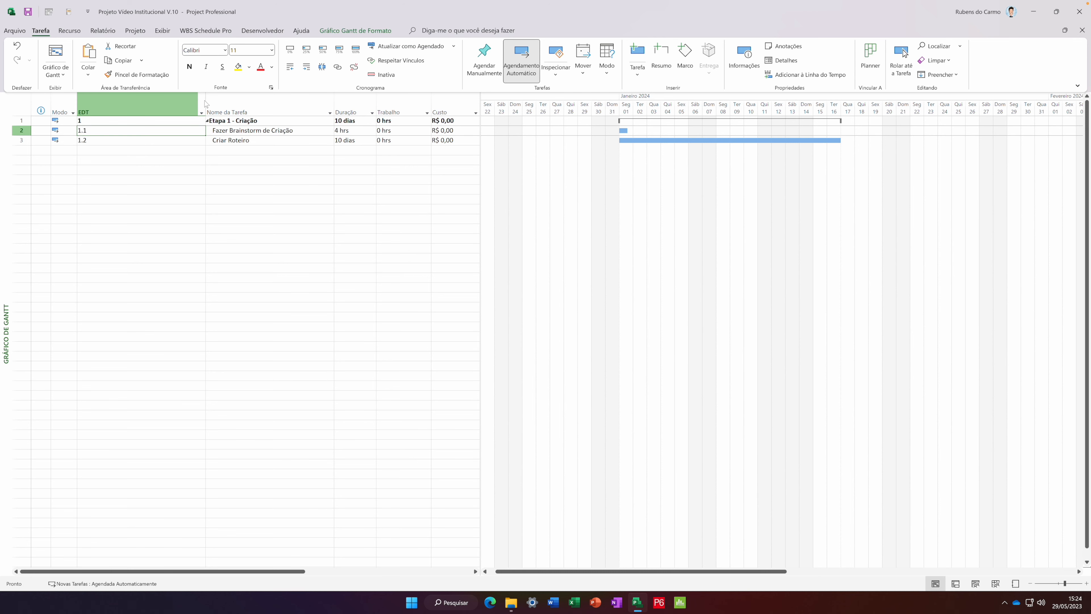
pyautogui.moveTo(207, 101); pyautogui.dragTo(113, 102)
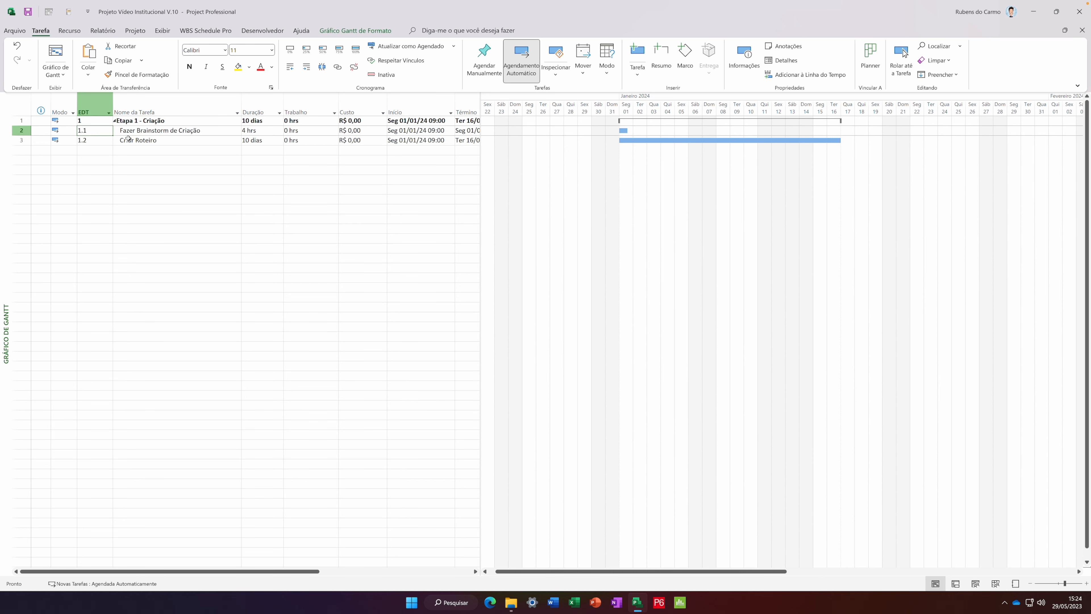
# Show the project summary task and display outline numbers in front of the task names.
pyautogui.click(346, 32)
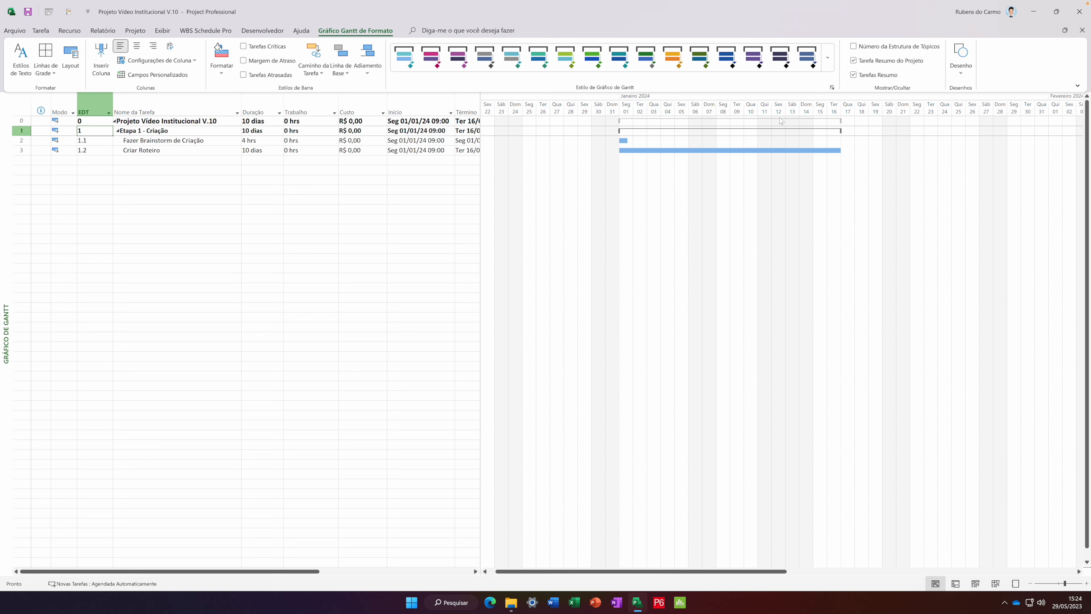
pyautogui.click(871, 47)
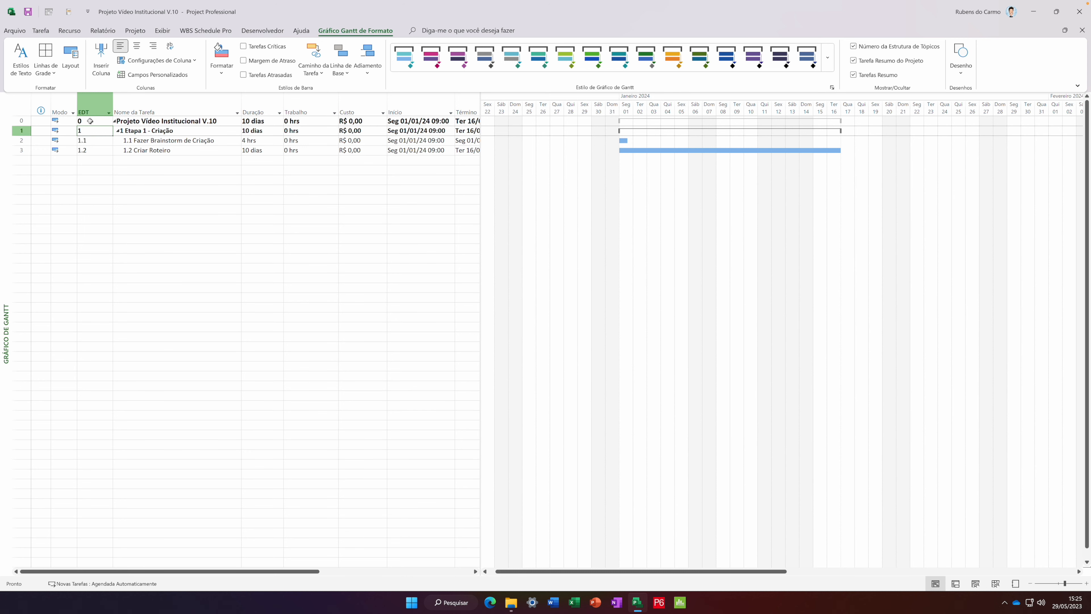
# Hide the EDT column from the task table.
pyautogui.click(90, 101)
pyautogui.rightClick(91, 101)
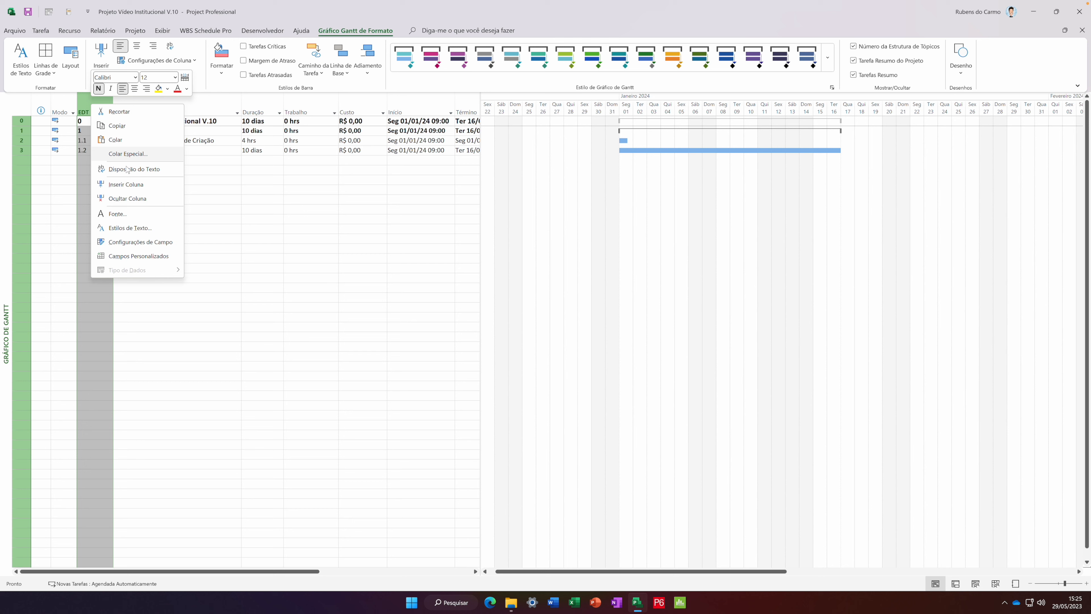
pyautogui.click(126, 198)
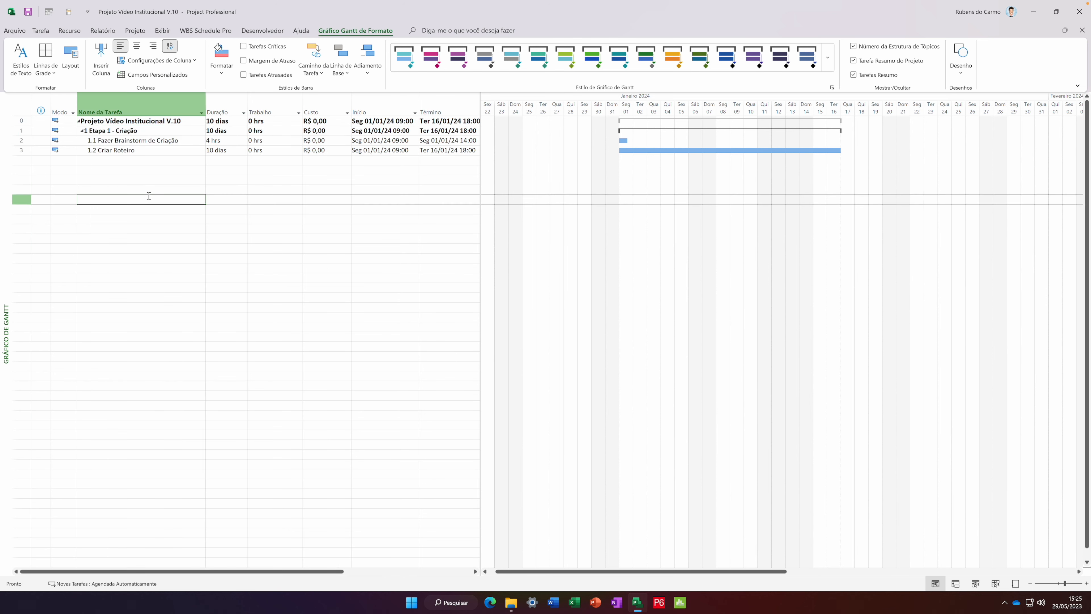
# Turn the outline numbers of the task names off and back on.
pyautogui.click(902, 51)
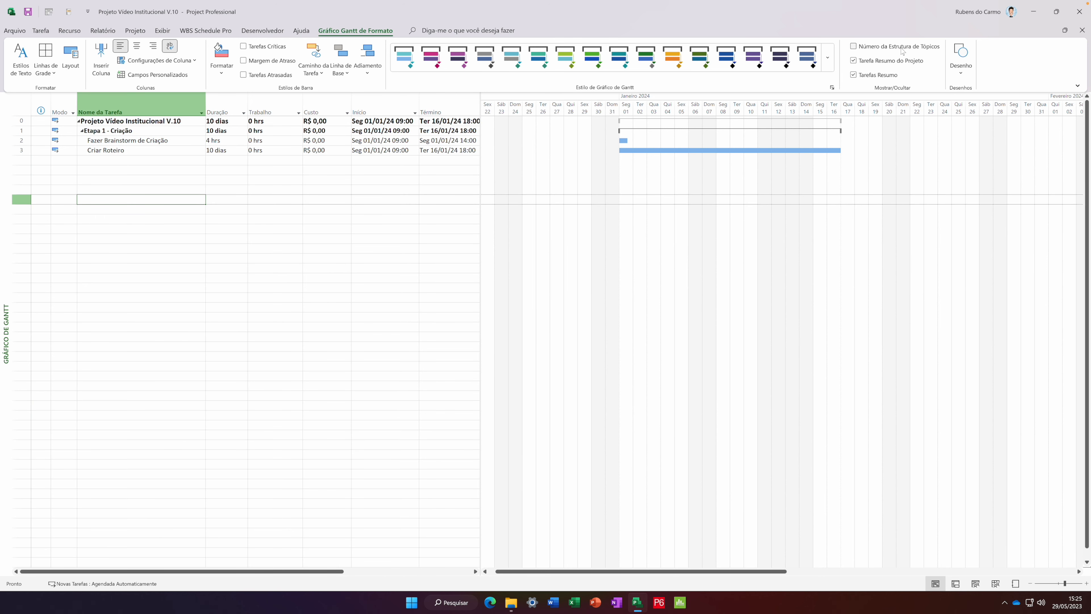
pyautogui.click(903, 51)
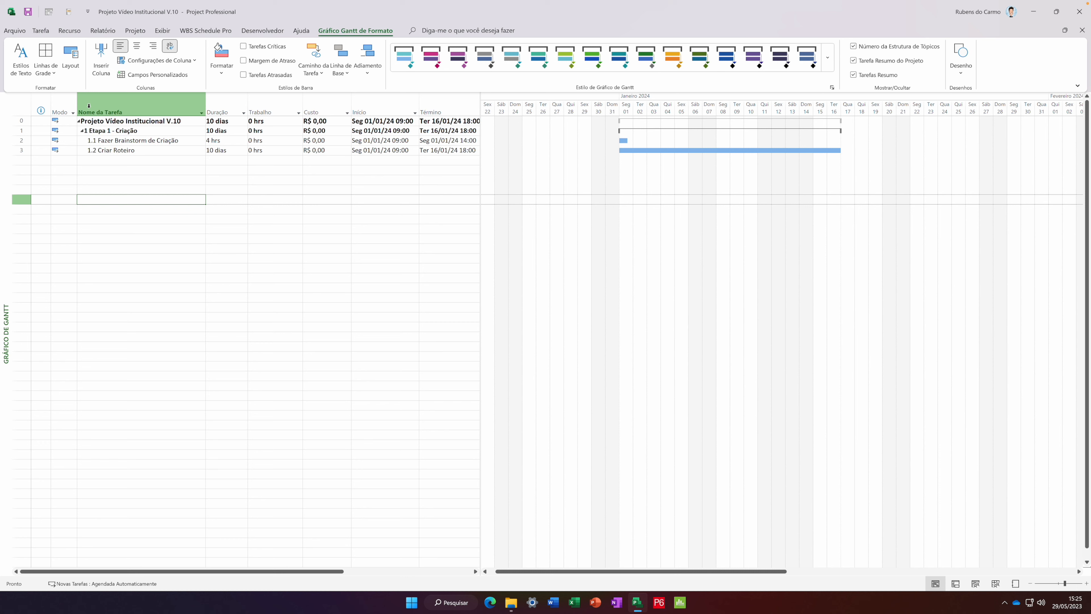
# Restore the EDT column before Nome da Tarefa and turn off the outline numbers in the task names.
pyautogui.hotkey('ctrl', 'z')
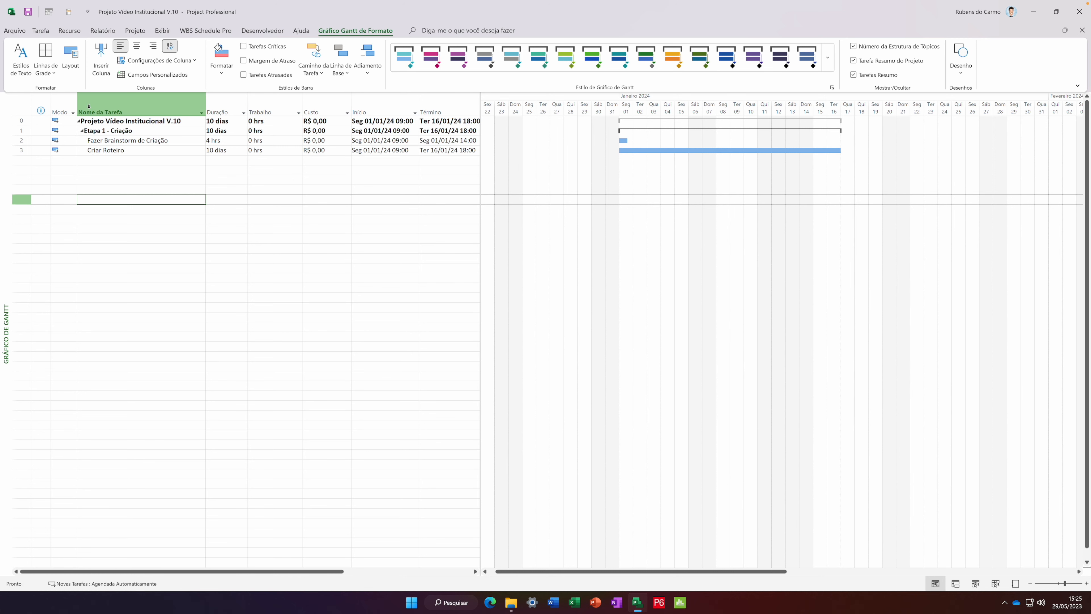
pyautogui.hotkey('ctrl', 'y')
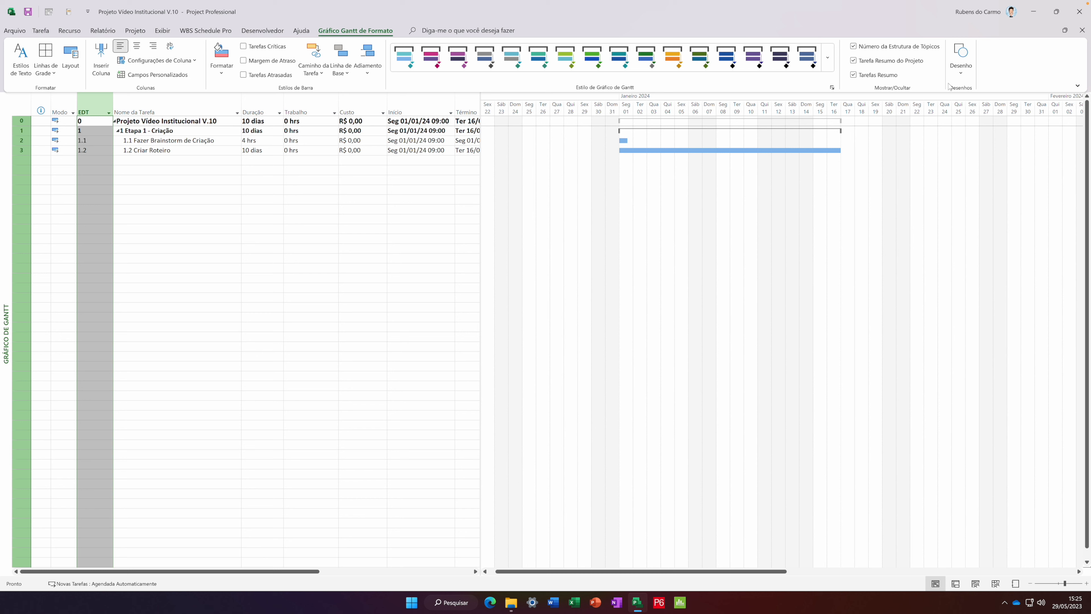
pyautogui.click(168, 181)
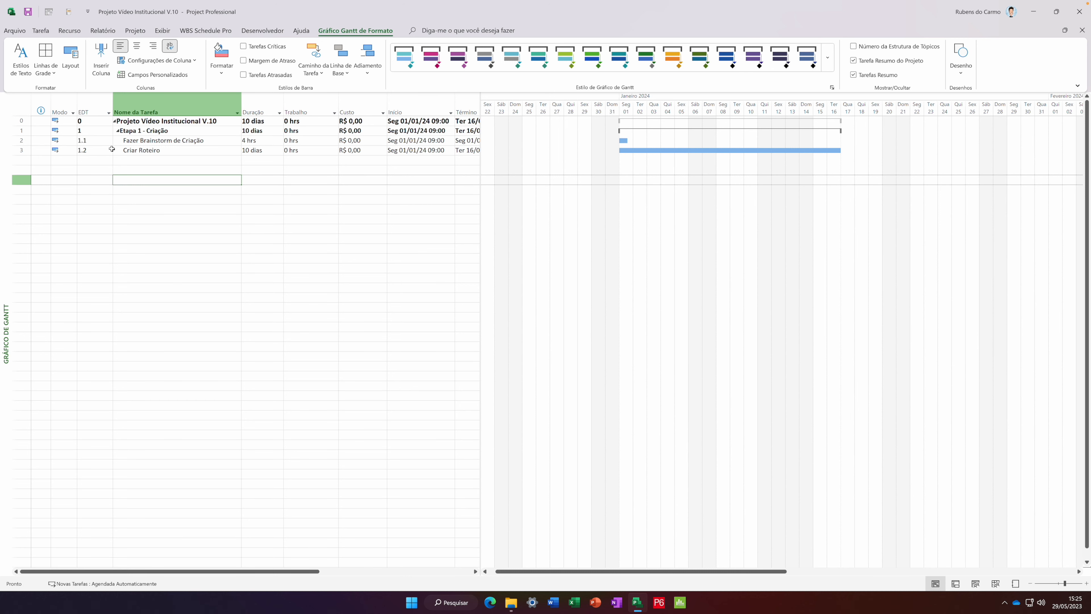
pyautogui.click(142, 159)
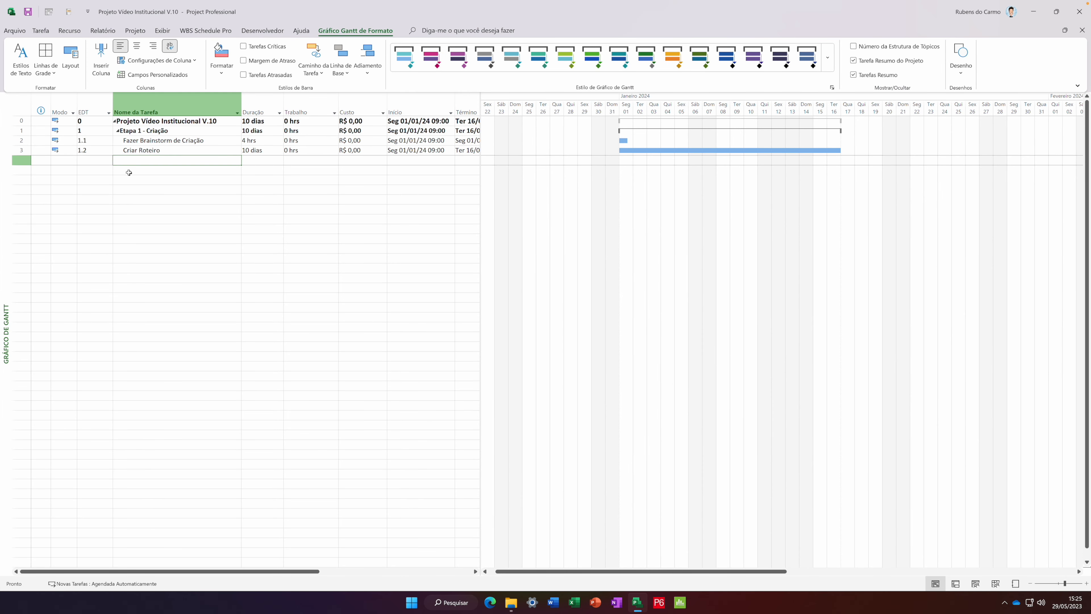
pyautogui.click(143, 130)
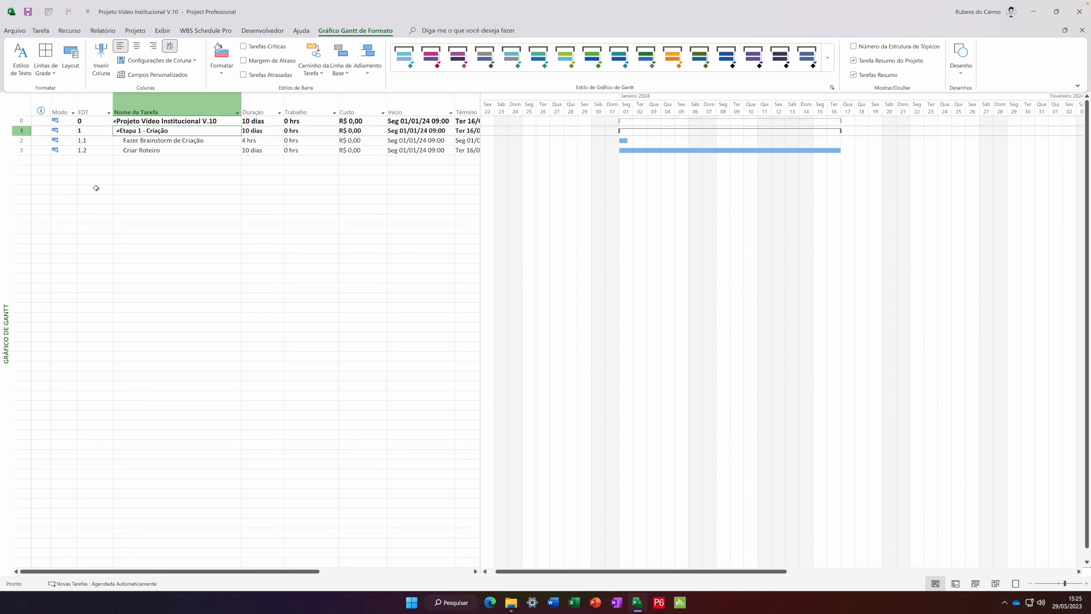
# Insert a task named Início do Projeto above Fazer Brainstorm de Criação.
pyautogui.click(20, 143)
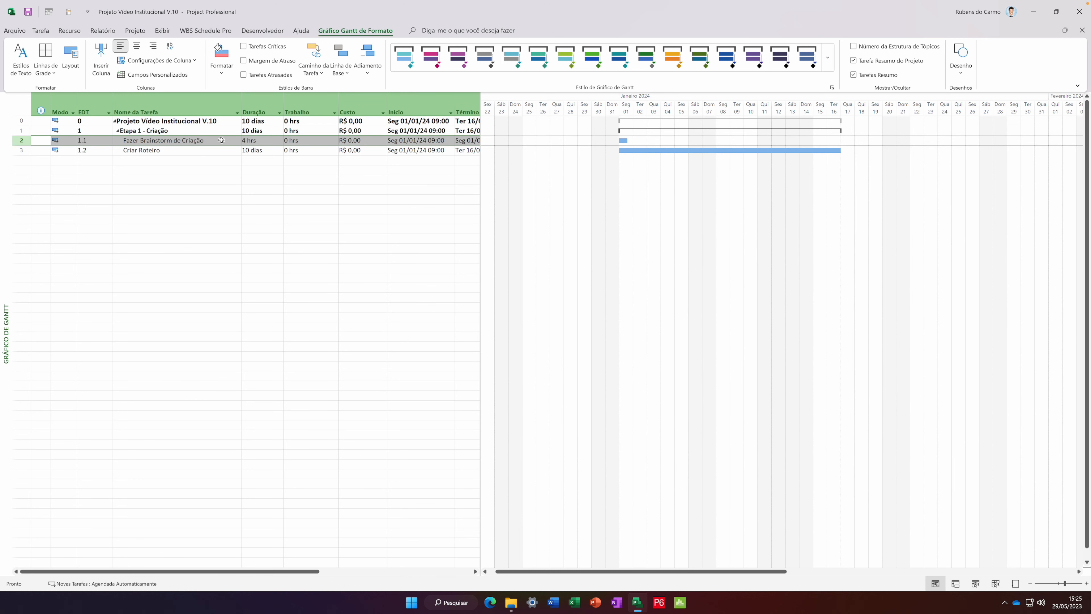
pyautogui.rightClick(22, 143)
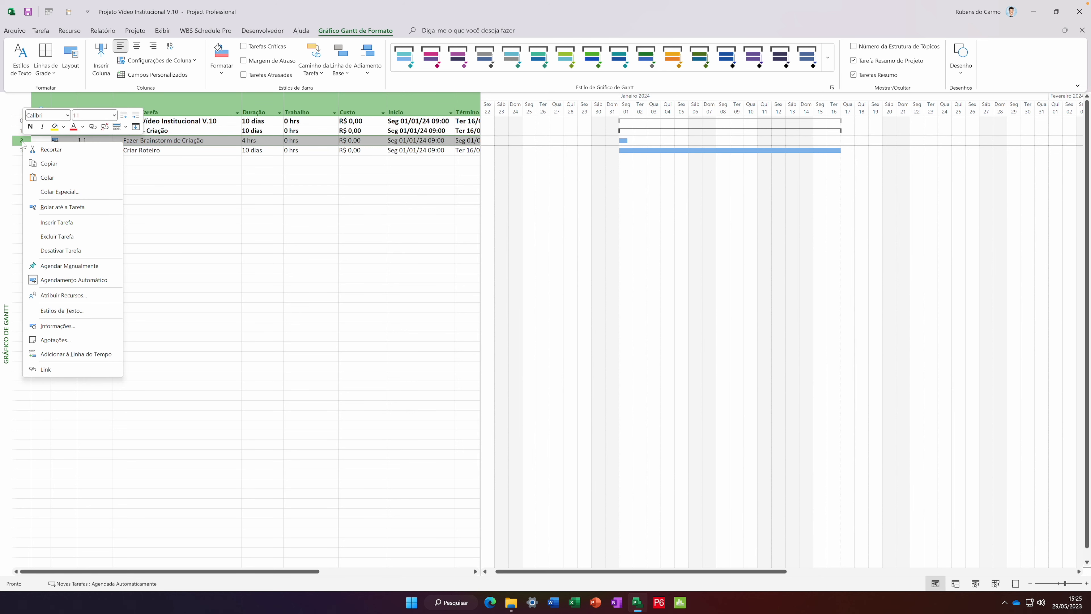
pyautogui.click(57, 222)
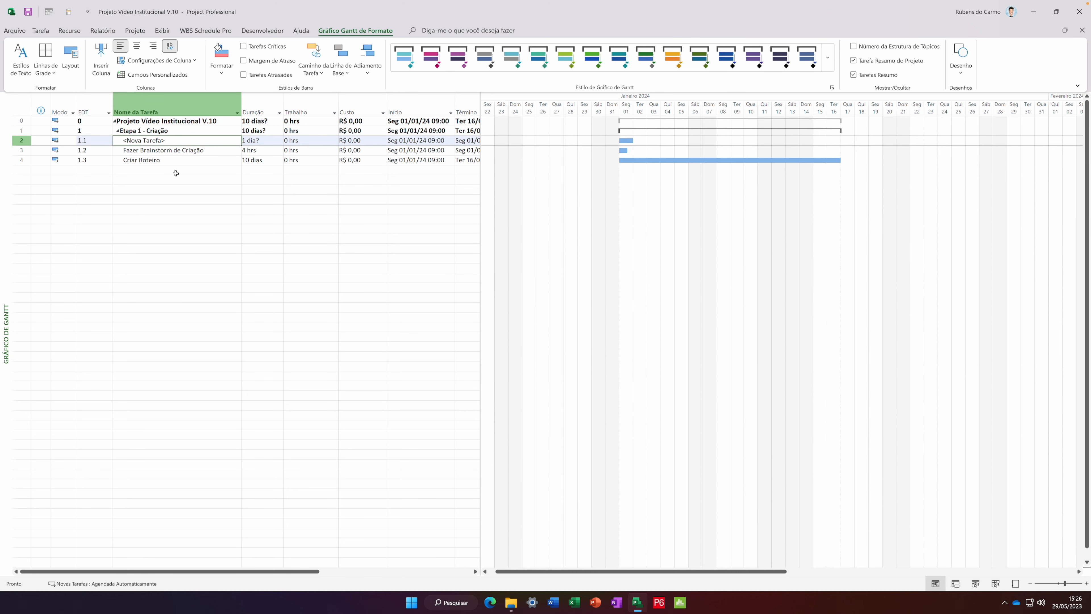
pyautogui.click(176, 220)
pyautogui.click(149, 144)
pyautogui.write('Iníc')
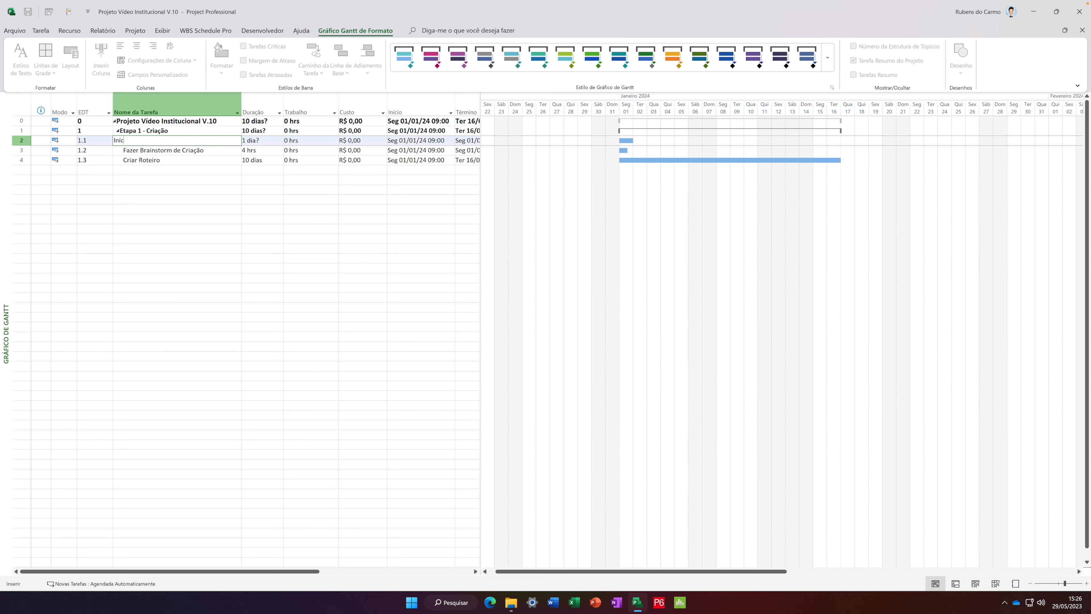
pyautogui.write('io do Projeto')
pyautogui.press('Return')
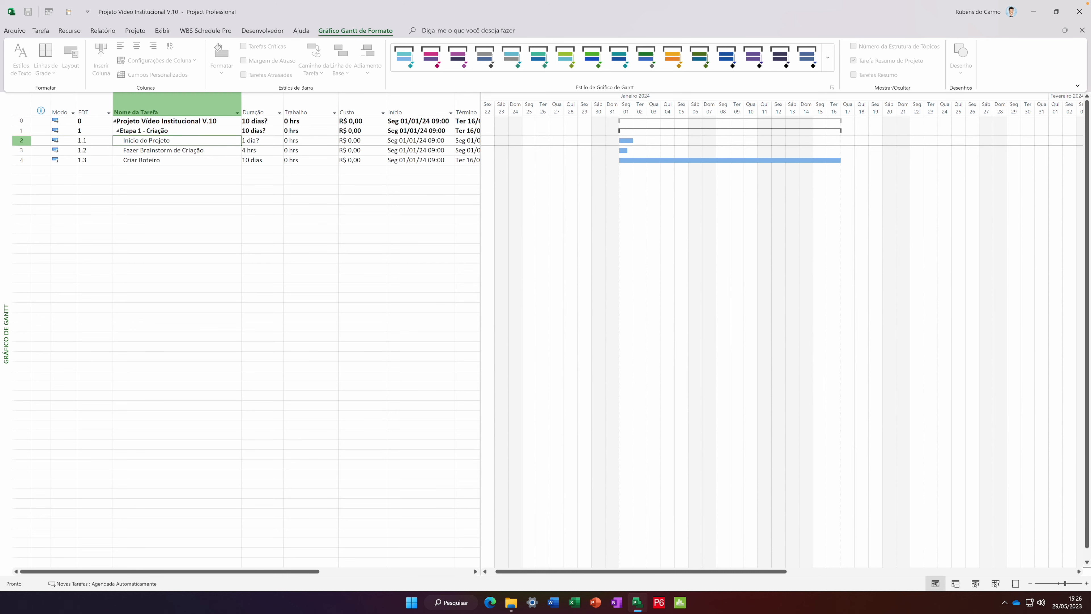
# Set the duration of Início do Projeto to 0 days.
pyautogui.press('Tab')
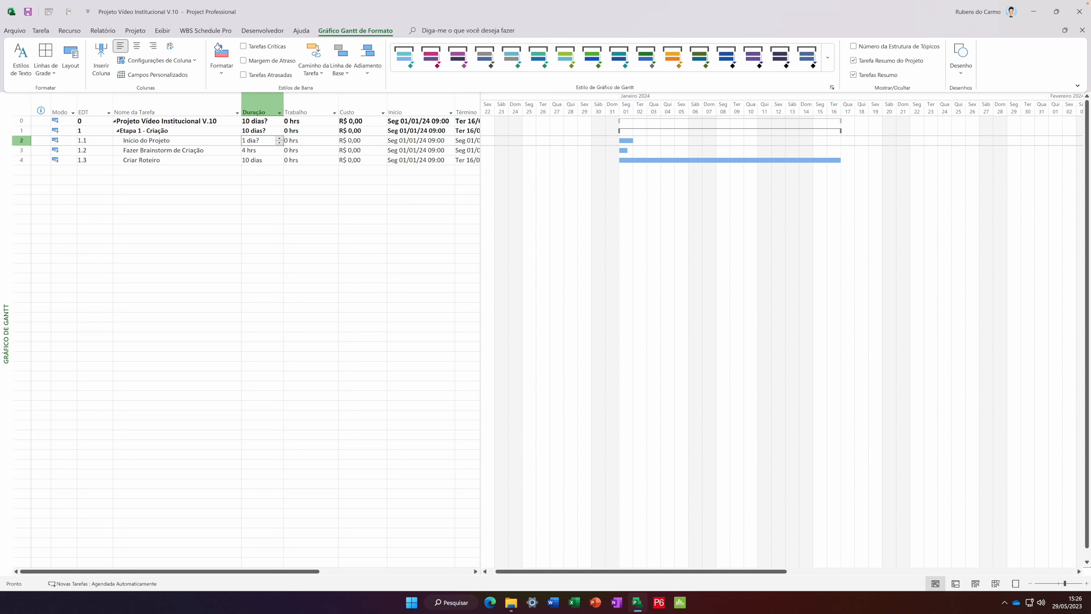
pyautogui.write('0d')
pyautogui.press('Return')
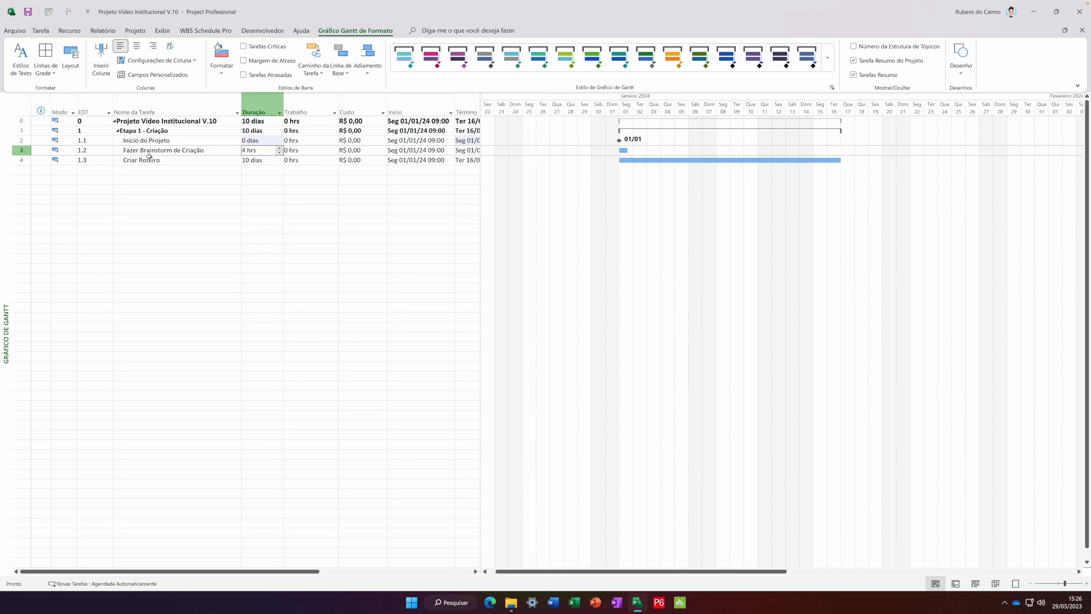
# Check the milestone option in the advanced task information of Início do Projeto, and close it without changes.
pyautogui.doubleClick(156, 142)
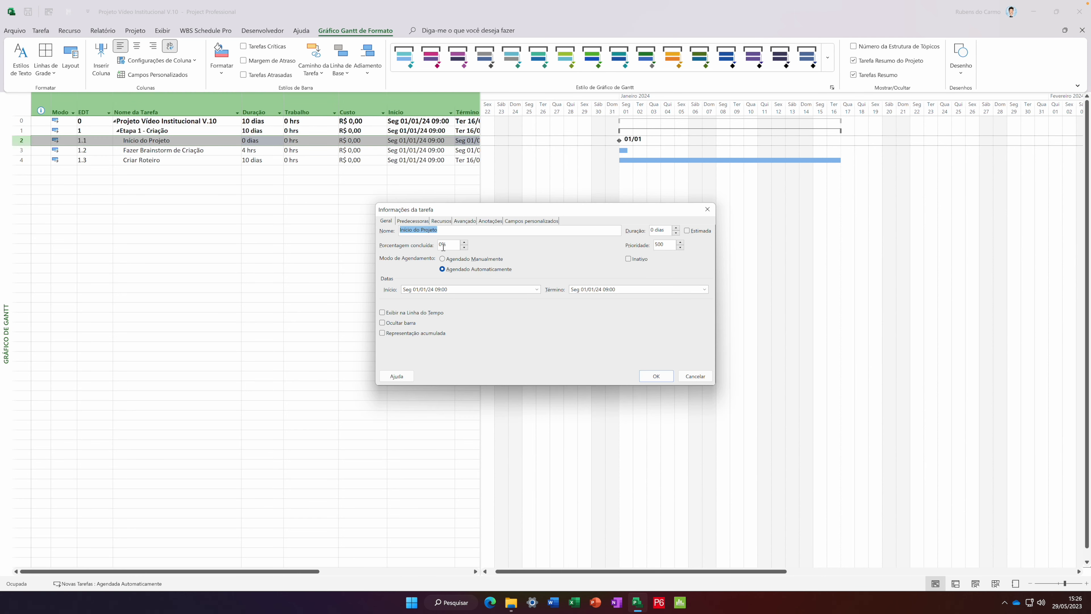
pyautogui.moveTo(410, 208)
pyautogui.mouseDown()
pyautogui.moveTo(353, 207)
pyautogui.moveTo(390, 210)
pyautogui.mouseUp()
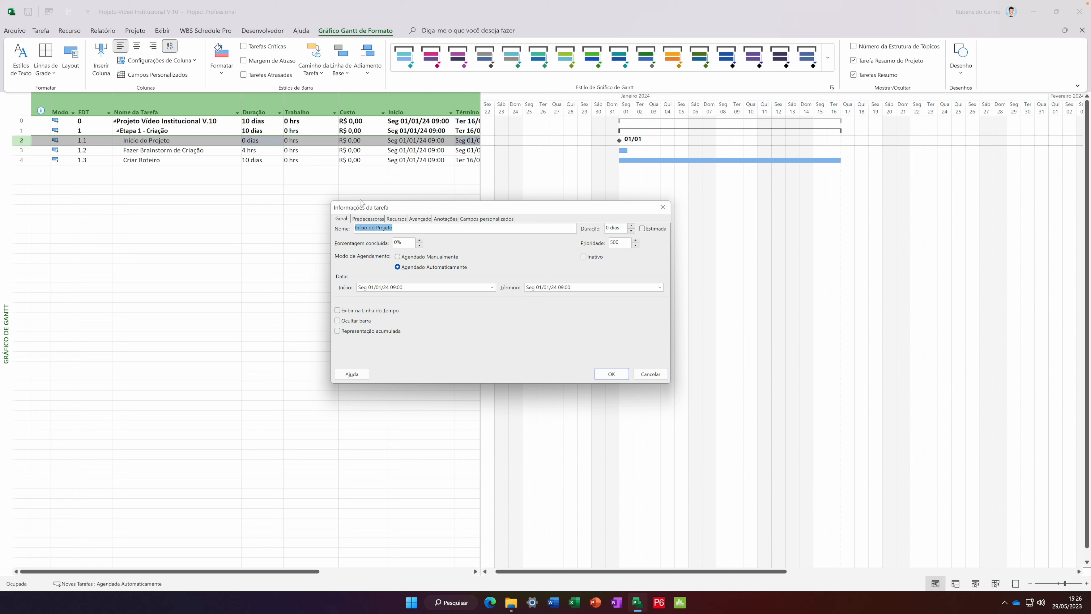
pyautogui.click(421, 219)
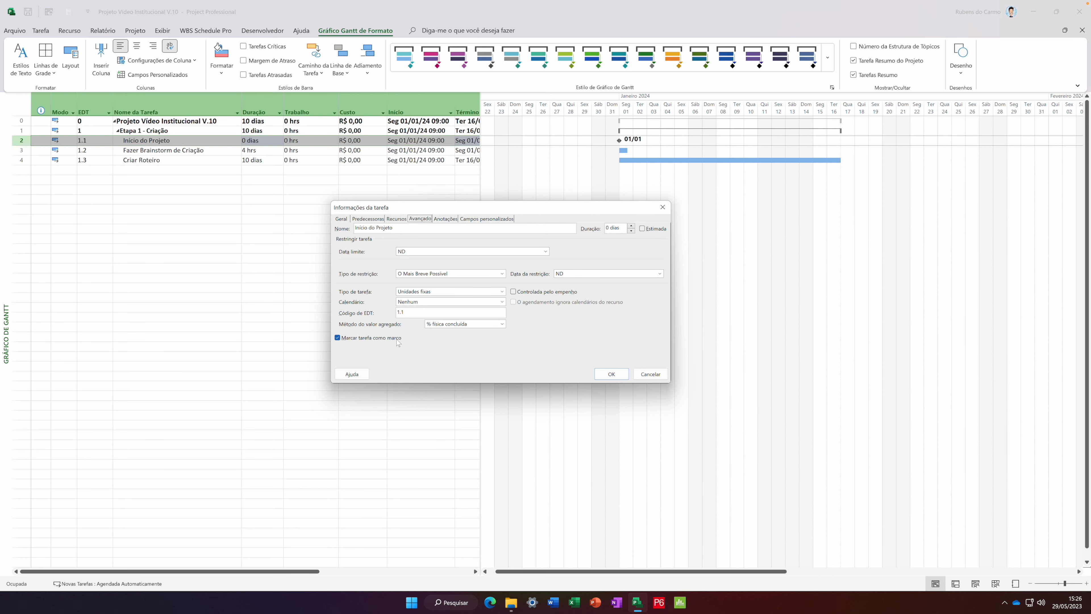
pyautogui.click(650, 374)
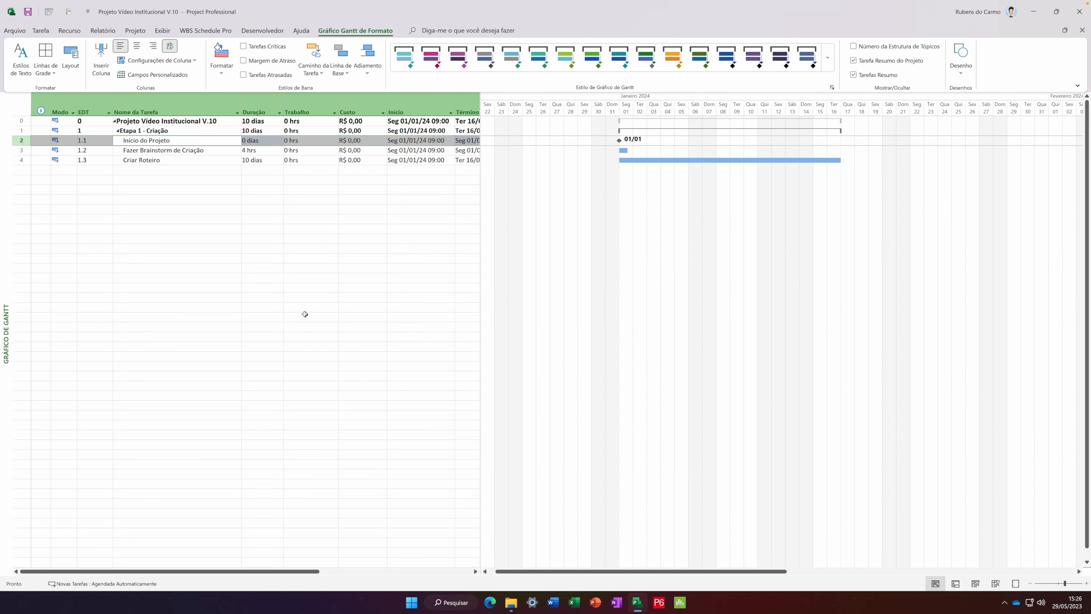
pyautogui.click(186, 248)
# Insert the Marco column before Duração and keep Início do Projeto set to Sim in it.
pyautogui.rightClick(253, 103)
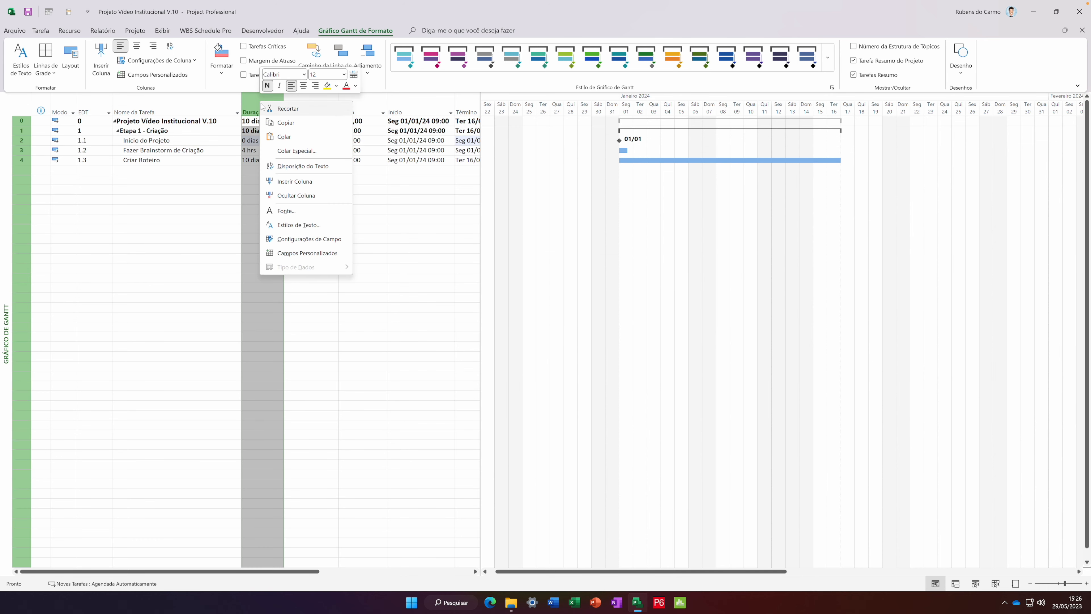
pyautogui.click(322, 182)
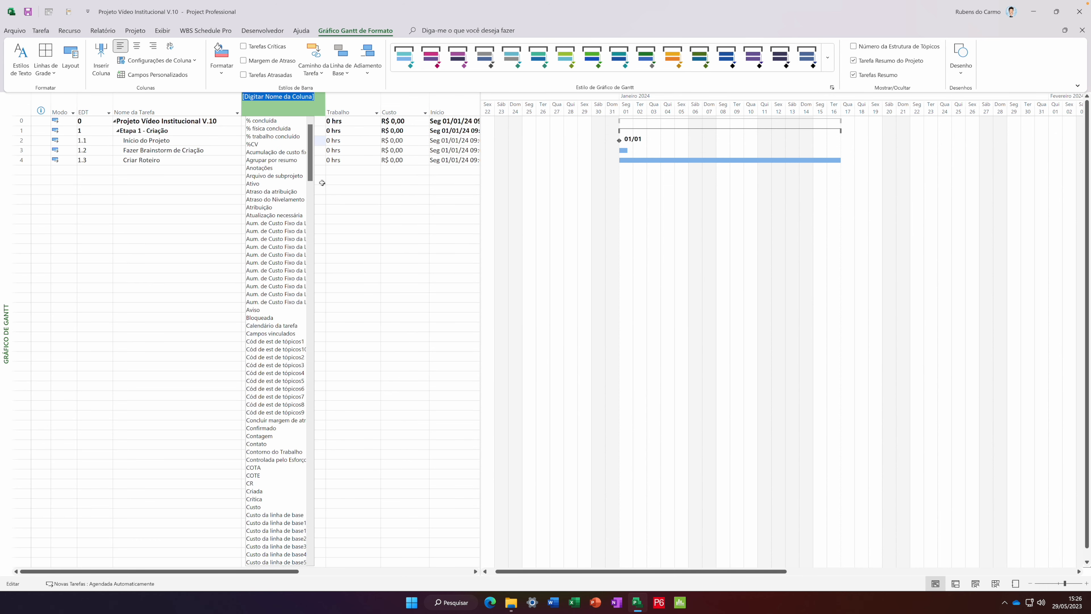
pyautogui.write('marco')
pyautogui.press('Return')
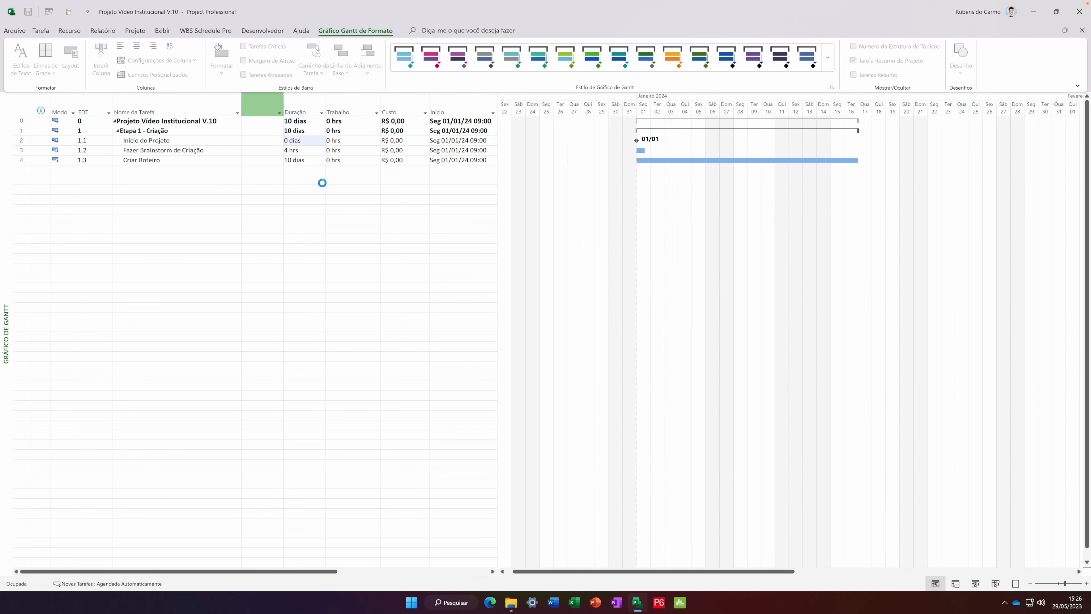
pyautogui.click(247, 142)
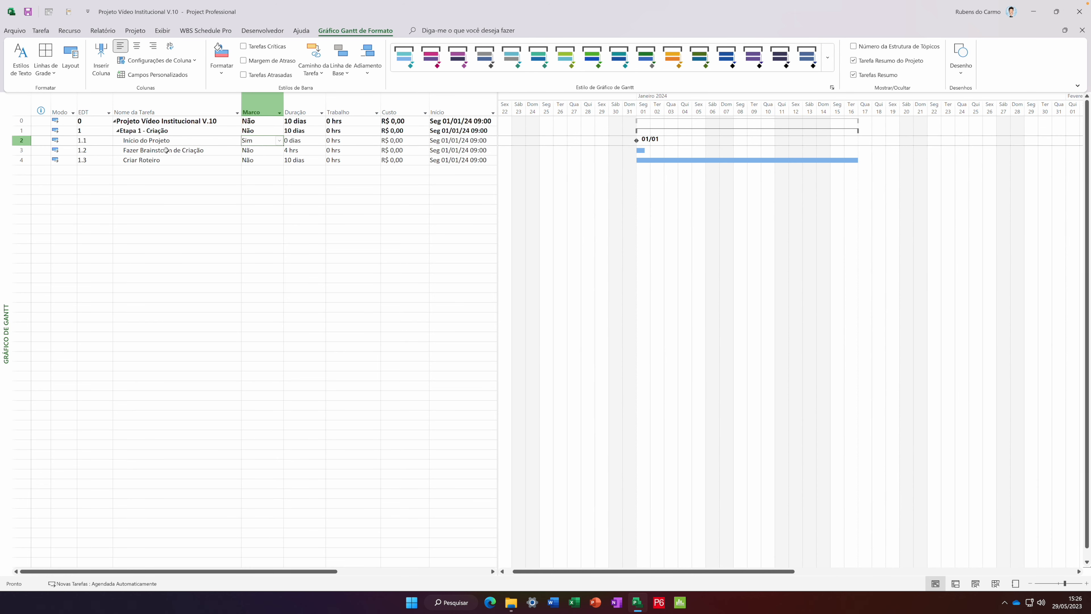
pyautogui.click(280, 141)
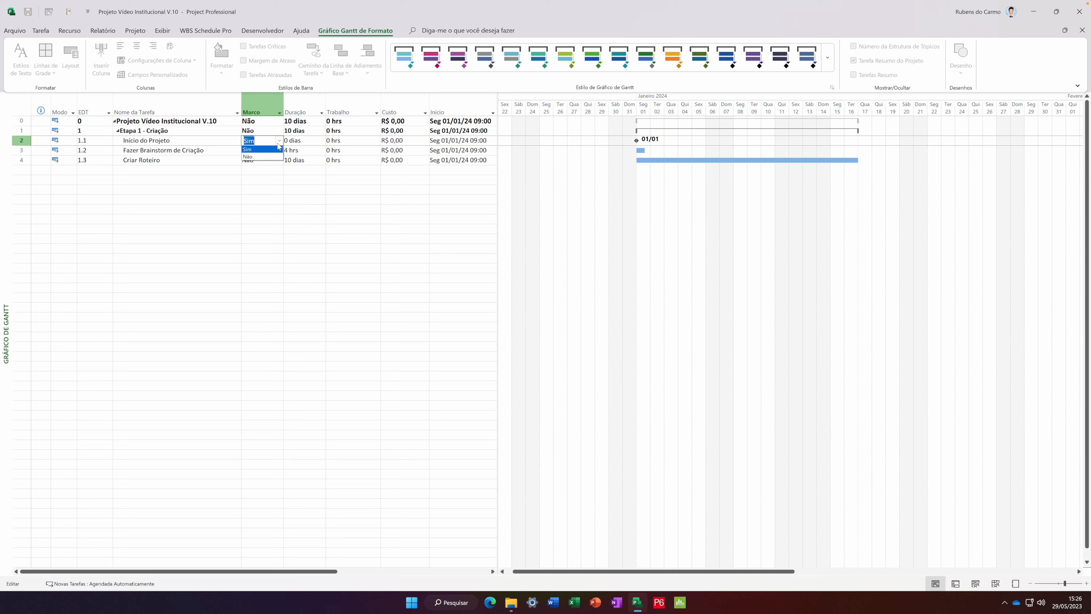
pyautogui.click(255, 150)
# Set Marco to Sim for Criar Roteiro and reduce its duration to 0 days.
pyautogui.click(264, 160)
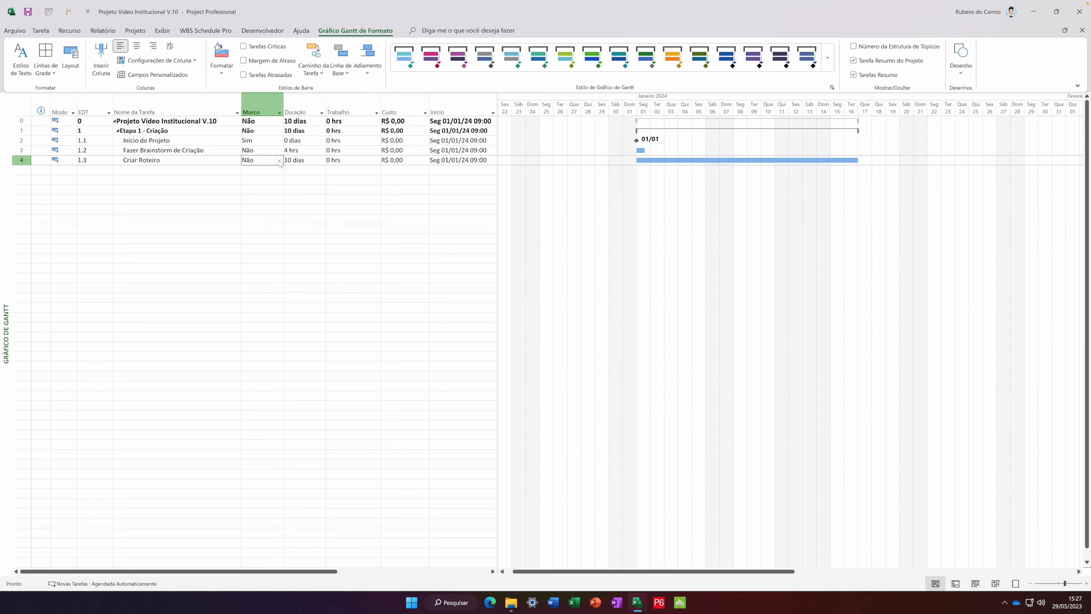
pyautogui.click(279, 160)
pyautogui.click(258, 169)
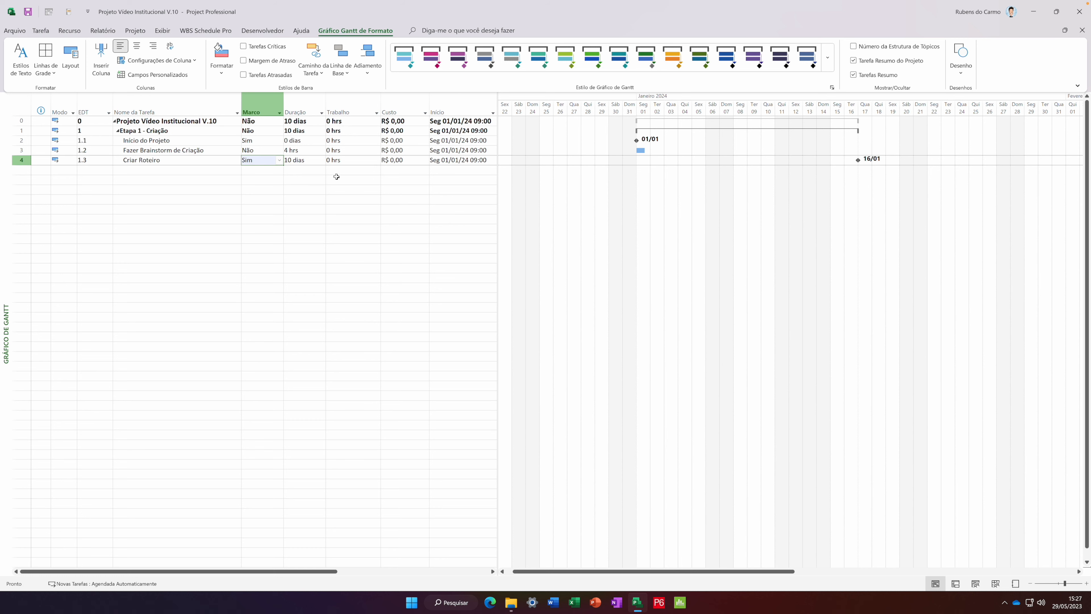
pyautogui.click(280, 160)
pyautogui.click(280, 161)
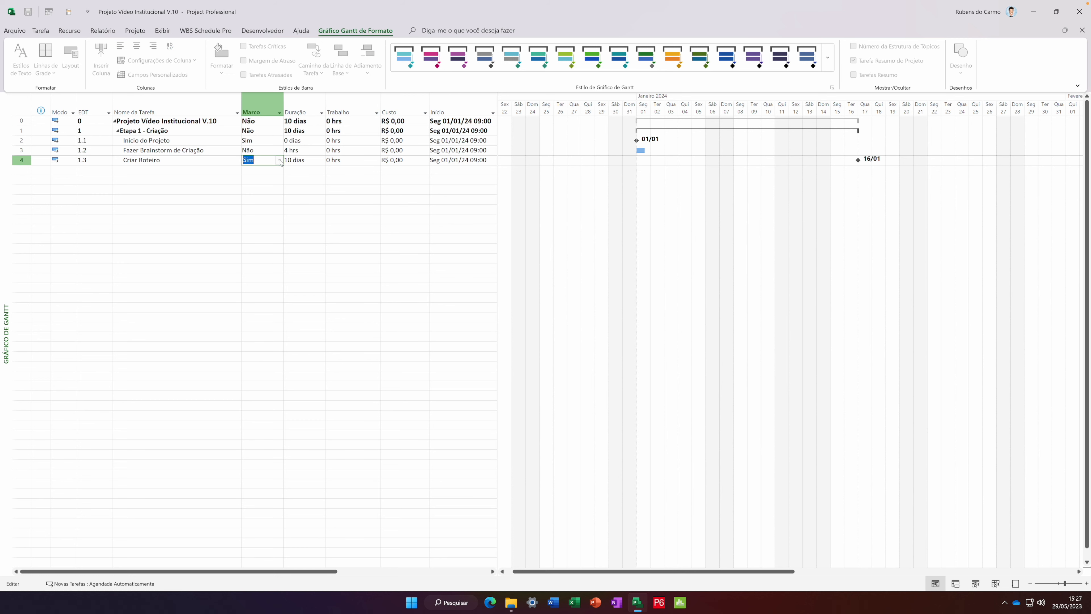
pyautogui.click(299, 161)
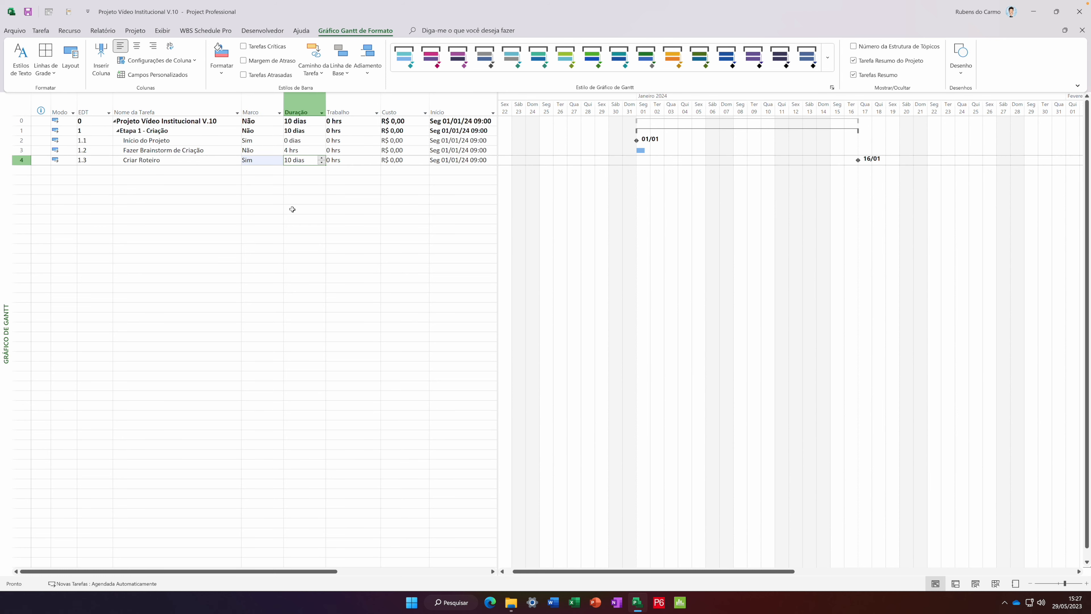
pyautogui.write('0')
pyautogui.press('Return')
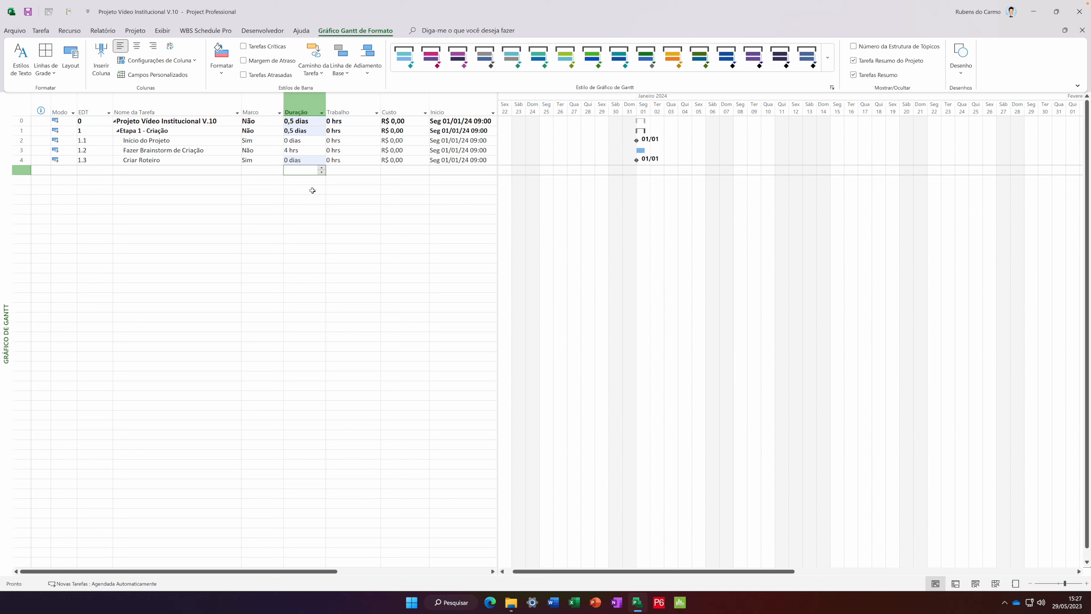
# Undo the last duration change and the milestone marking of Criar Roteiro.
pyautogui.click(136, 31)
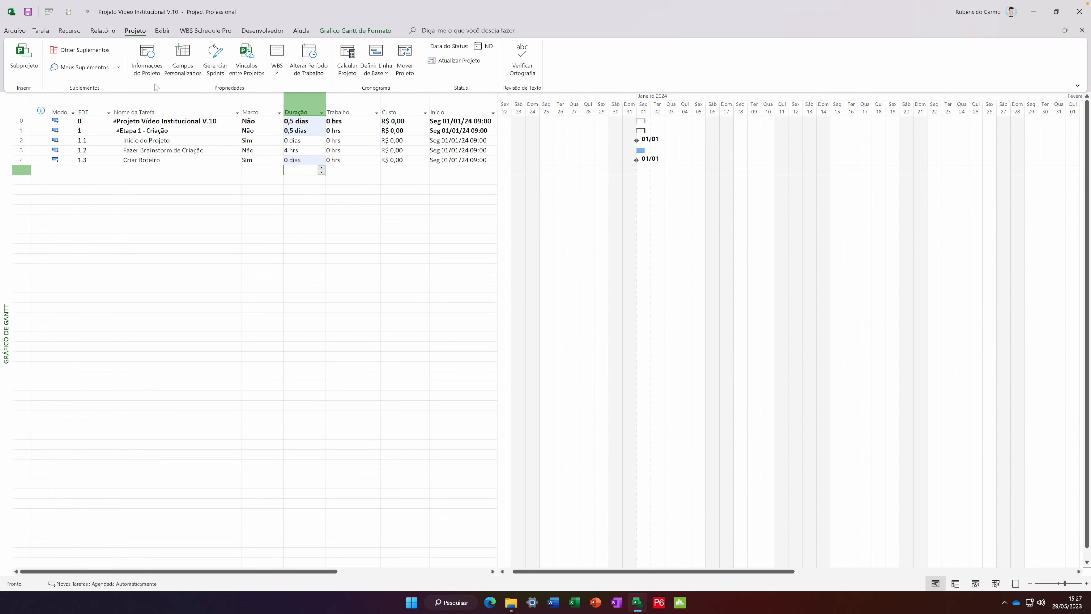
pyautogui.click(41, 31)
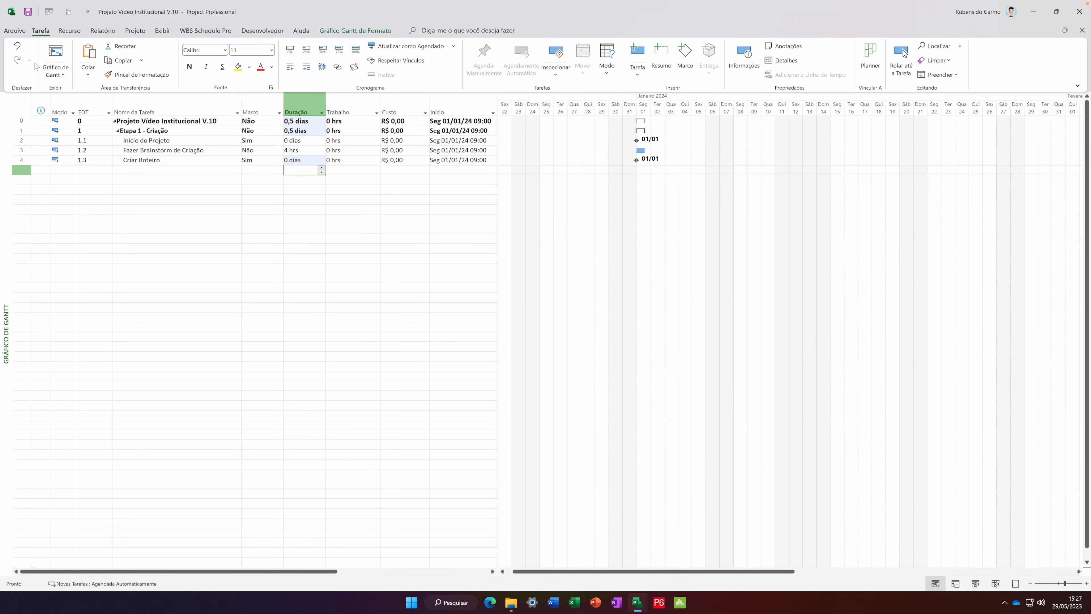
pyautogui.click(17, 46)
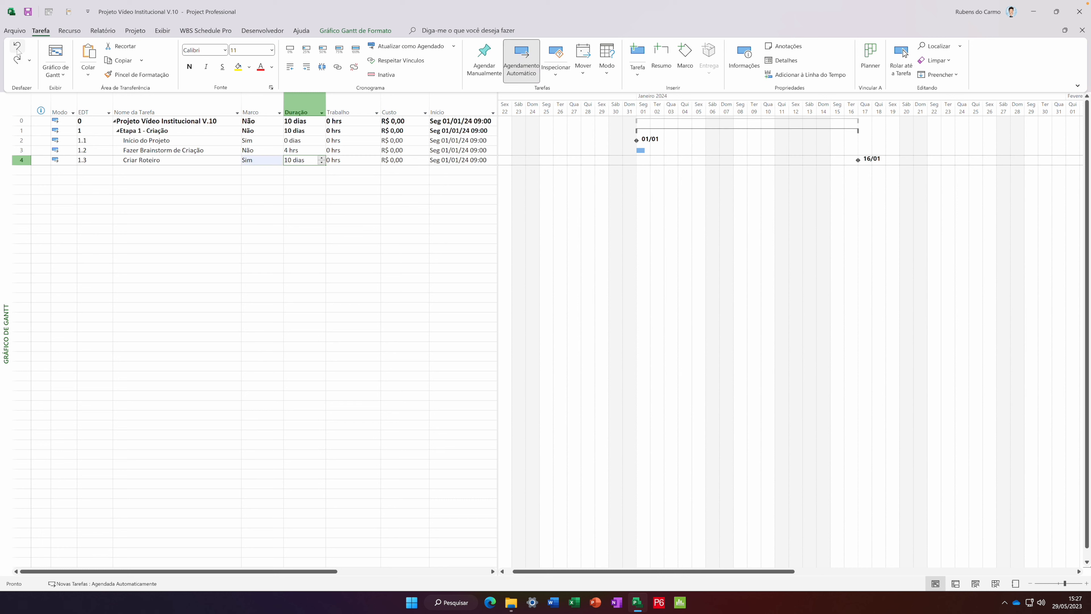
pyautogui.click(17, 47)
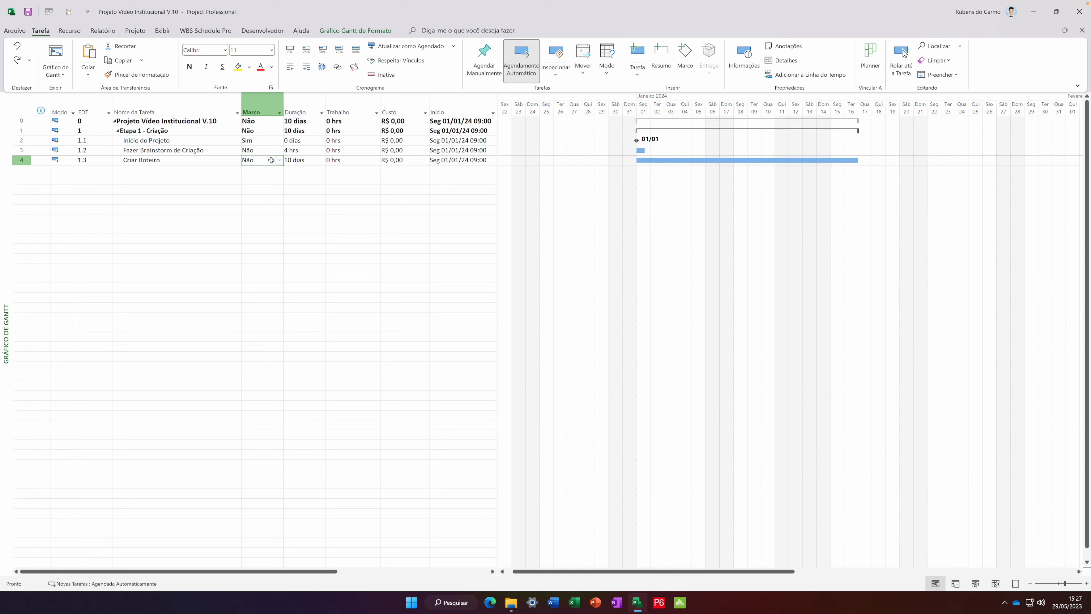
pyautogui.click(270, 151)
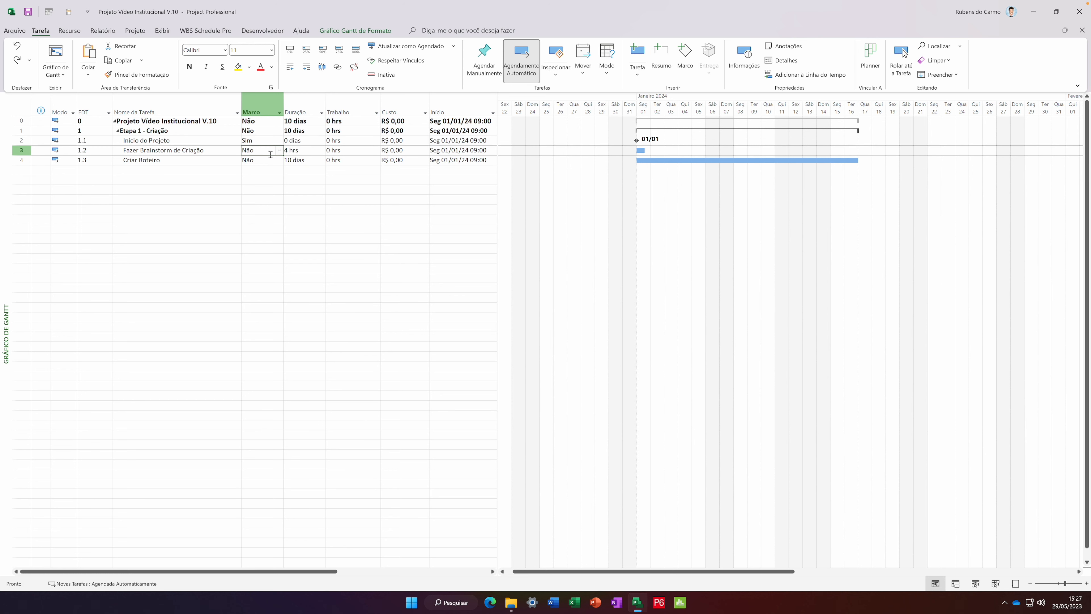
# Insert a new task below Criar Roteiro and place it under a new summary task.
pyautogui.click(141, 172)
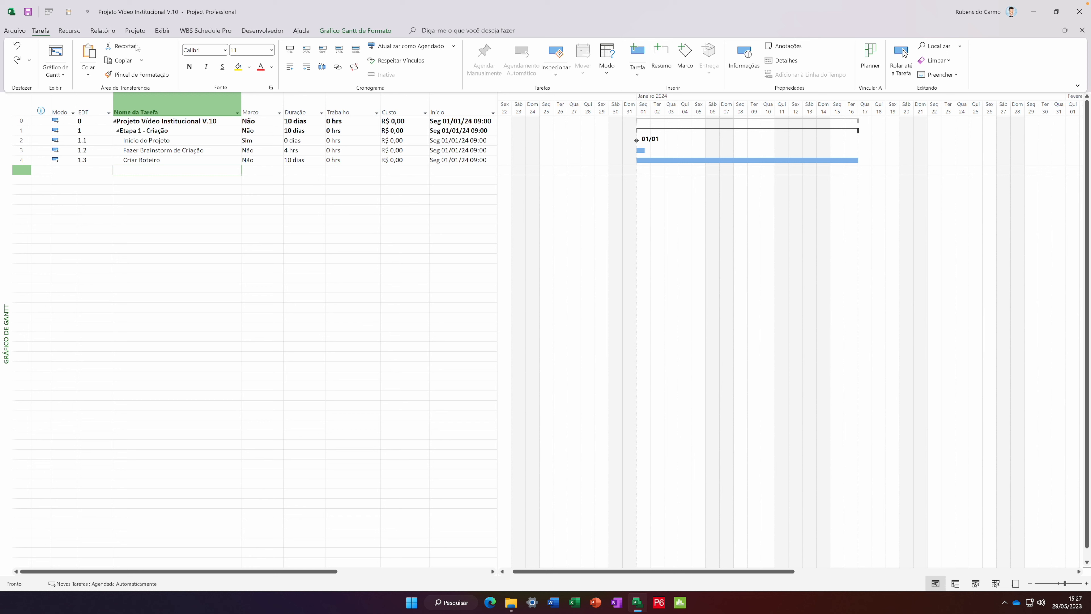
pyautogui.click(647, 78)
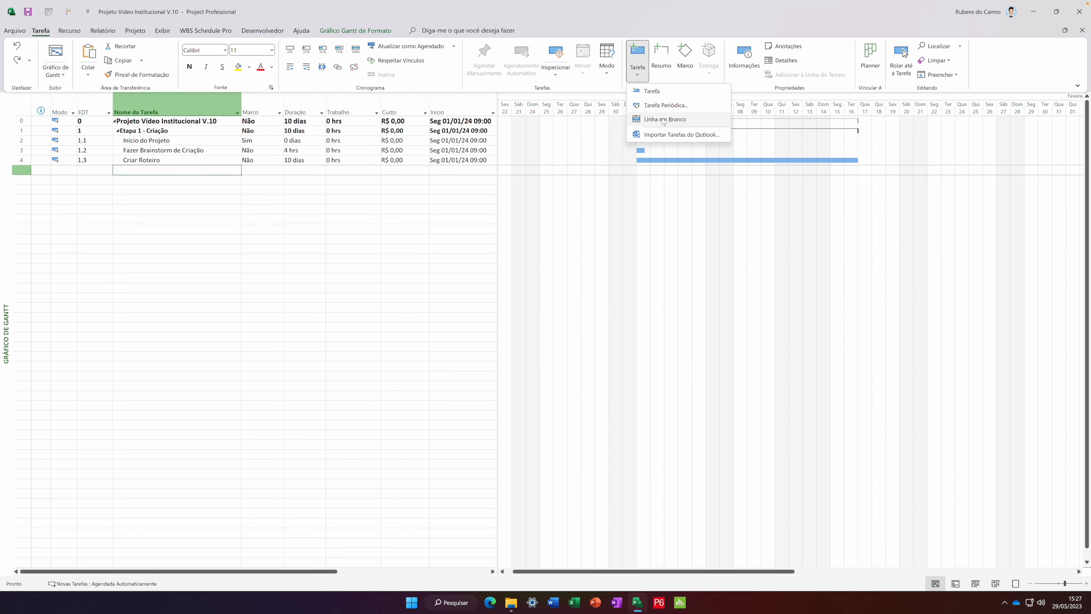
pyautogui.click(645, 92)
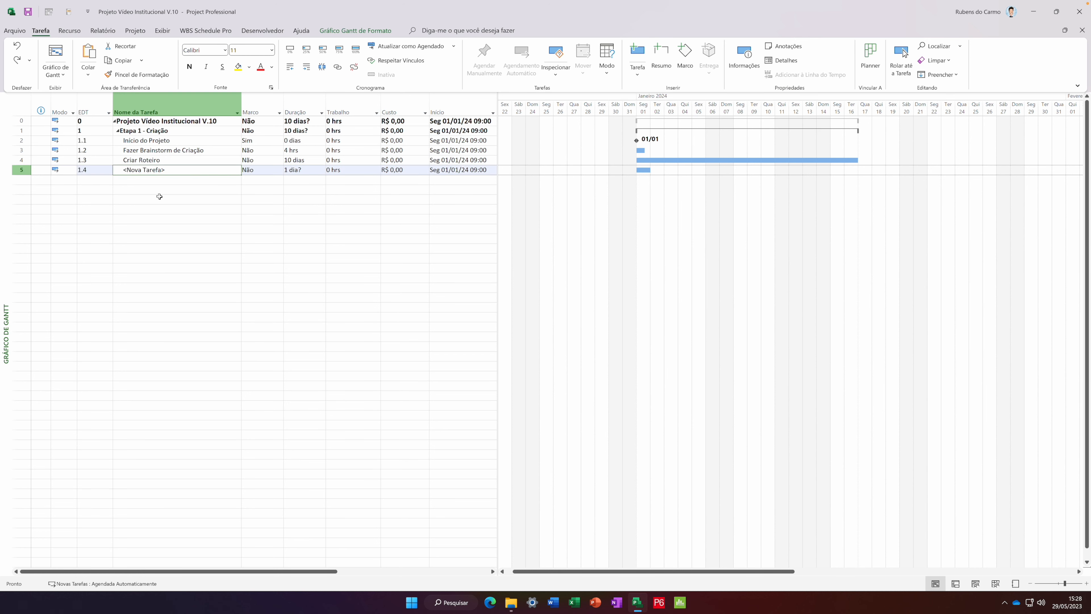
pyautogui.click(667, 66)
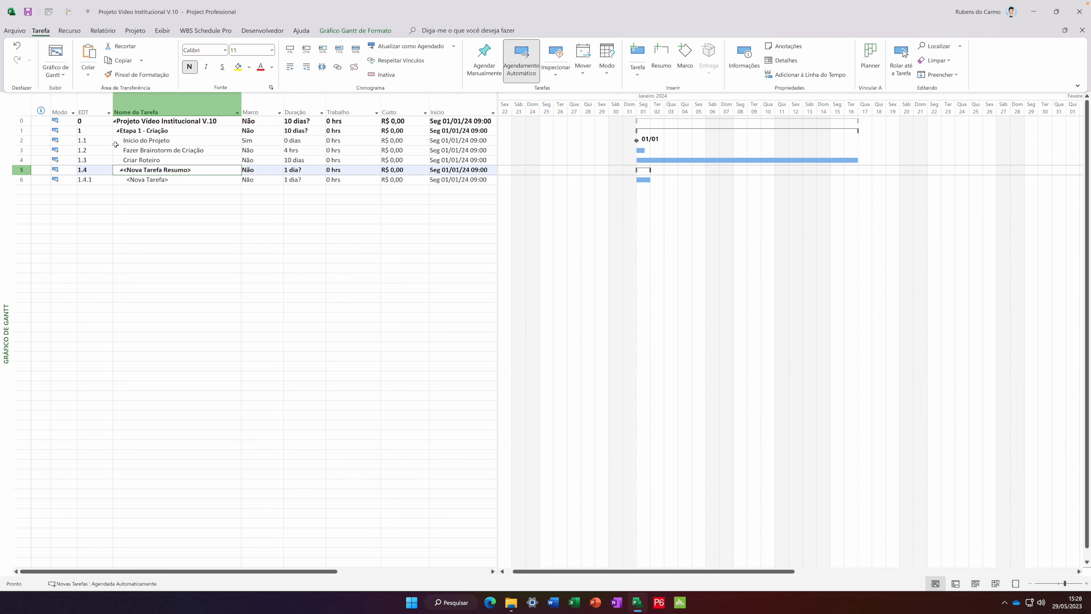
# Place Criar Roteiro under a new summary task and insert a new milestone below the last task.
pyautogui.click(138, 180)
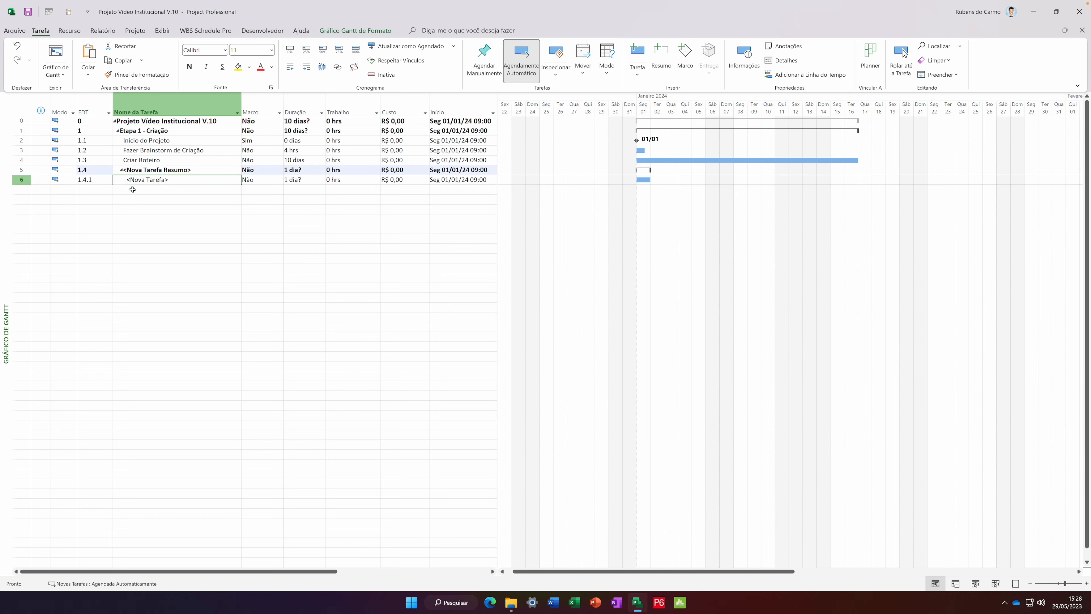
pyautogui.click(137, 160)
pyautogui.click(661, 55)
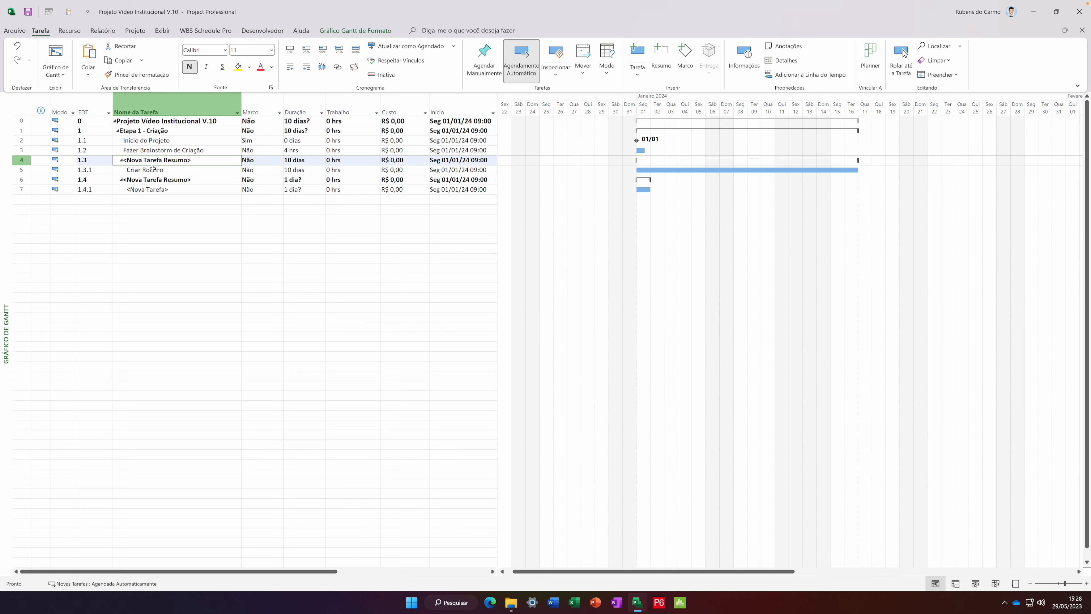
pyautogui.click(166, 198)
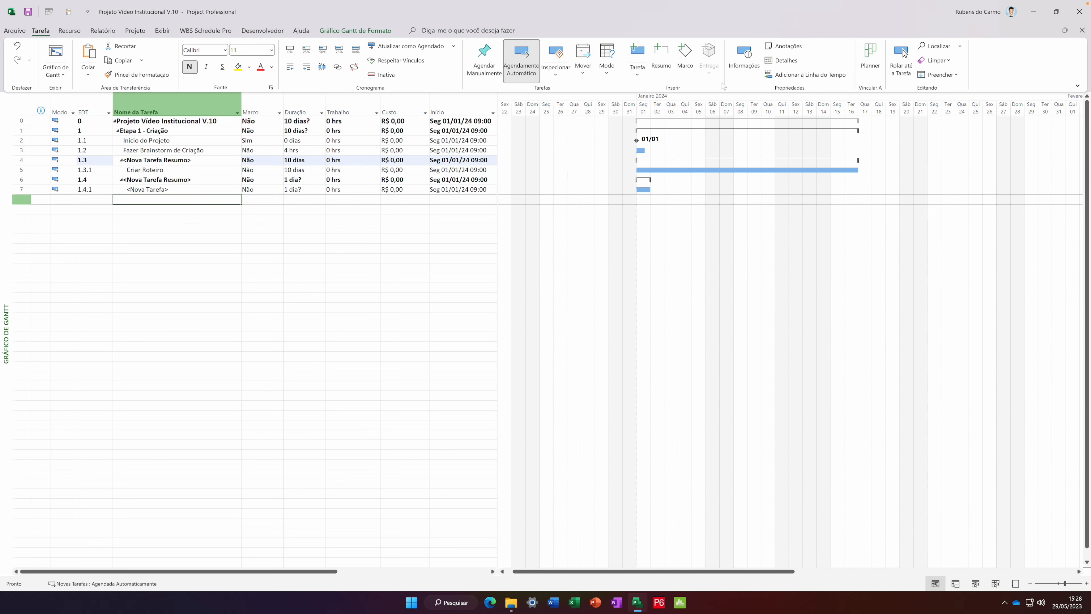
pyautogui.click(686, 60)
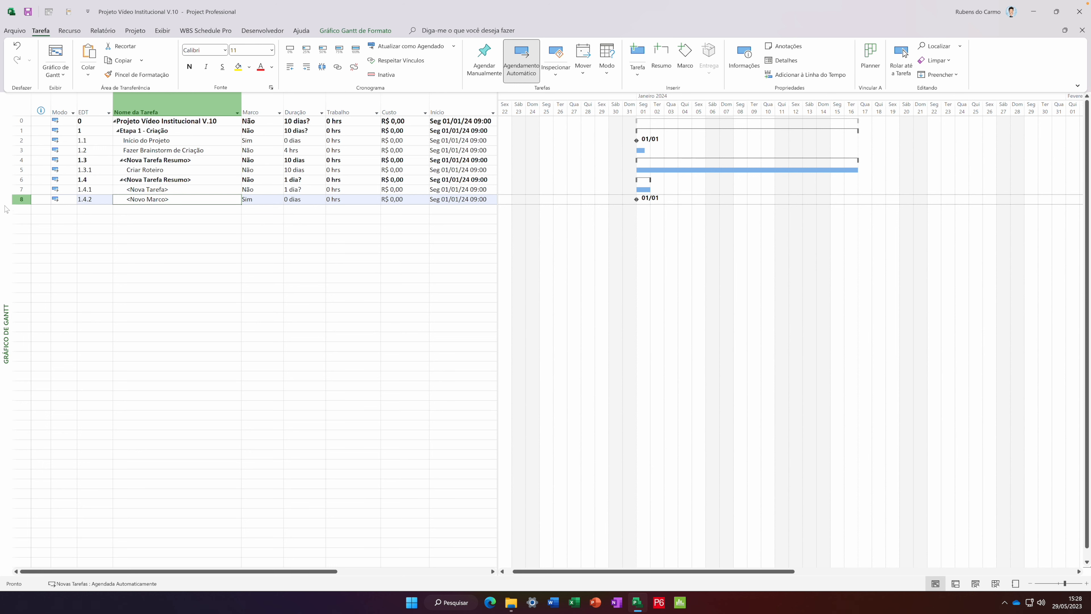
# Delete all tasks from Etapa 1 - Criação down to the new milestone, including the summary tasks' subtasks.
pyautogui.click(21, 199)
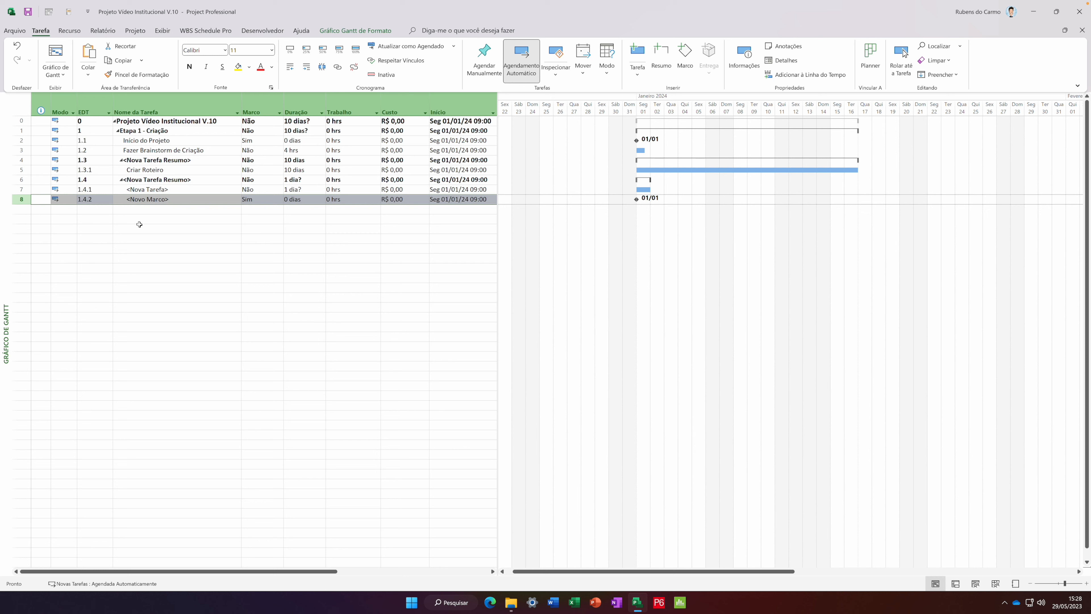
pyautogui.keyDown('shift'); pyautogui.click(19, 131); pyautogui.keyUp('shift')
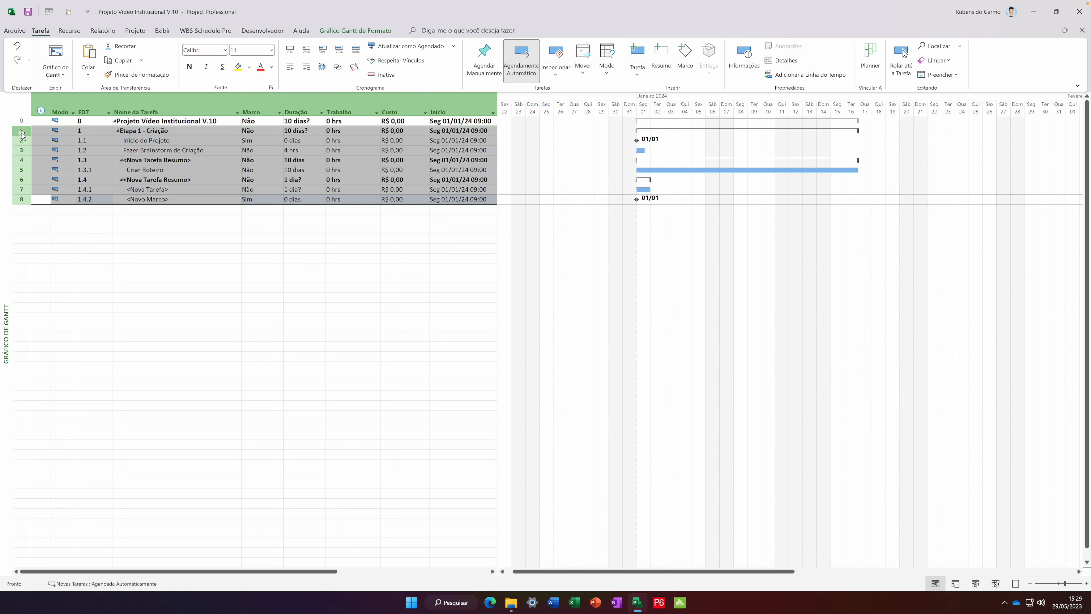
pyautogui.rightClick(20, 132)
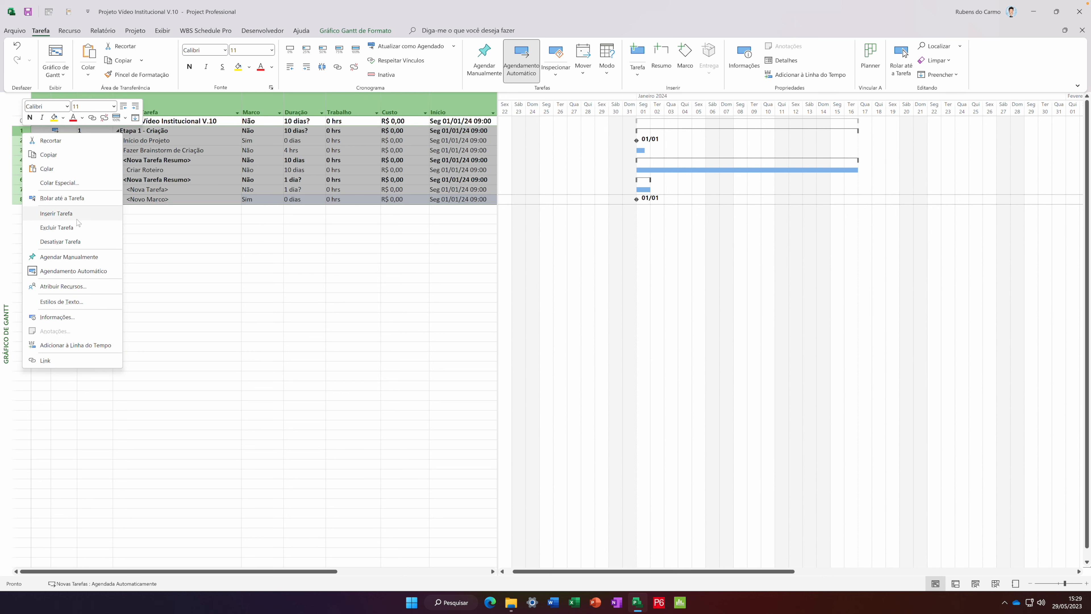
pyautogui.press('Escape')
pyautogui.press('Delete')
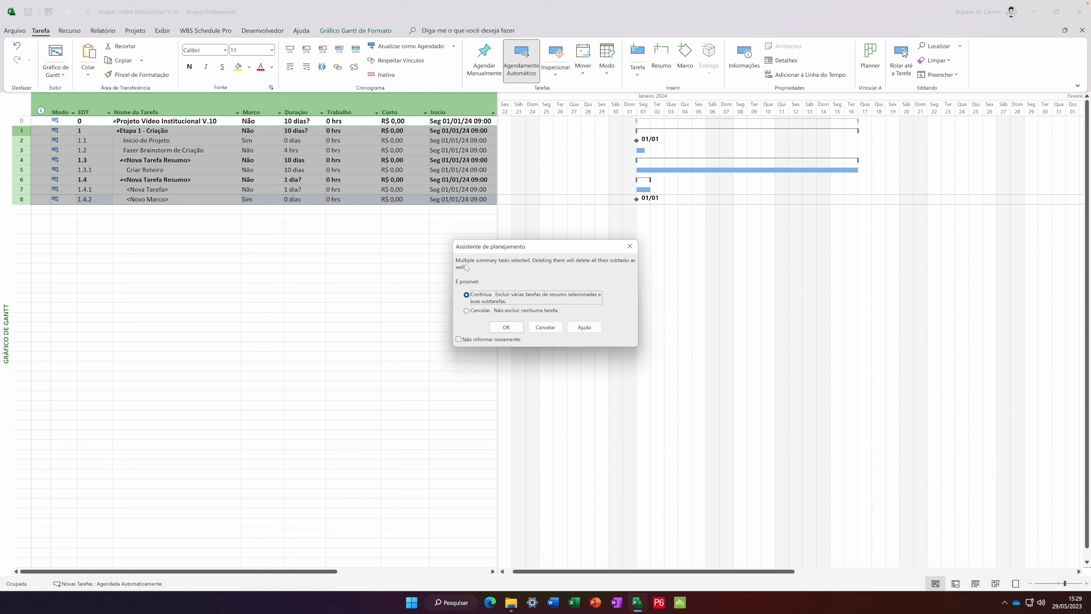
pyautogui.moveTo(500, 249); pyautogui.dragTo(462, 291)
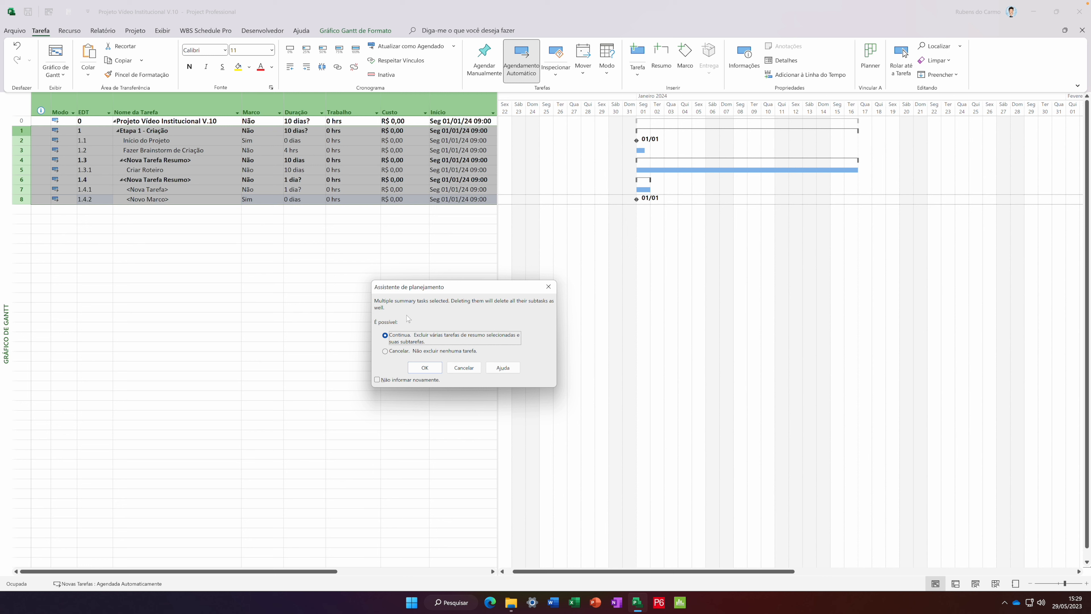
pyautogui.click(424, 367)
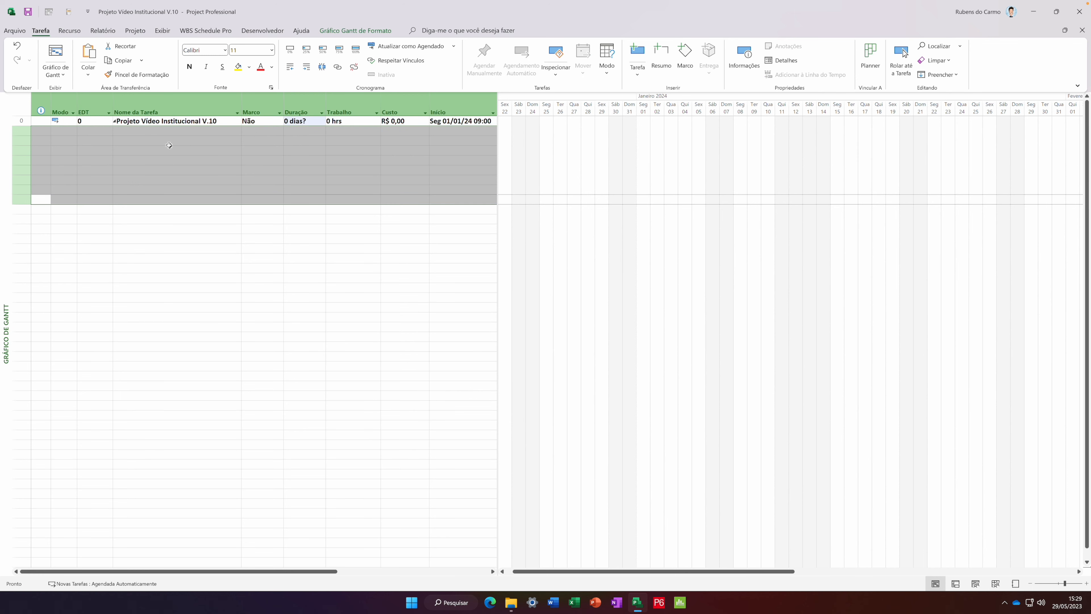
pyautogui.click(158, 130)
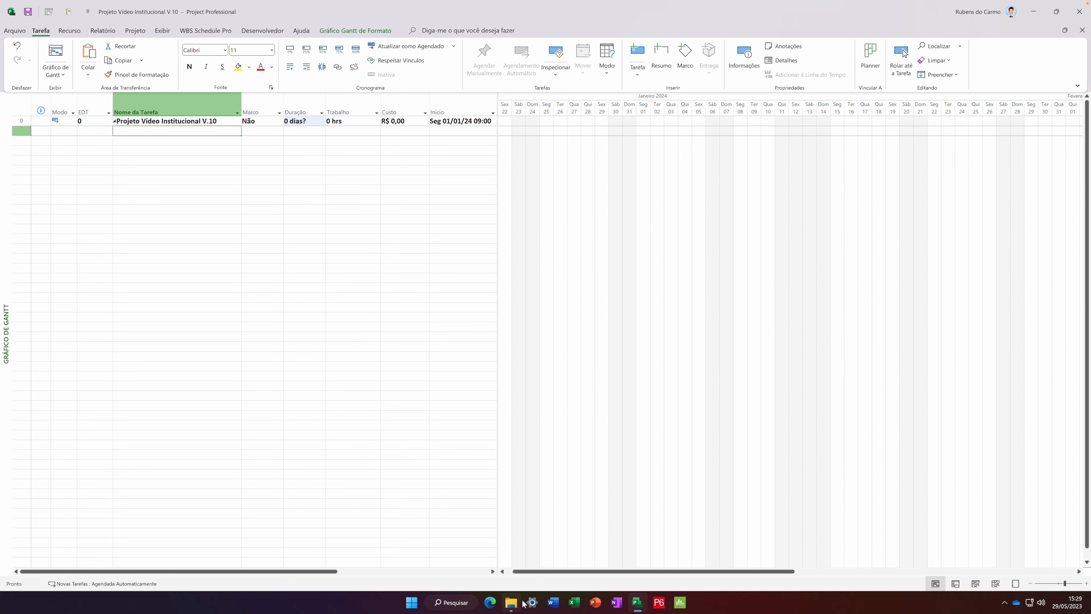
# Open the 2. Projeto Excel workbook from the desktop's Atividades folder in Excel and view its Recursos sheet.
pyautogui.click(1033, 19)
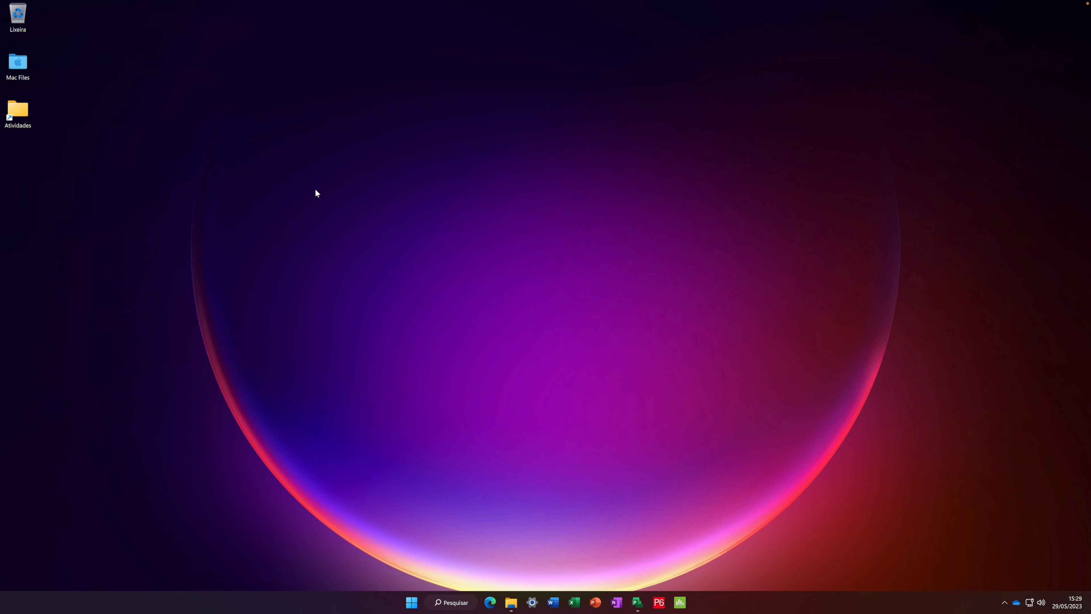
pyautogui.doubleClick(25, 110)
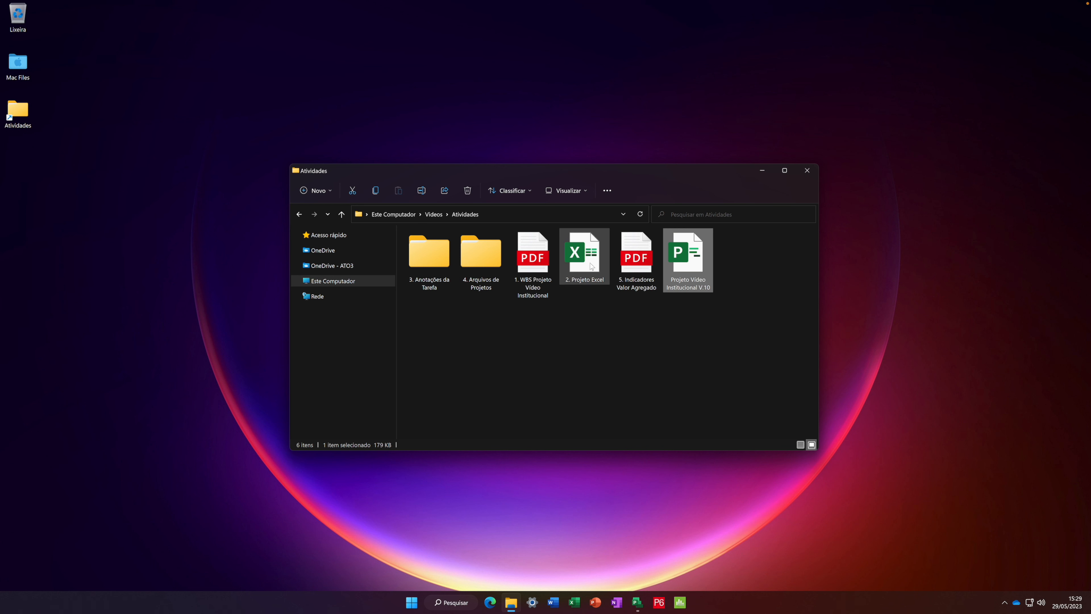
pyautogui.click(585, 254)
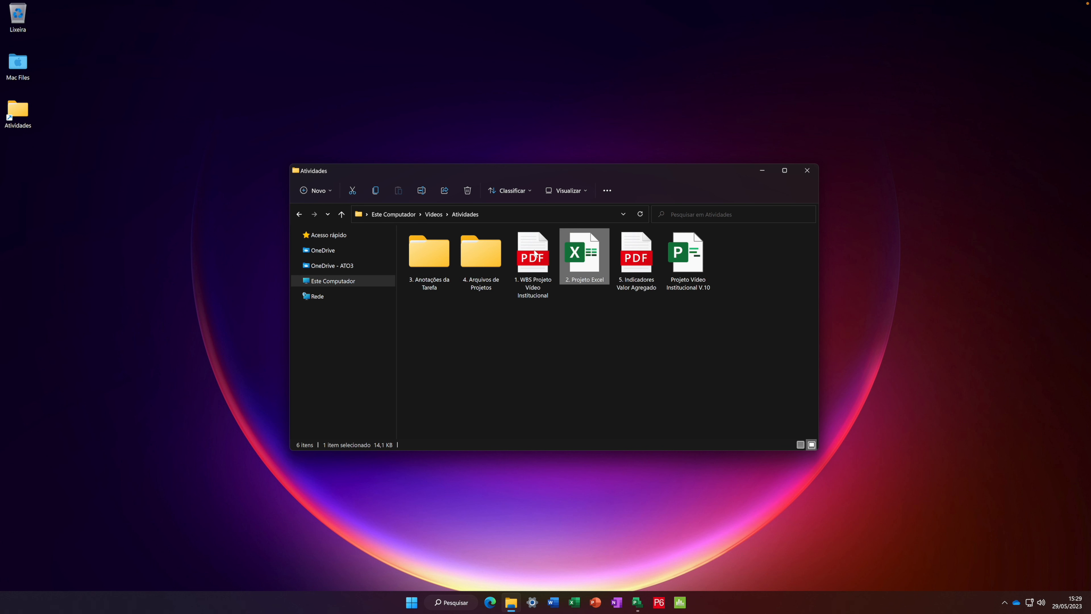
pyautogui.doubleClick(585, 263)
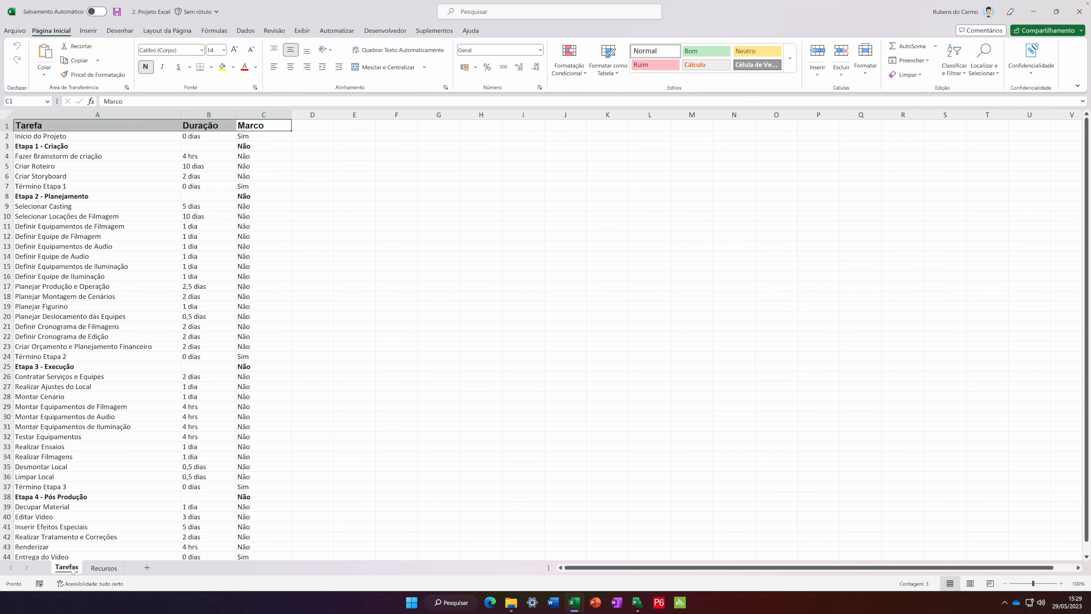
pyautogui.click(104, 568)
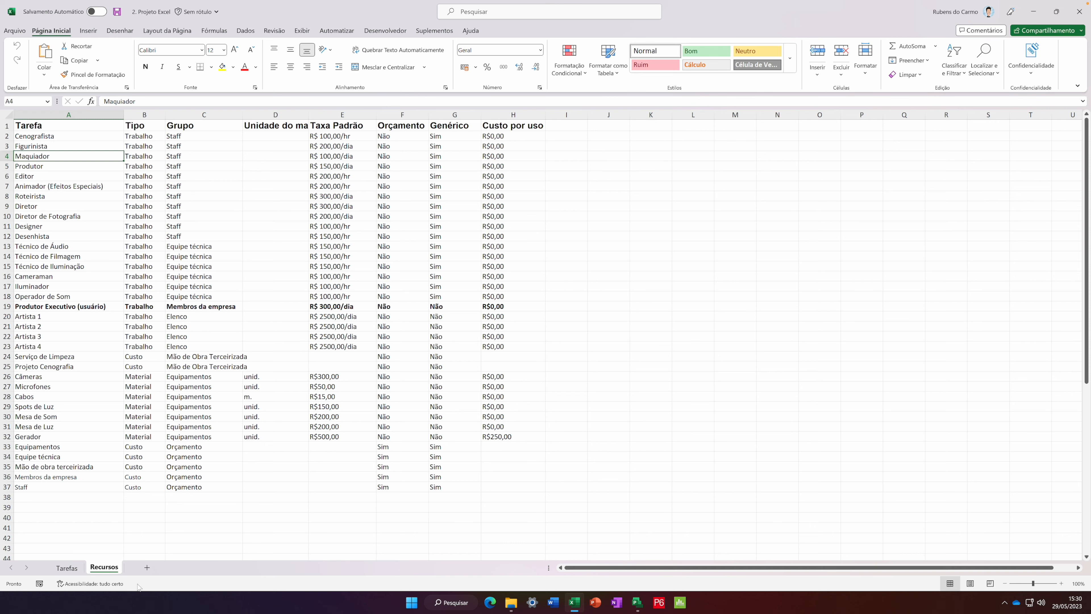
pyautogui.click(67, 568)
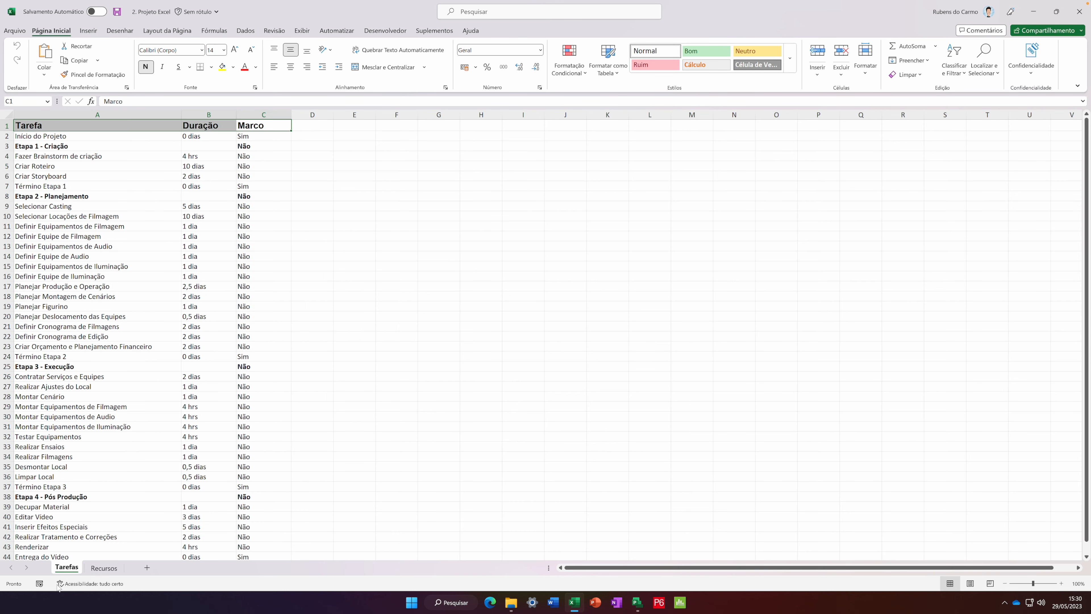
# Examine the stage headings, task names, durations and Marco values on the Tarefas sheet and close the workbook.
pyautogui.click(91, 267)
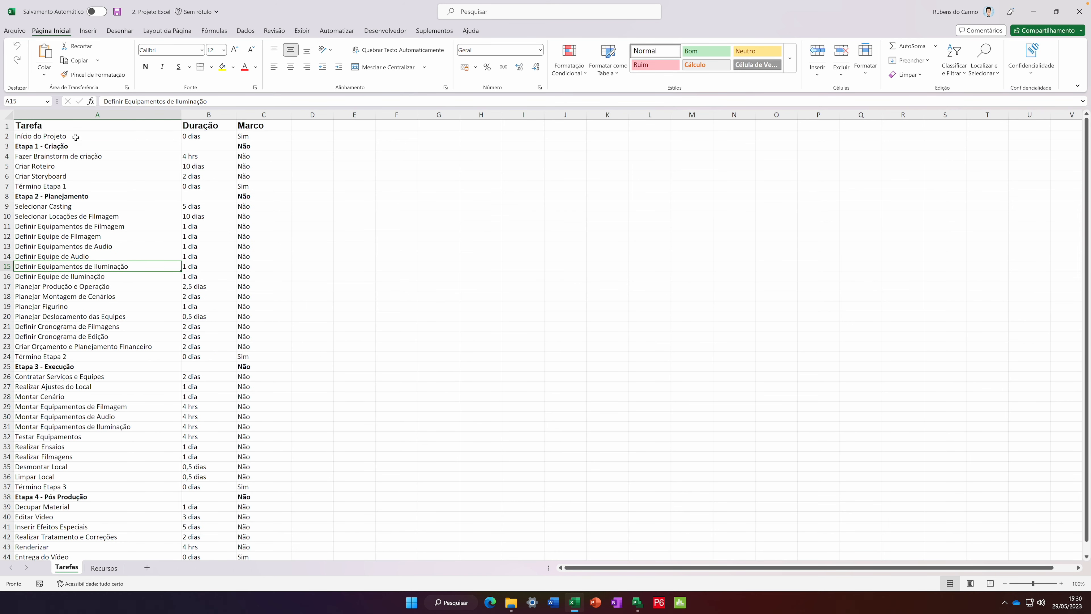
pyautogui.click(53, 130)
pyautogui.click(63, 143)
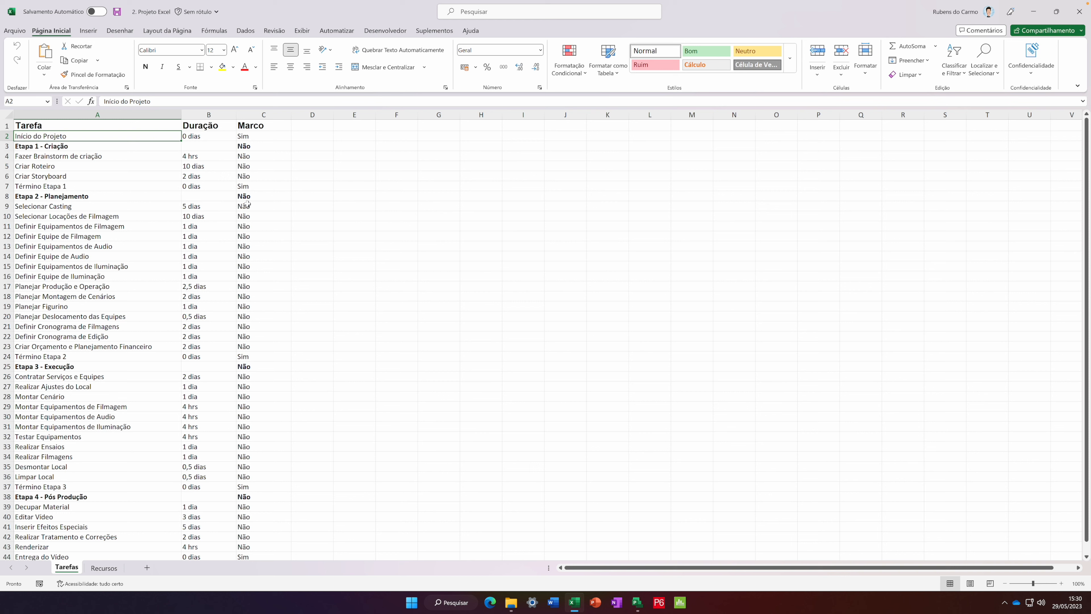
pyautogui.click(60, 150)
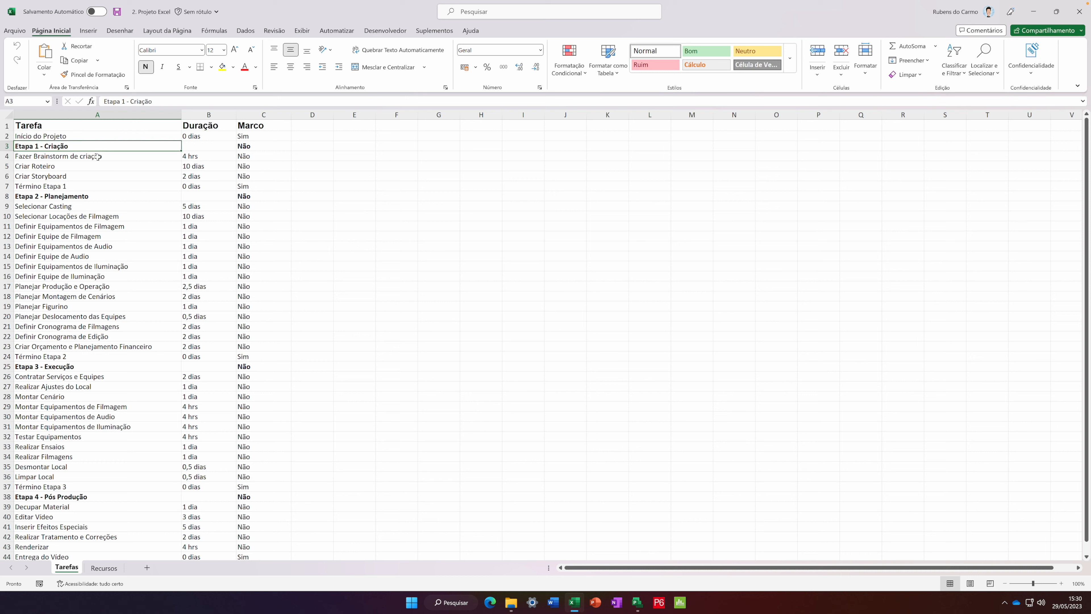
pyautogui.click(193, 148)
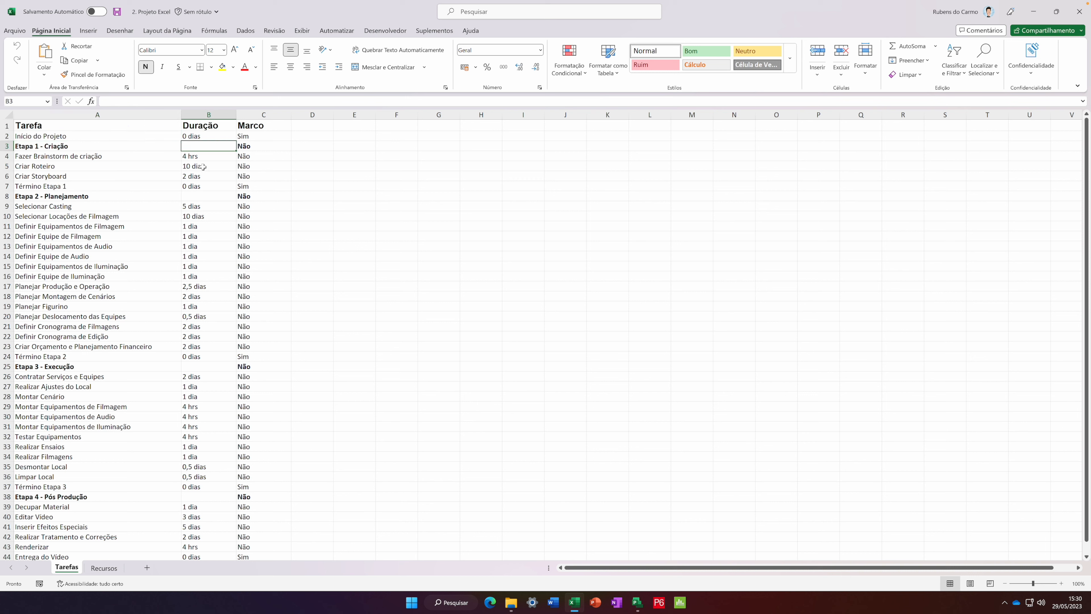
pyautogui.click(198, 198)
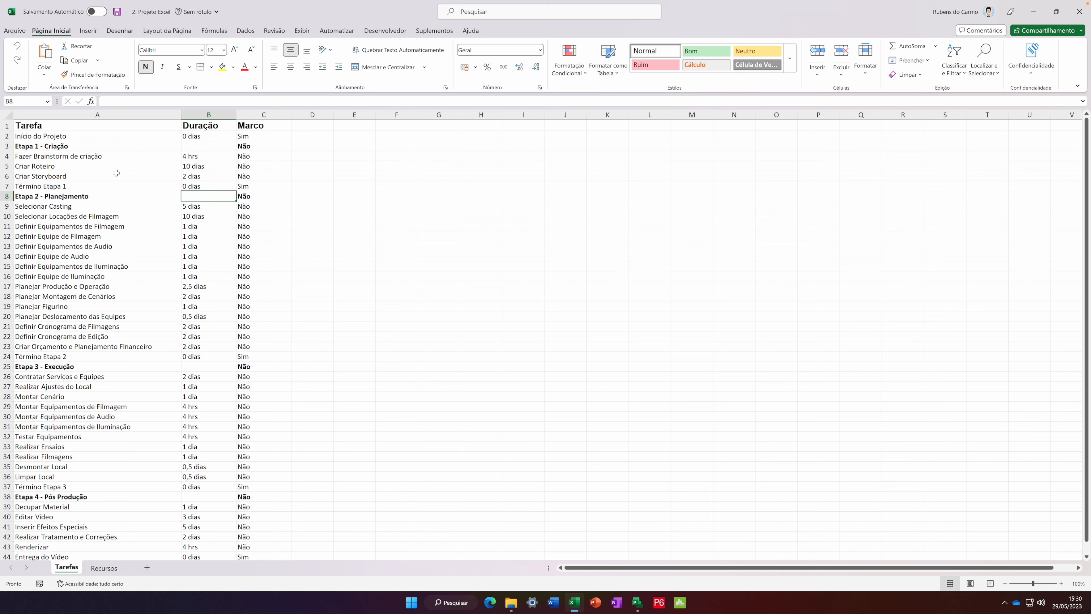
pyautogui.click(190, 364)
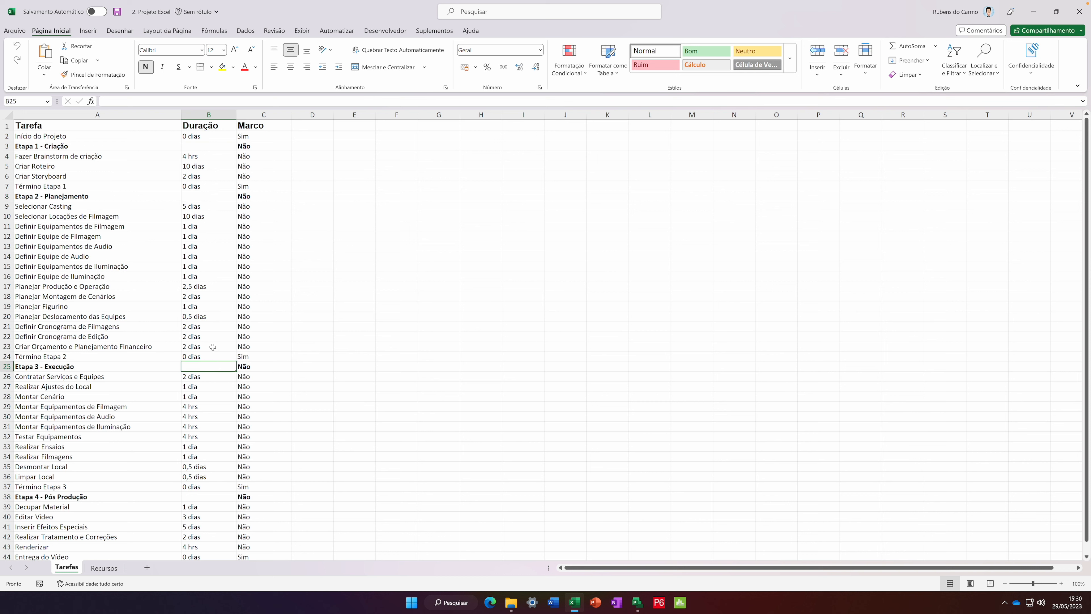
pyautogui.moveTo(210, 347); pyautogui.dragTo(202, 164)
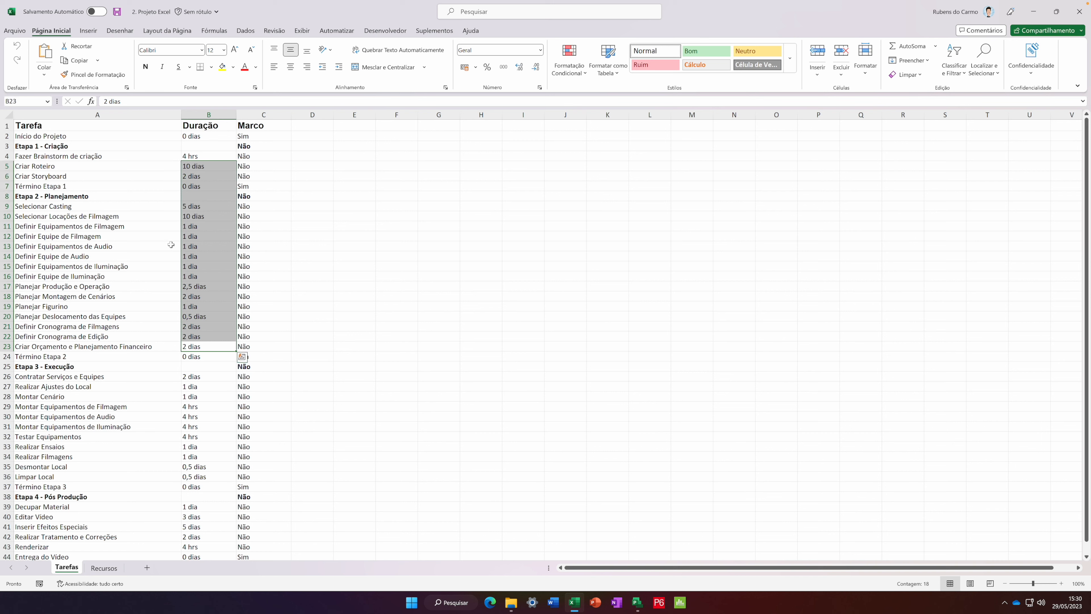
pyautogui.click(196, 206)
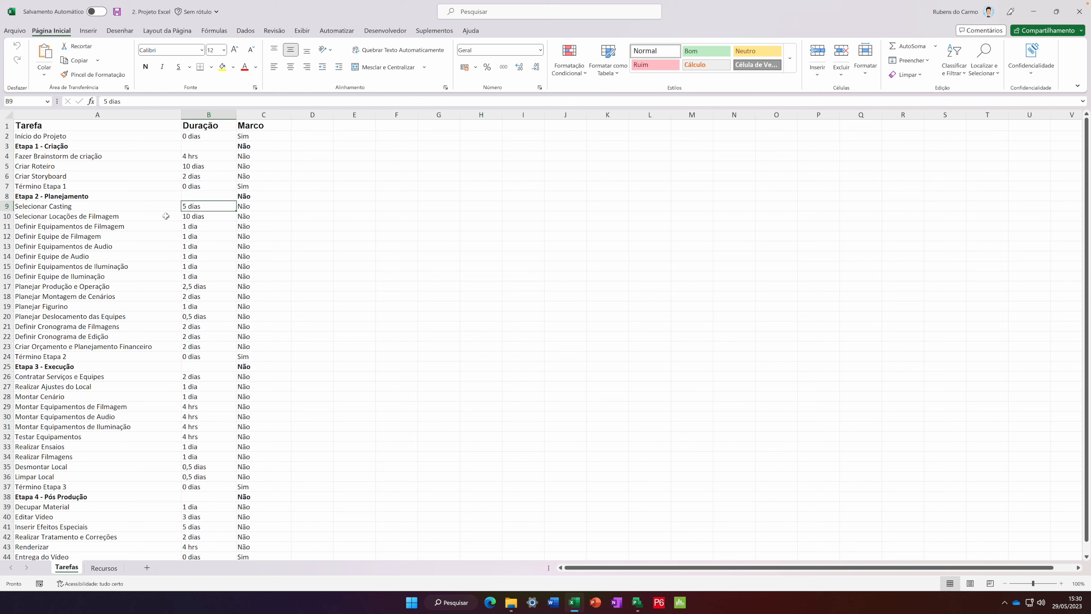
pyautogui.click(56, 146)
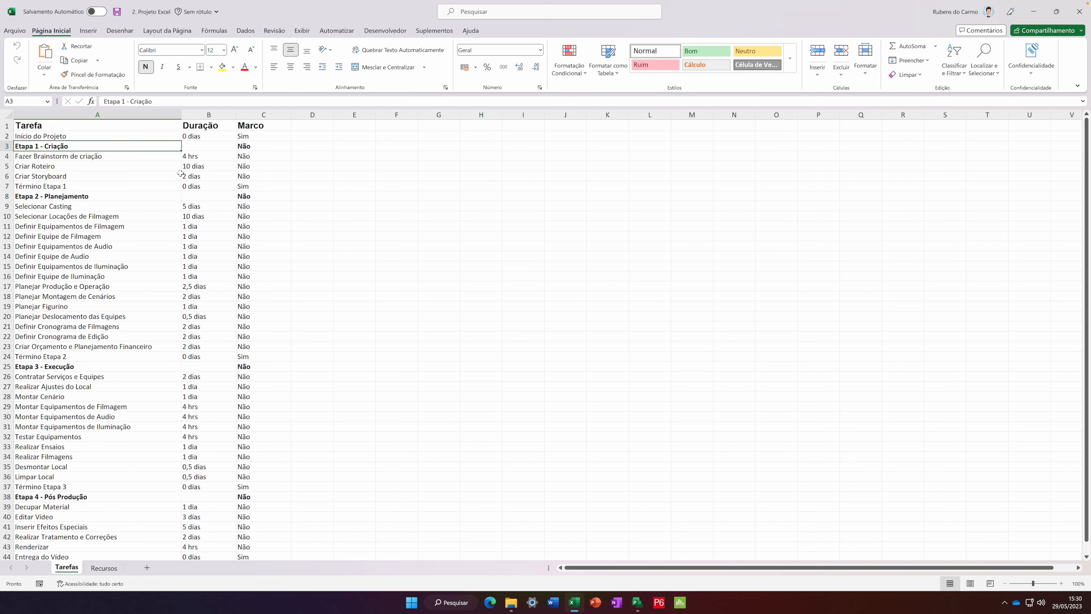
pyautogui.click(1079, 17)
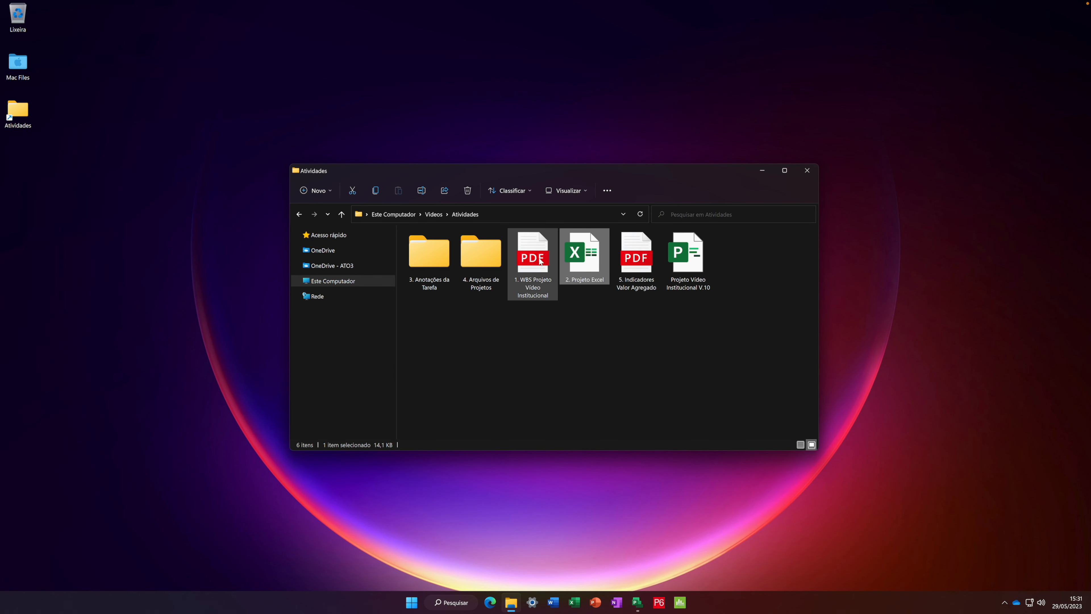
# Switch to Project and open the 2. Projeto Excel workbook from the desktop's Atividades folder with all file types listed.
pyautogui.click(640, 601)
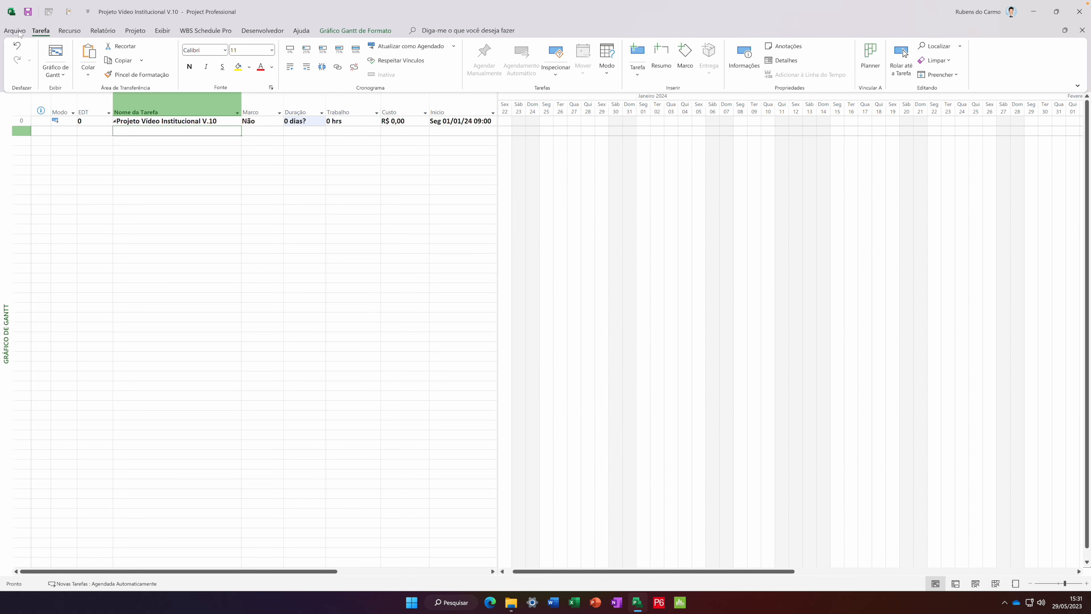
pyautogui.click(16, 31)
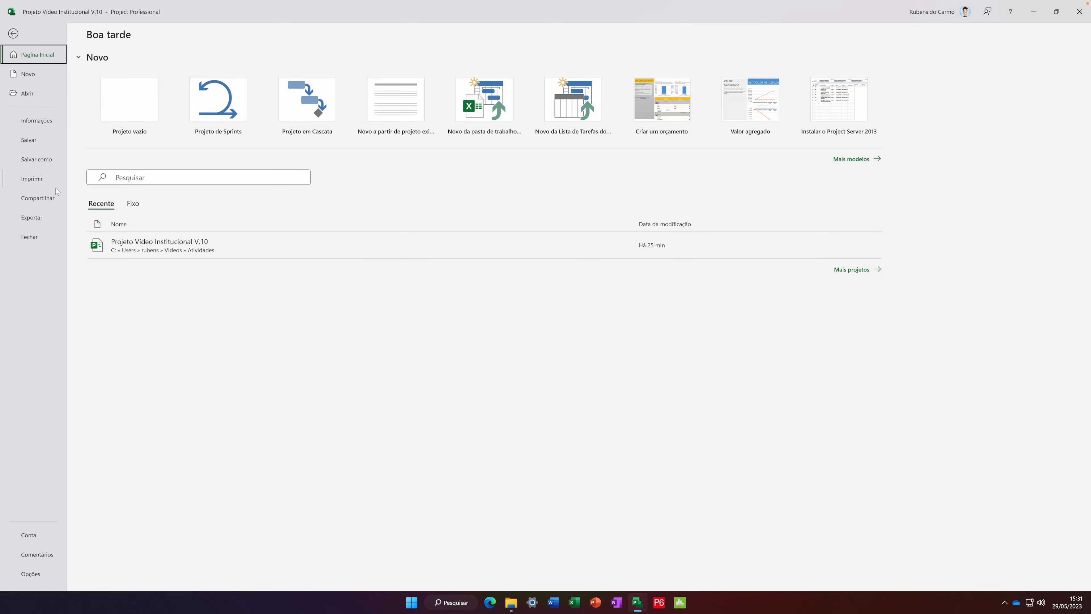
pyautogui.click(45, 94)
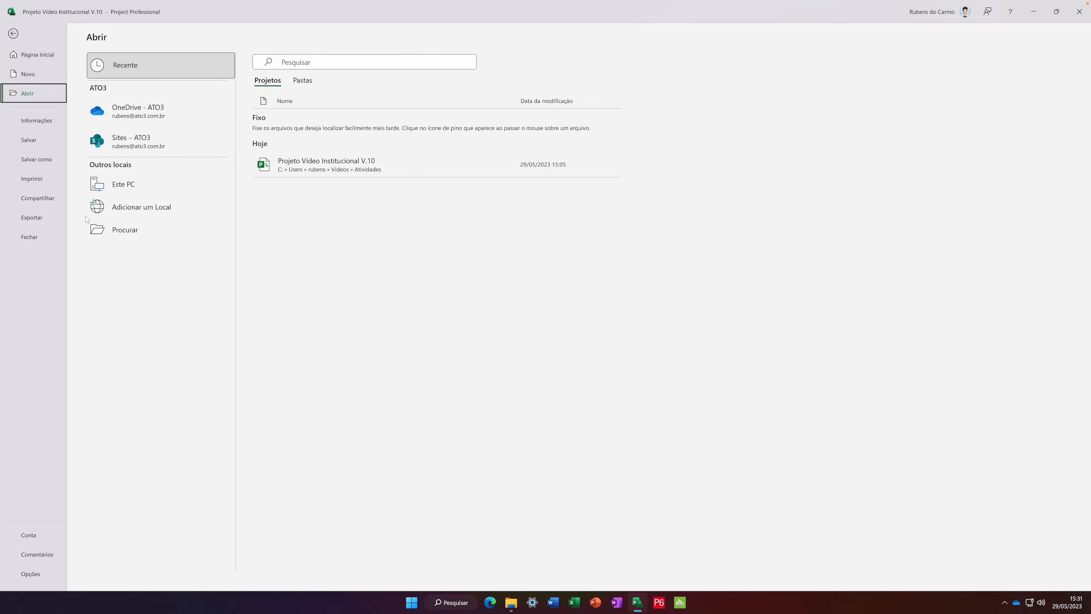
pyautogui.click(123, 237)
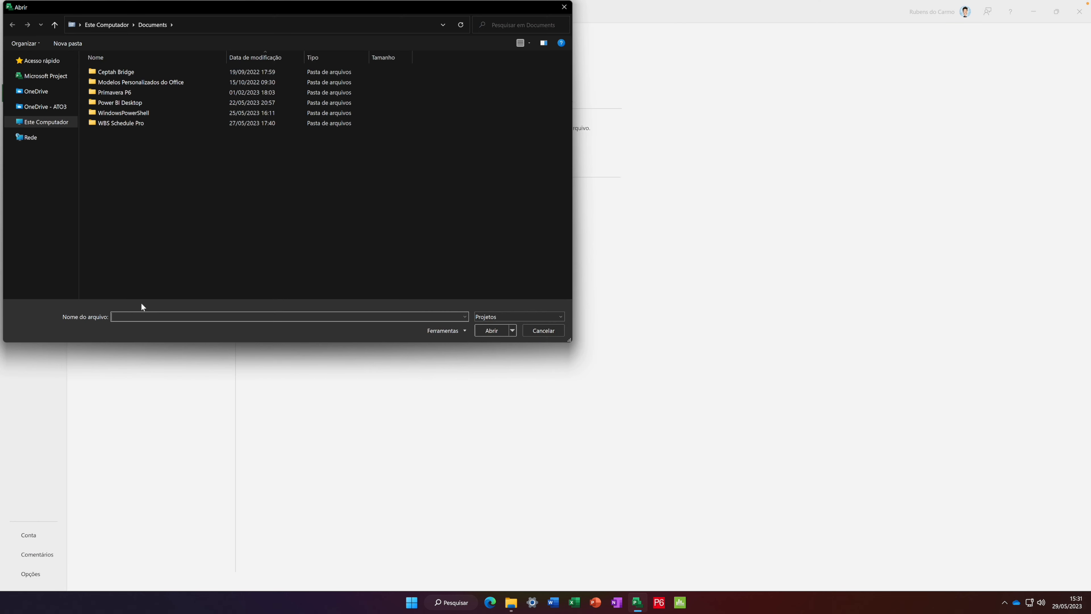
pyautogui.click(39, 124)
pyautogui.doubleClick(119, 81)
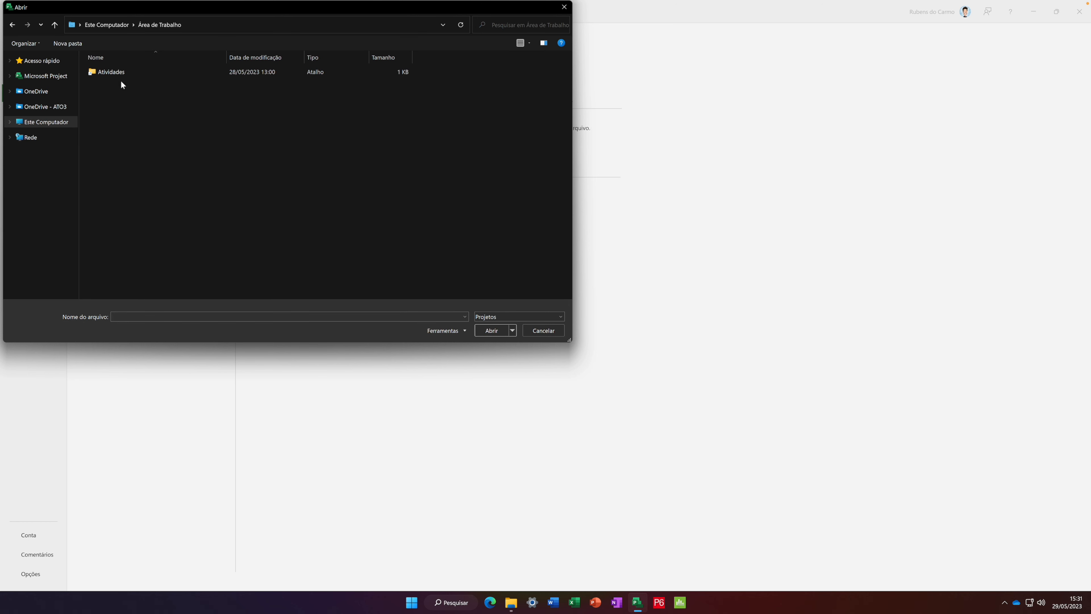
pyautogui.doubleClick(111, 72)
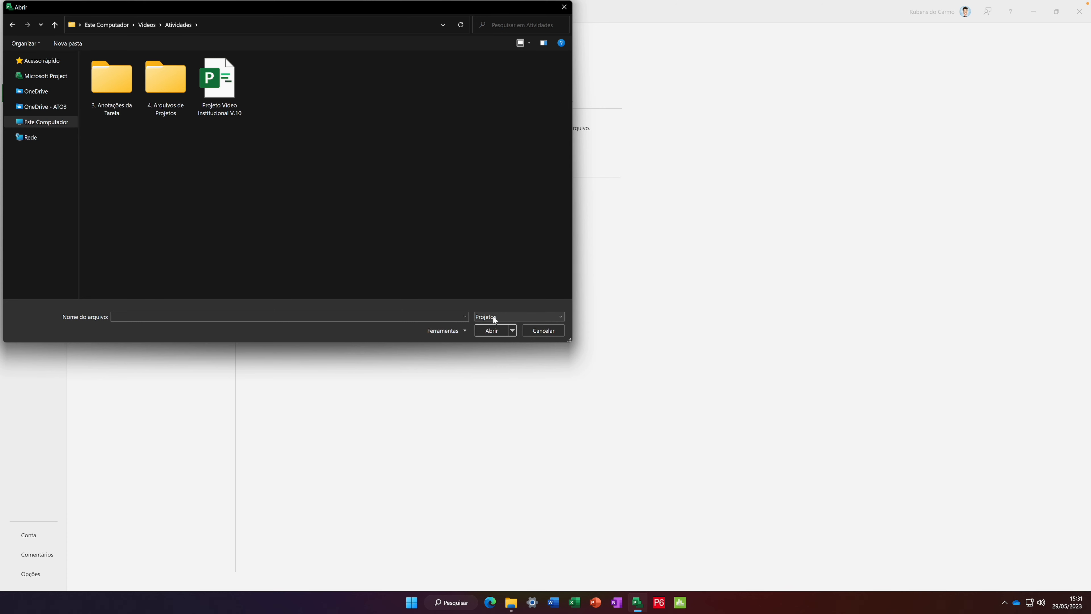
pyautogui.click(515, 317)
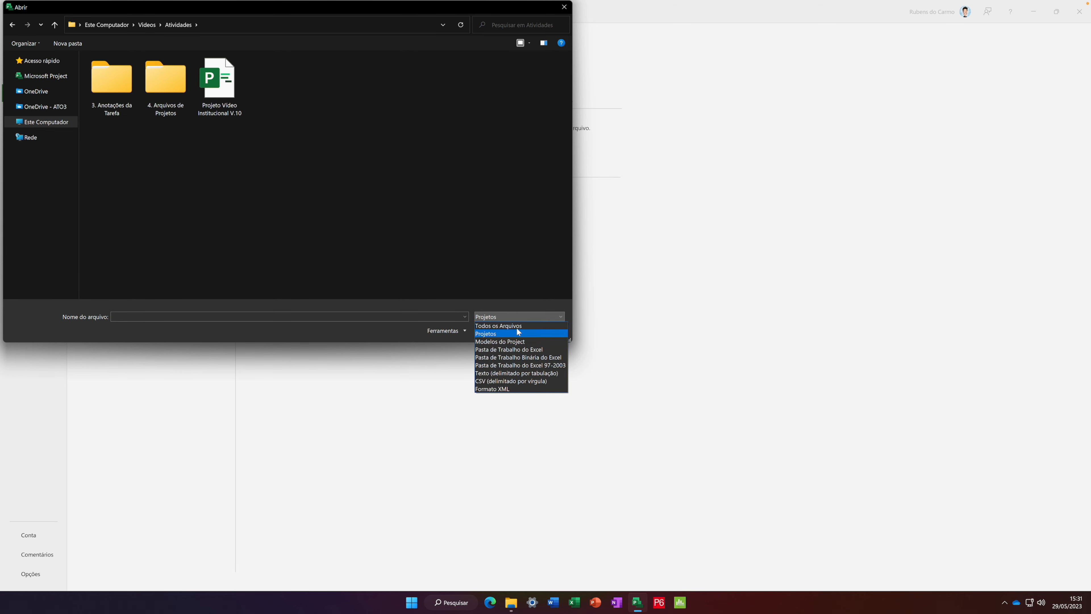
pyautogui.click(518, 325)
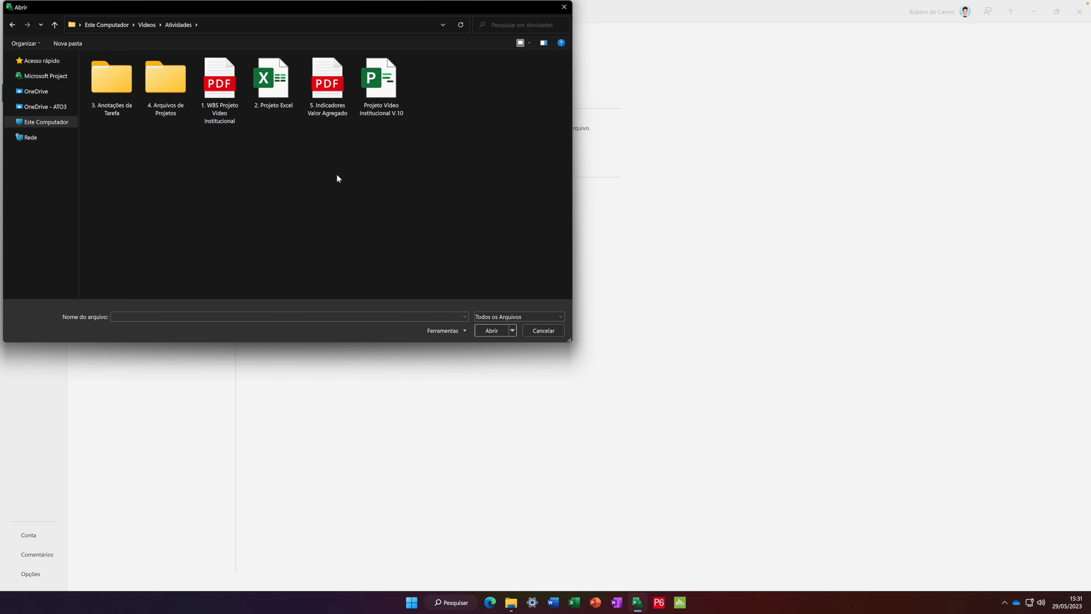
pyautogui.click(281, 89)
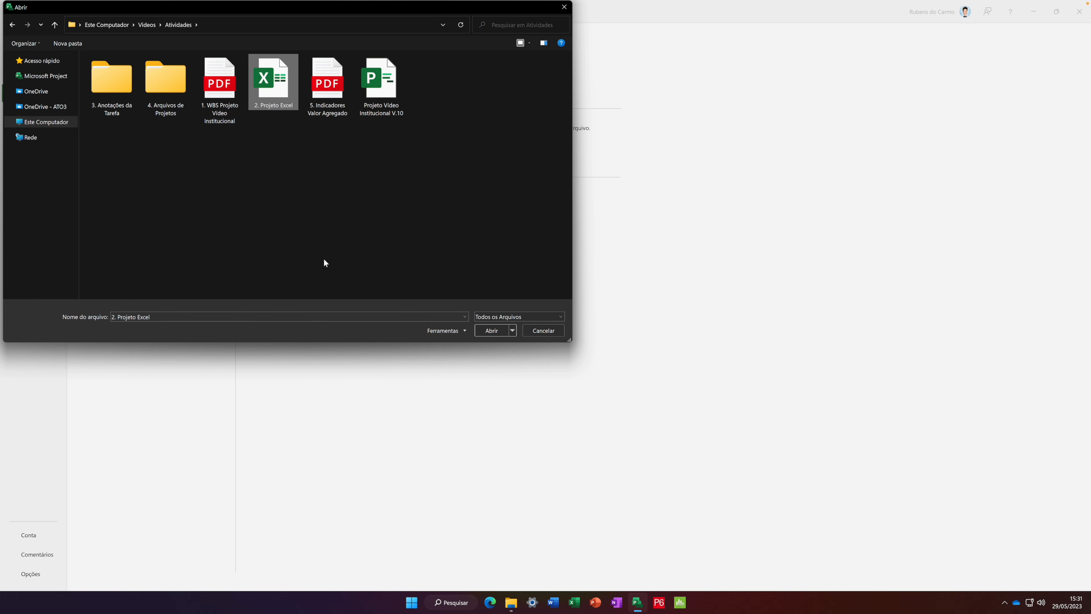
pyautogui.click(486, 331)
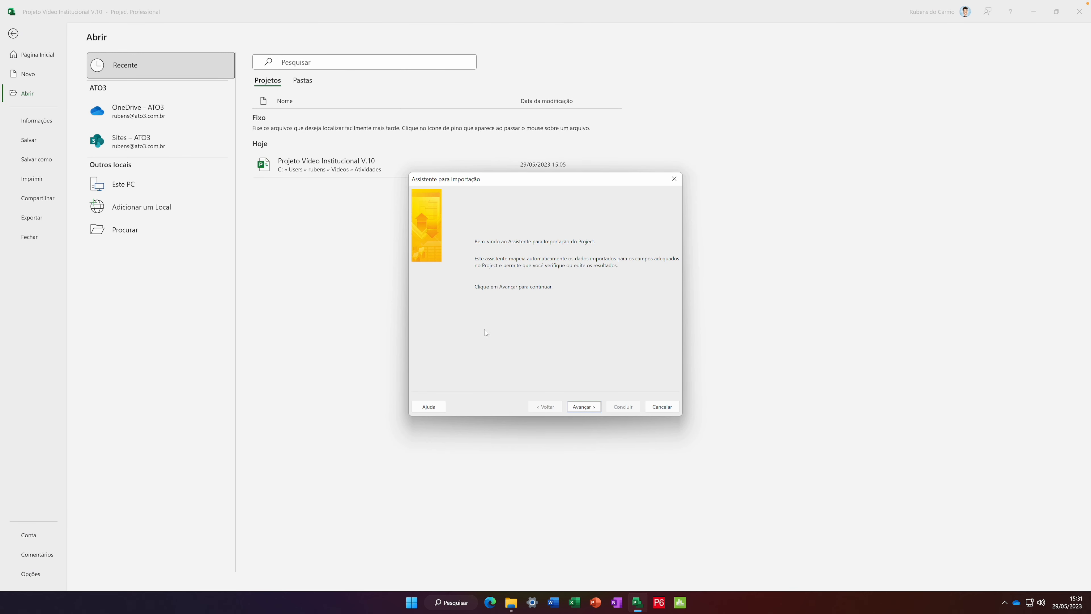
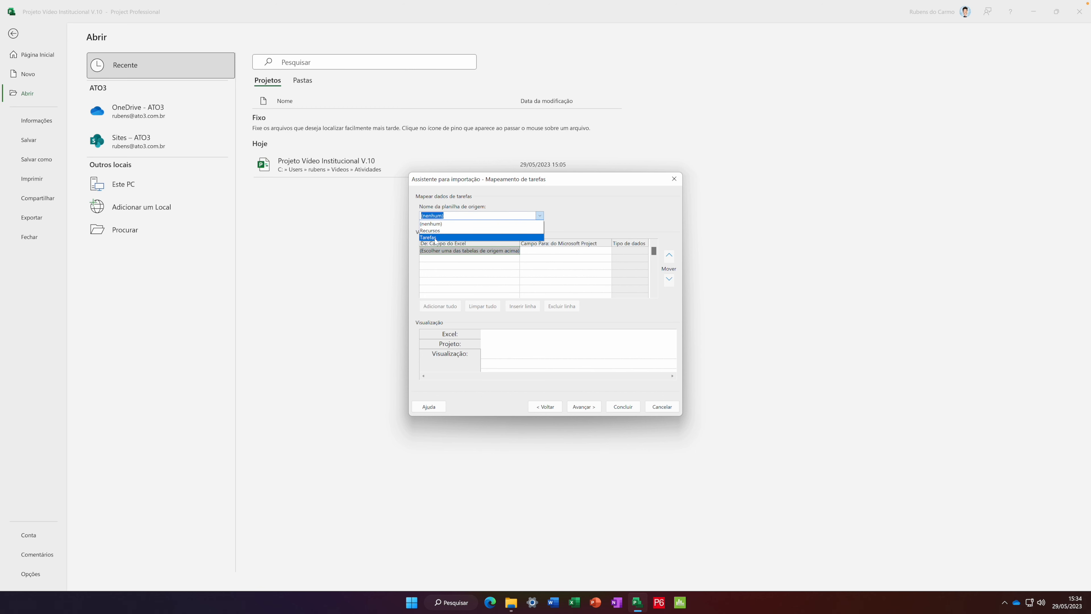
# Use the Tarefas sheet as the import's source, map its Tarefa column to the Nome field and accept the task mapping.
pyautogui.click(435, 237)
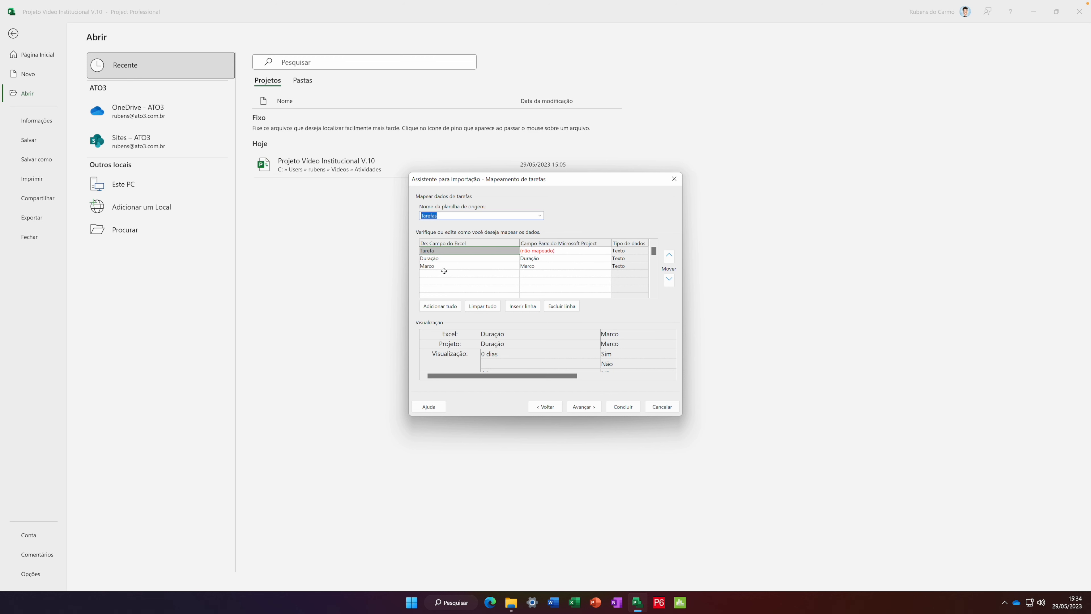
pyautogui.click(459, 260)
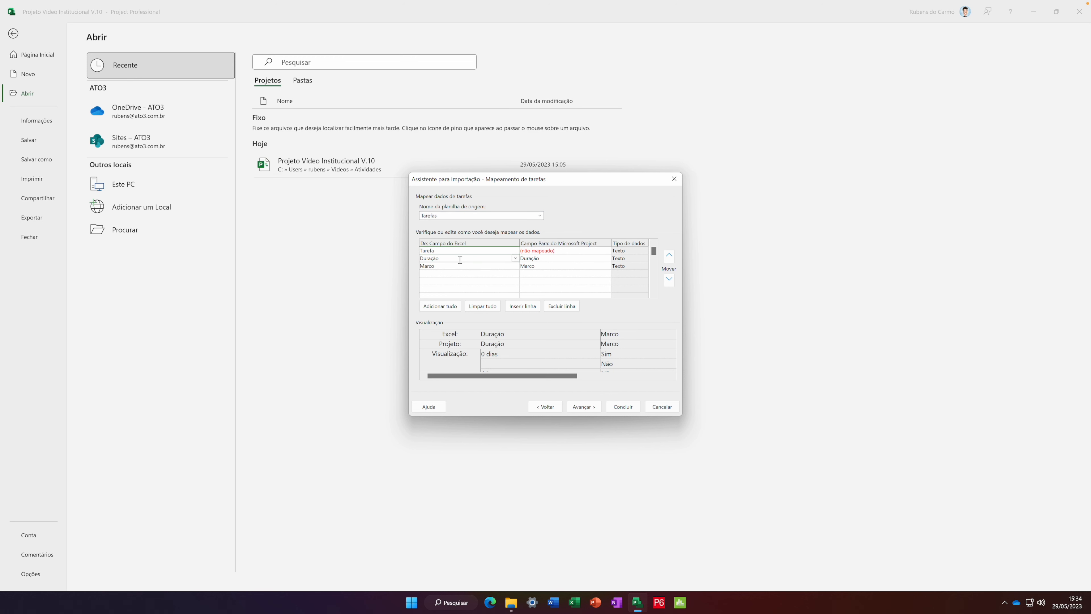
pyautogui.click(552, 259)
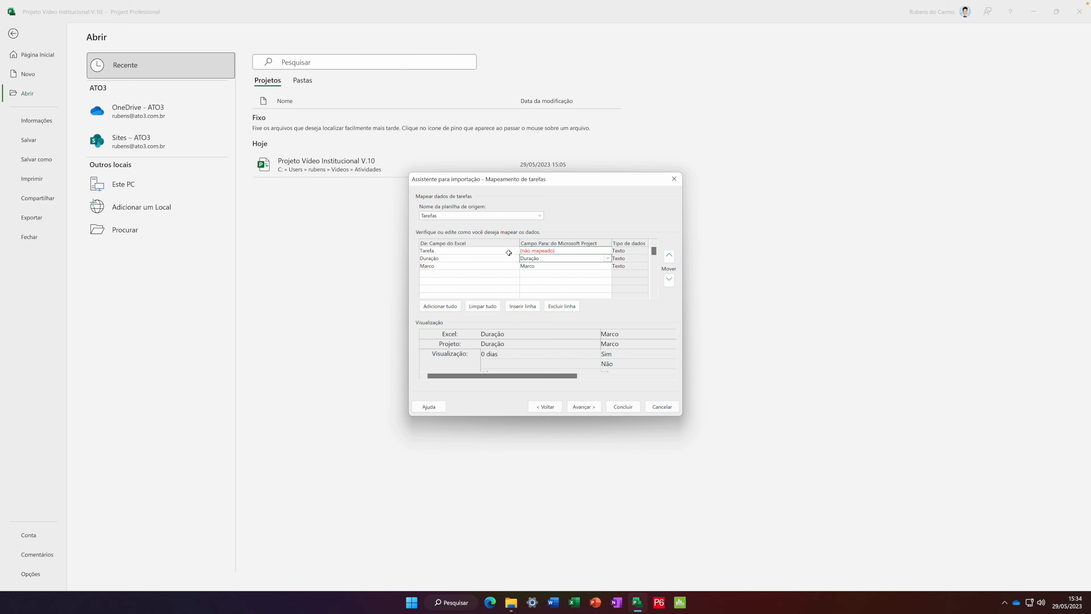
pyautogui.click(463, 262)
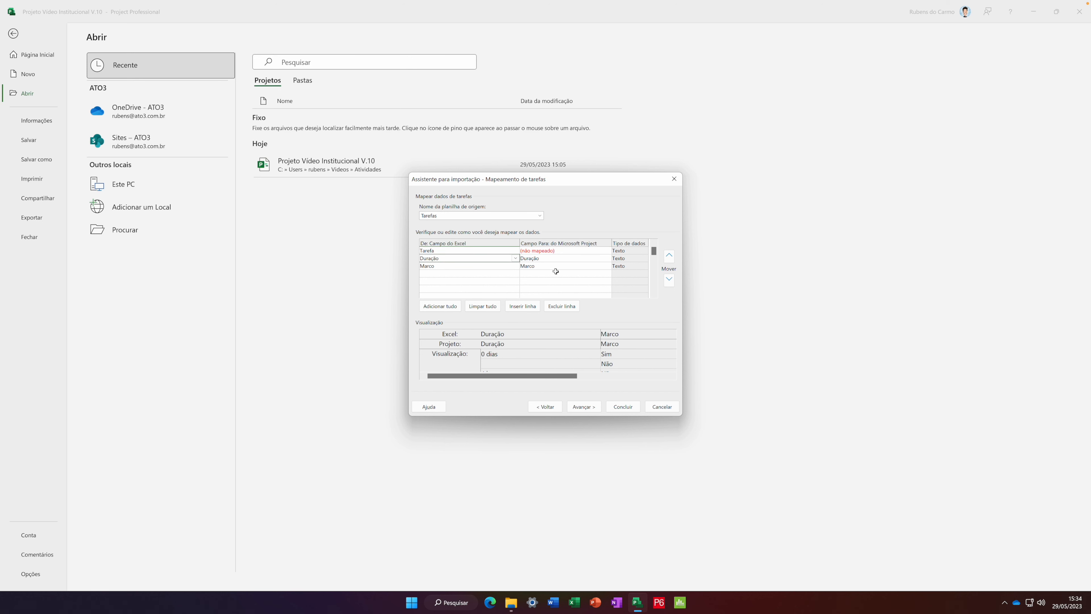
pyautogui.click(555, 268)
pyautogui.click(458, 269)
pyautogui.click(468, 252)
pyautogui.click(591, 251)
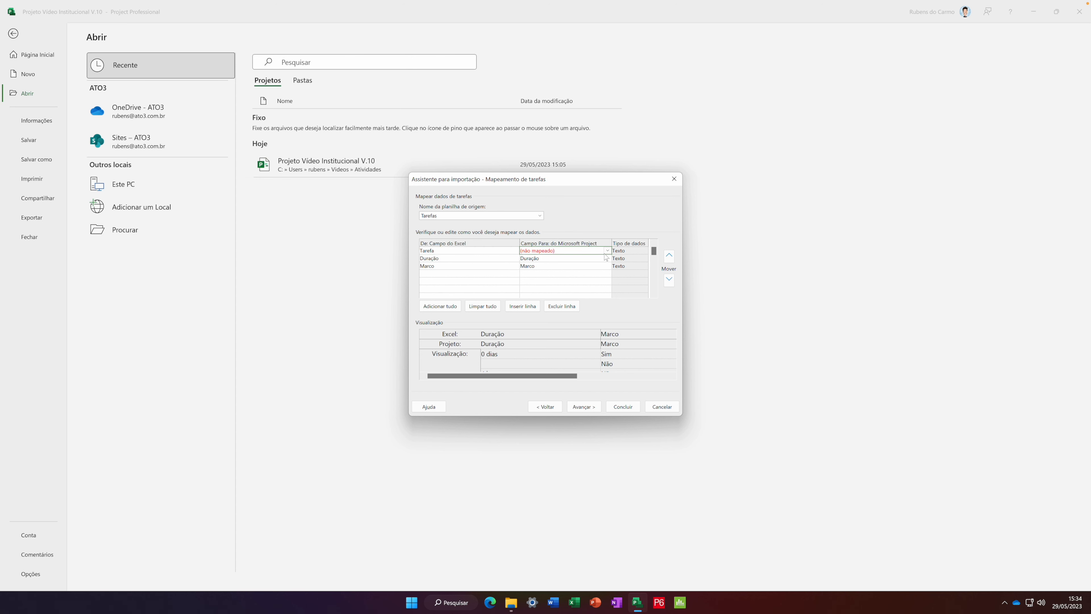
pyautogui.click(608, 251)
pyautogui.write('Nome')
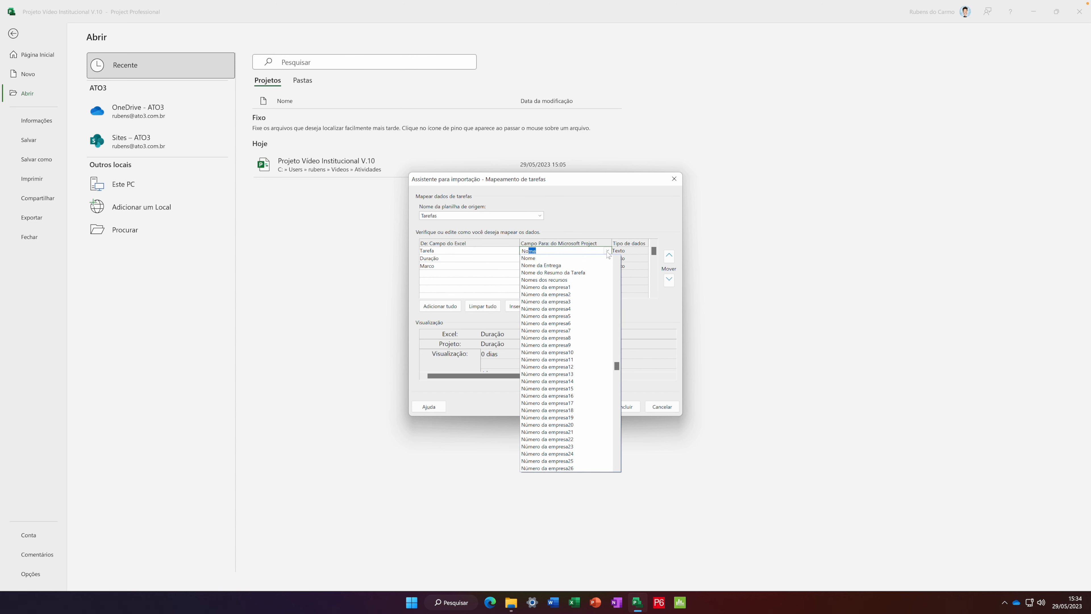
pyautogui.press('Return')
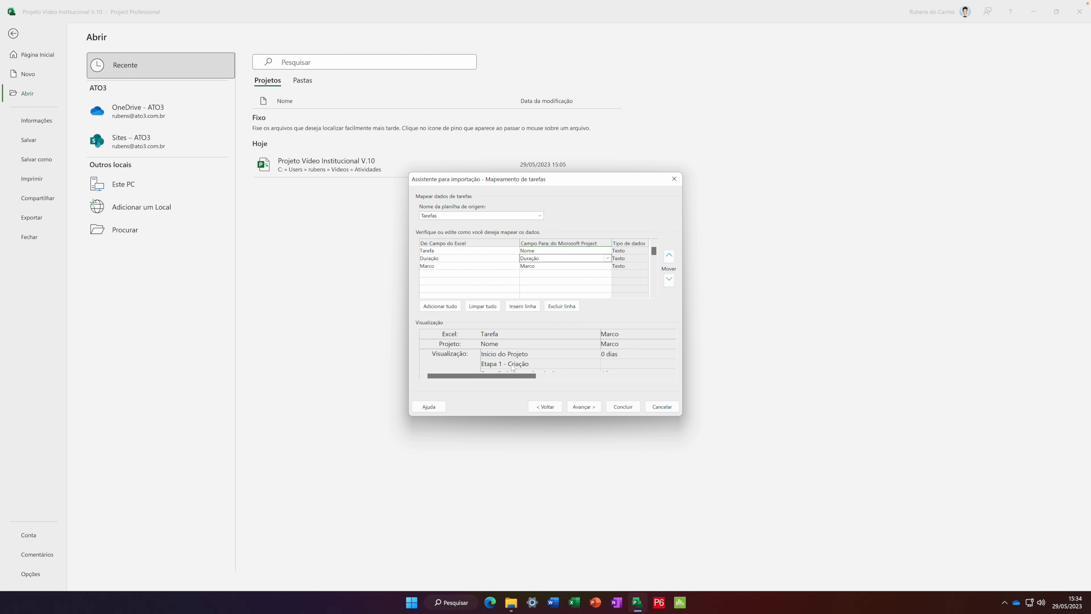
pyautogui.click(600, 406)
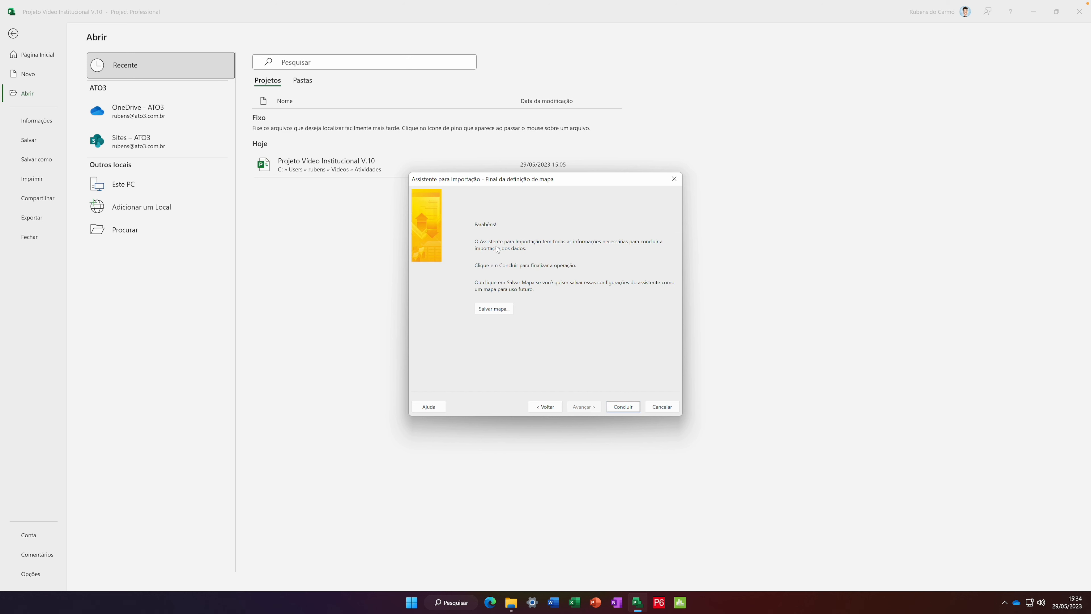
pyautogui.click(499, 310)
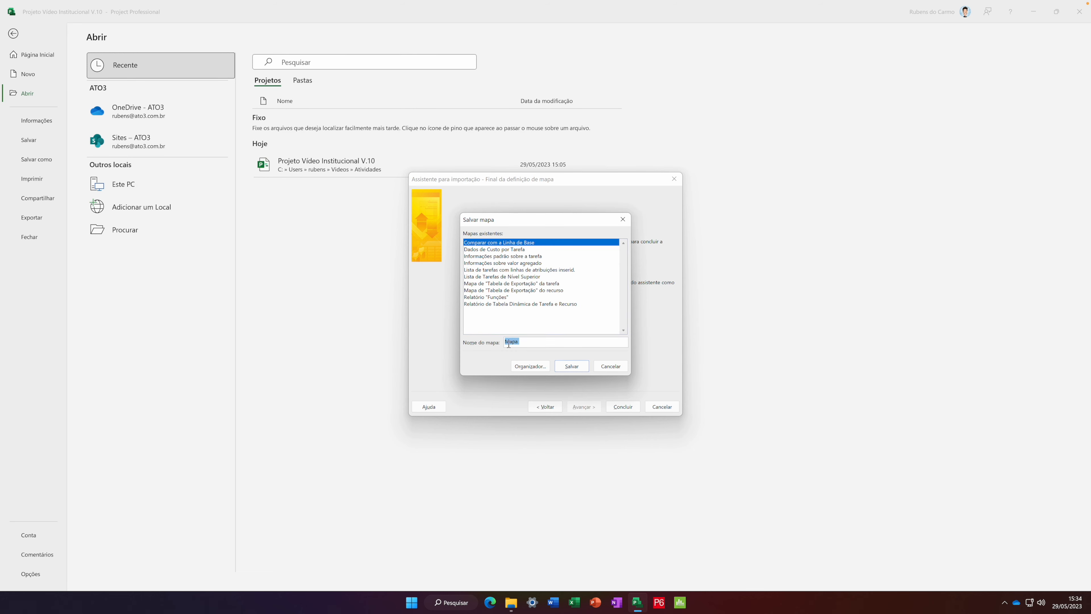
pyautogui.click(531, 344)
pyautogui.moveTo(548, 223); pyautogui.dragTo(549, 231)
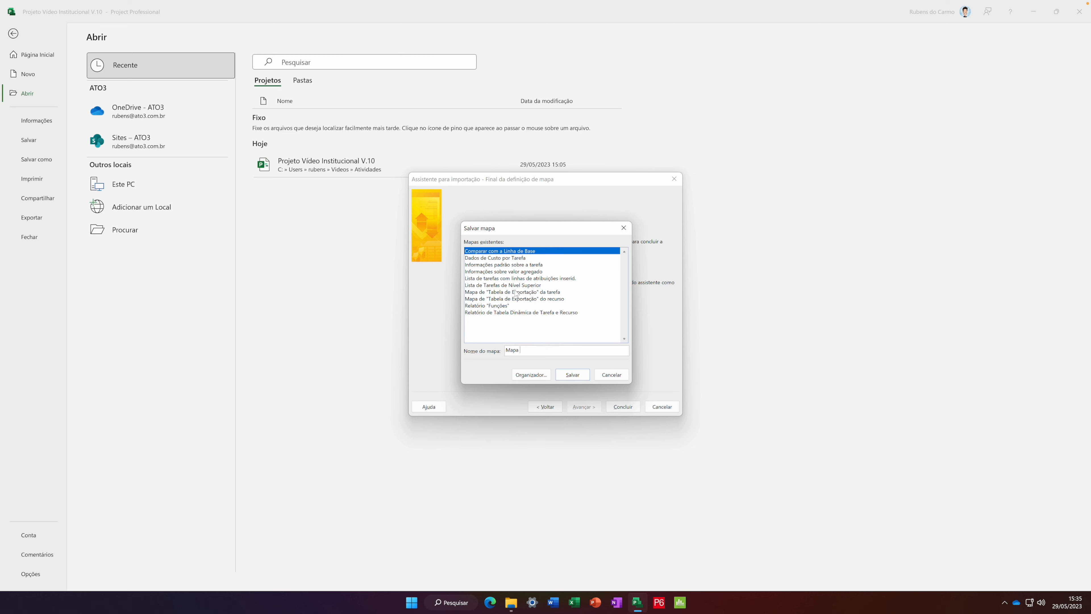
pyautogui.click(611, 379)
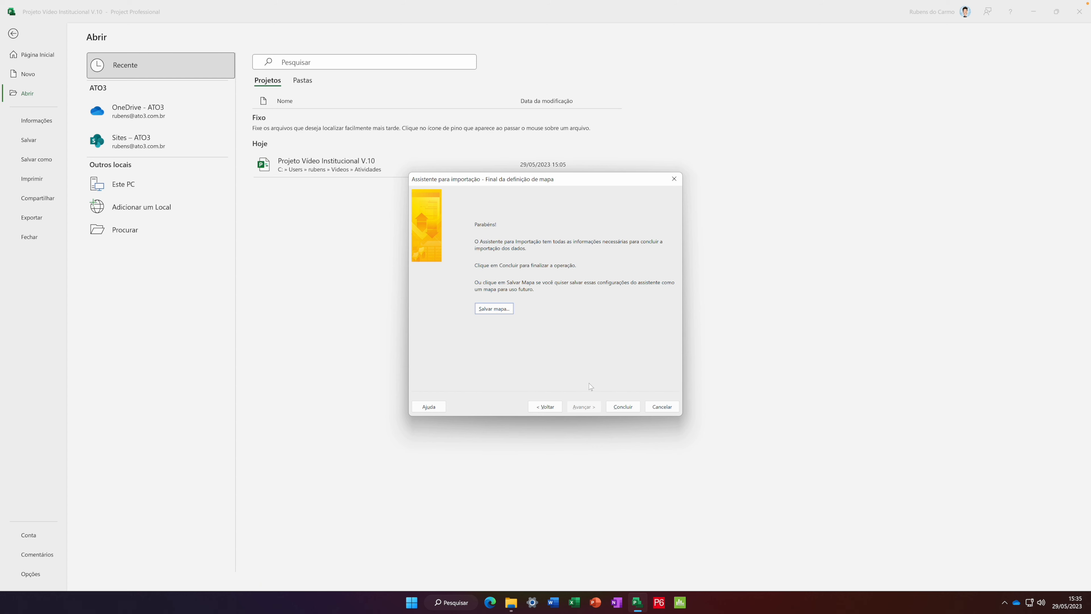
# Finish the import and check Início do Projeto's Marco value on the Tarefas sheet of the 2. Projeto Excel workbook in Excel.
pyautogui.click(627, 407)
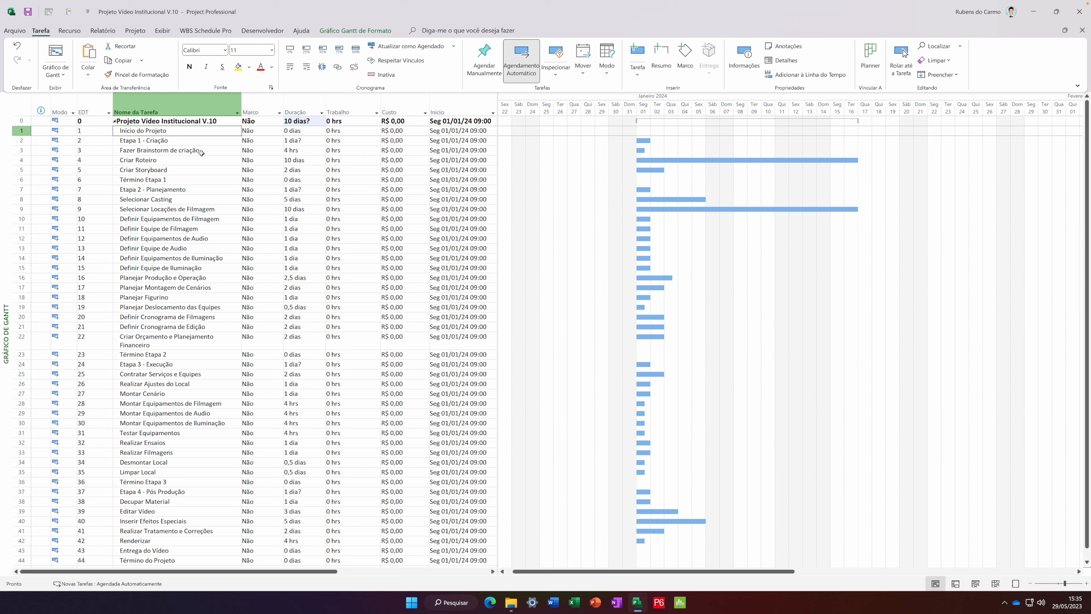
pyautogui.click(300, 131)
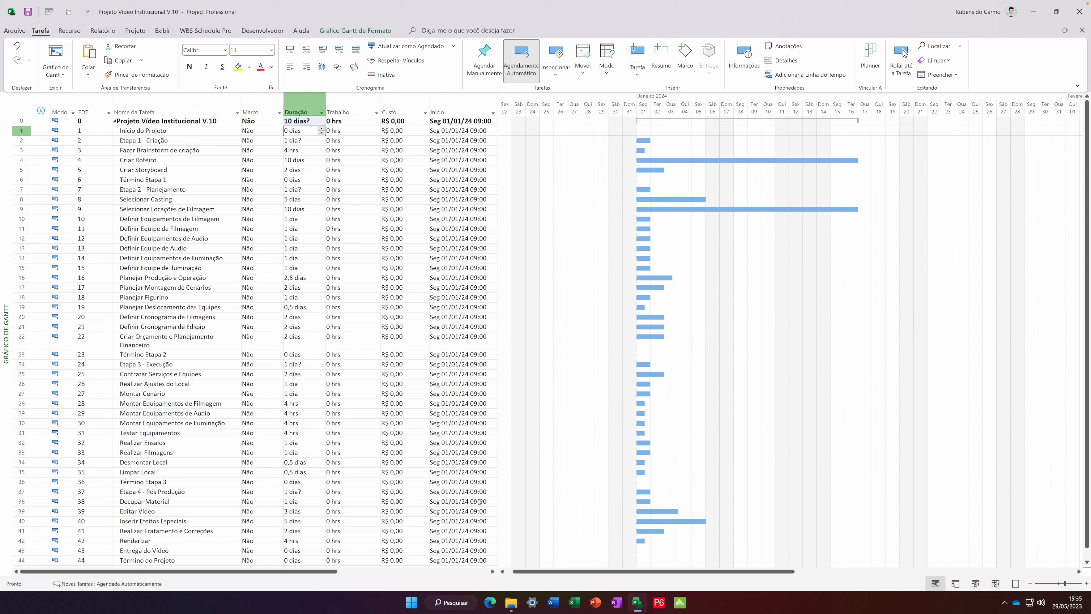
pyautogui.click(510, 601)
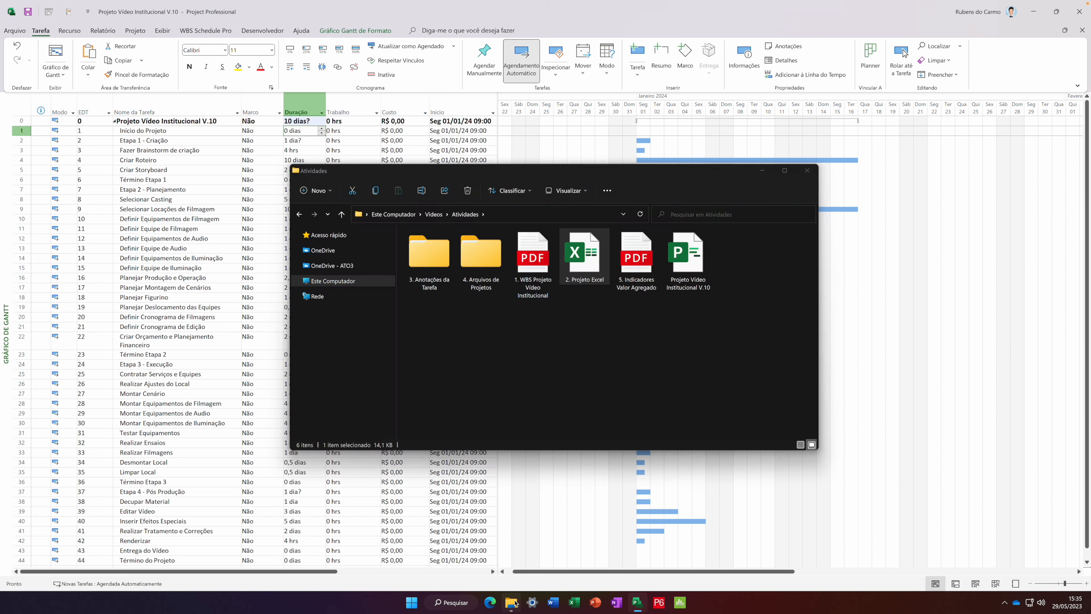
pyautogui.doubleClick(574, 257)
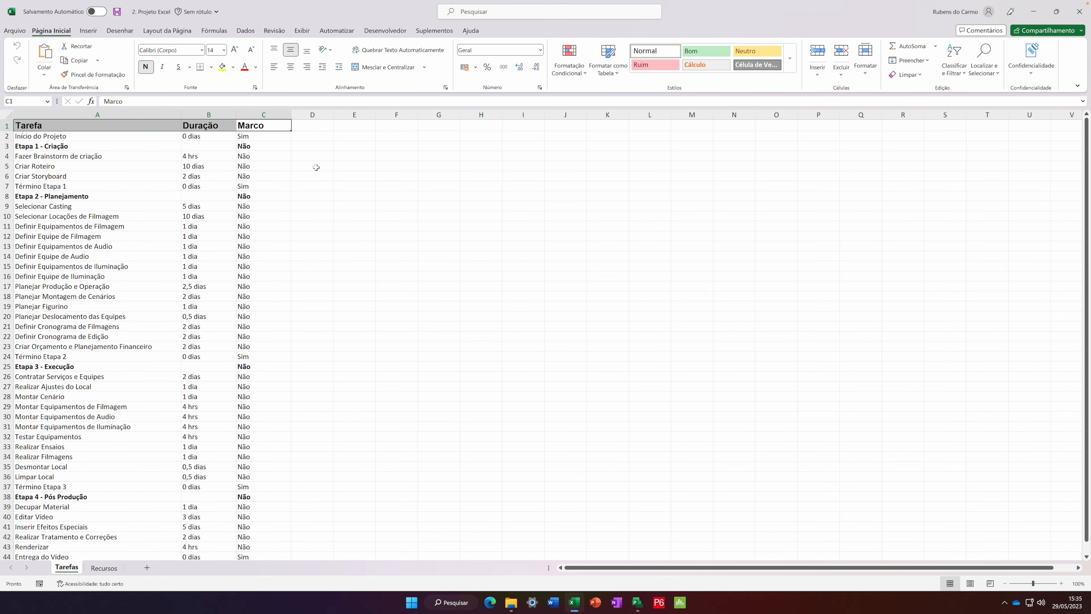
pyautogui.click(243, 137)
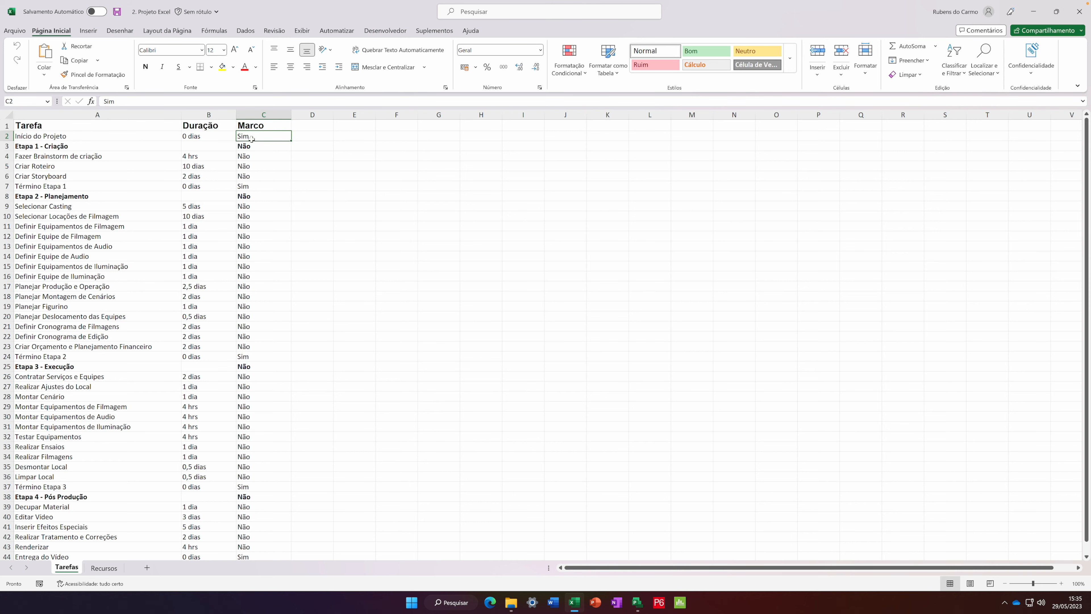
# Switch back to Project and set the Marco field of Início do Projeto to Sim.
pyautogui.click(637, 602)
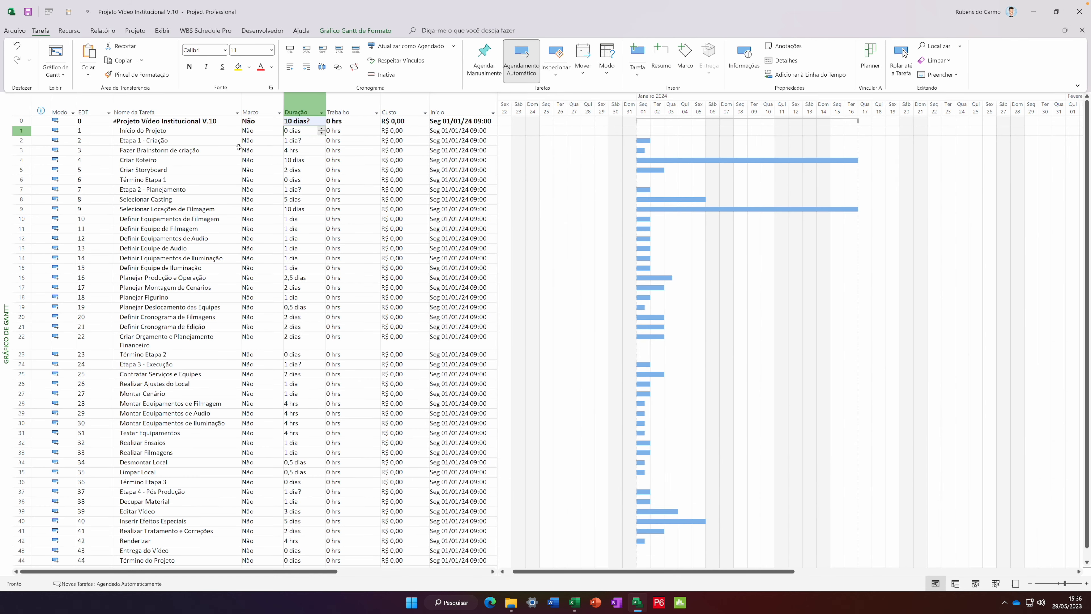
pyautogui.click(262, 130)
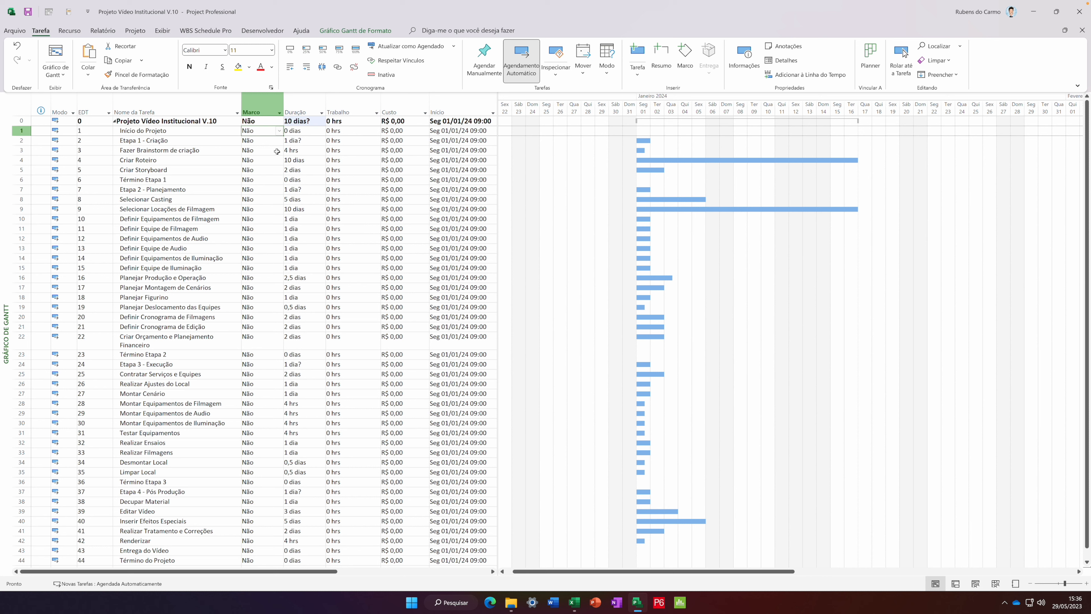
pyautogui.click(279, 131)
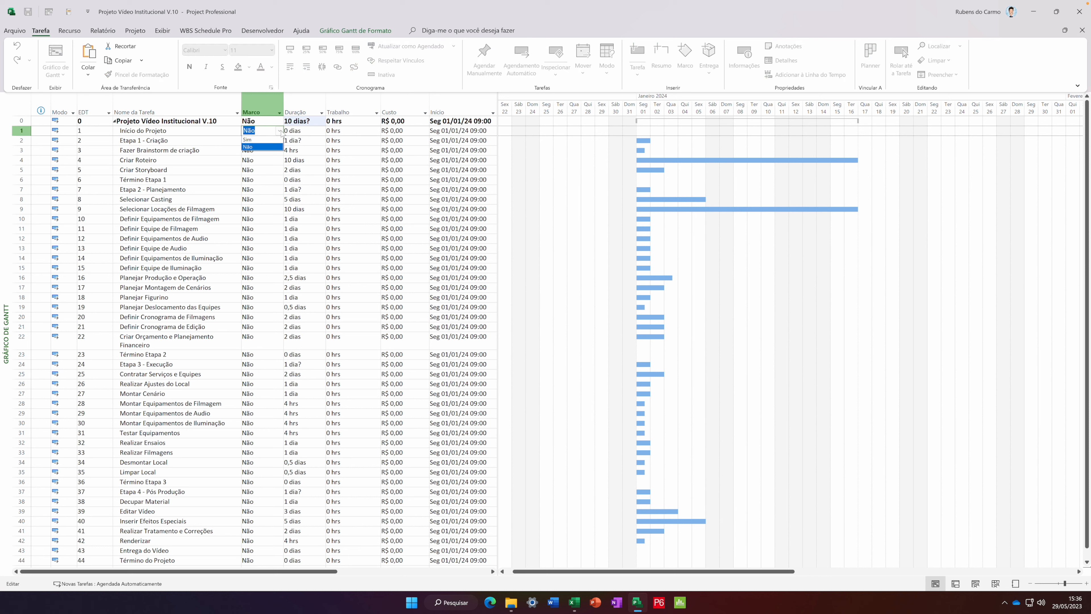
pyautogui.click(265, 143)
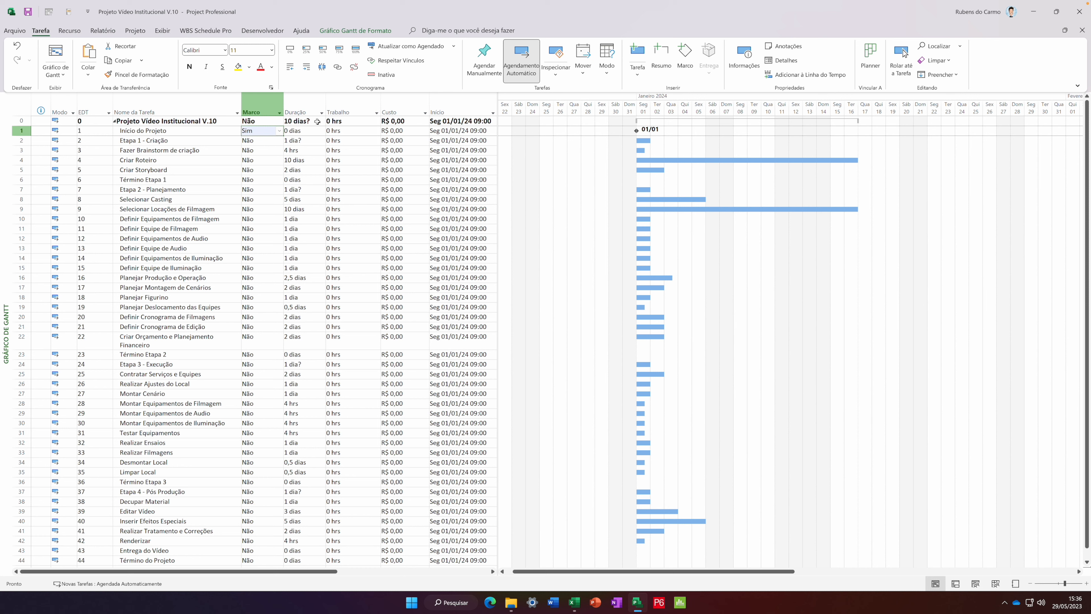
# Filter the task list by Duração to only the tasks of 0 dias.
pyautogui.click(321, 112)
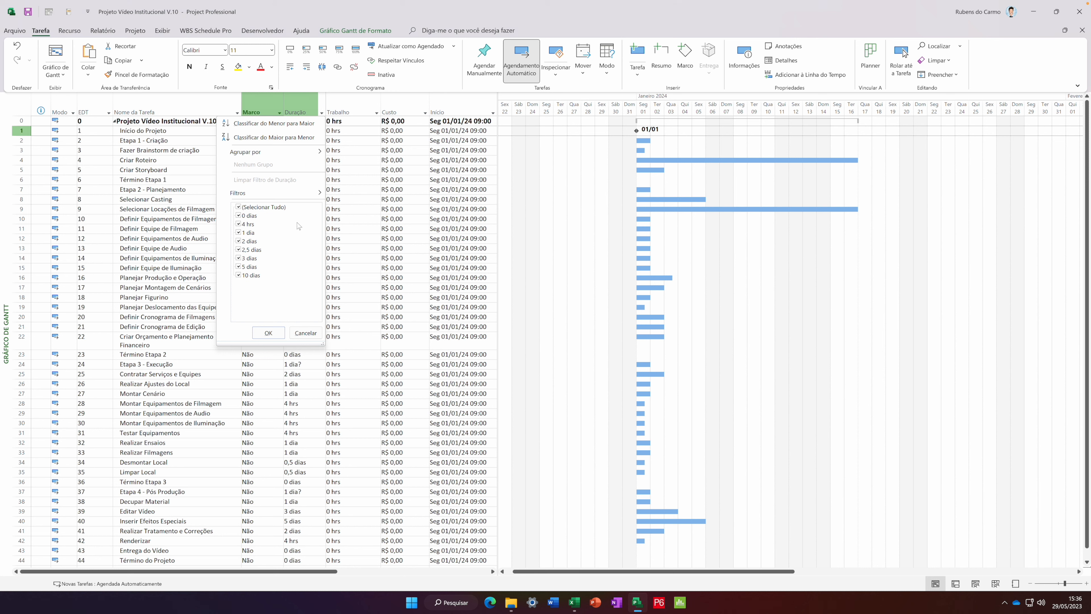
pyautogui.click(251, 207)
pyautogui.click(239, 215)
pyautogui.click(268, 333)
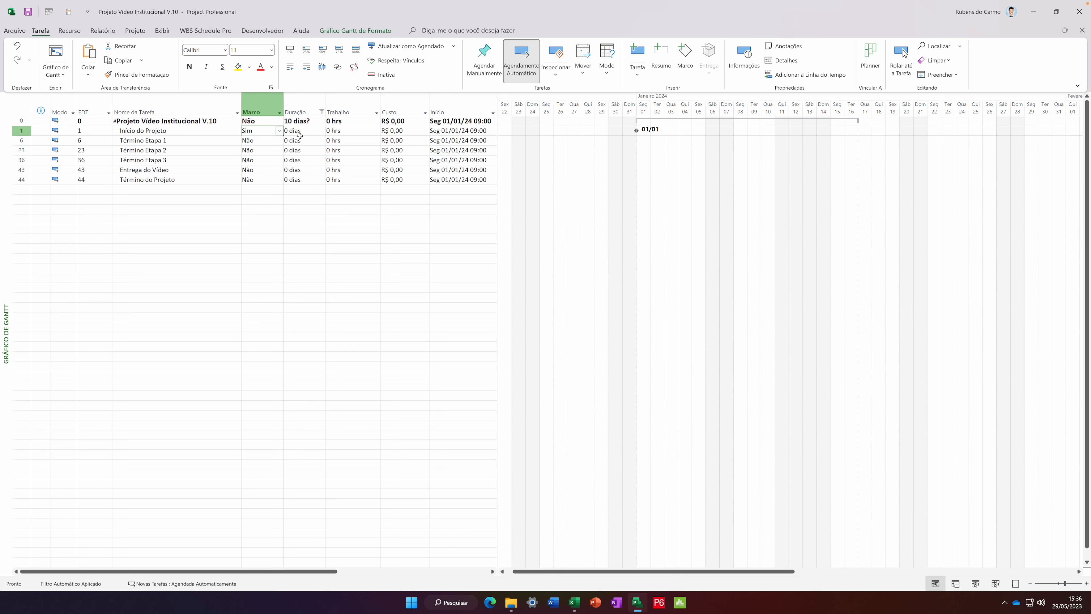
# Set Término Etapa 1's Marco field to Sim and fill the value down to Término do Projeto.
pyautogui.click(266, 142)
pyautogui.click(279, 141)
pyautogui.click(281, 149)
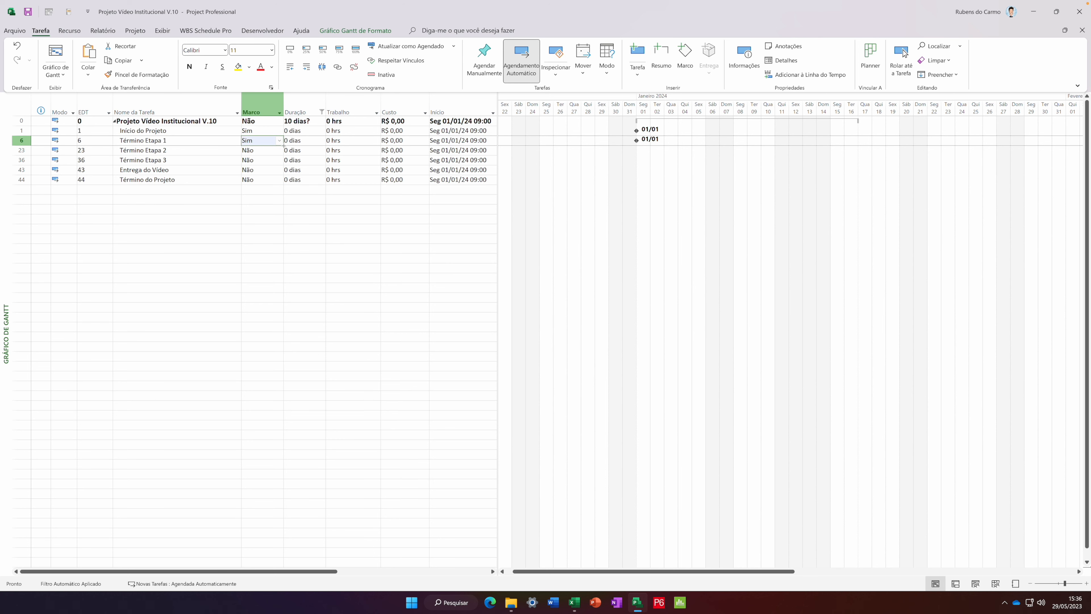
pyautogui.moveTo(283, 145); pyautogui.dragTo(283, 184)
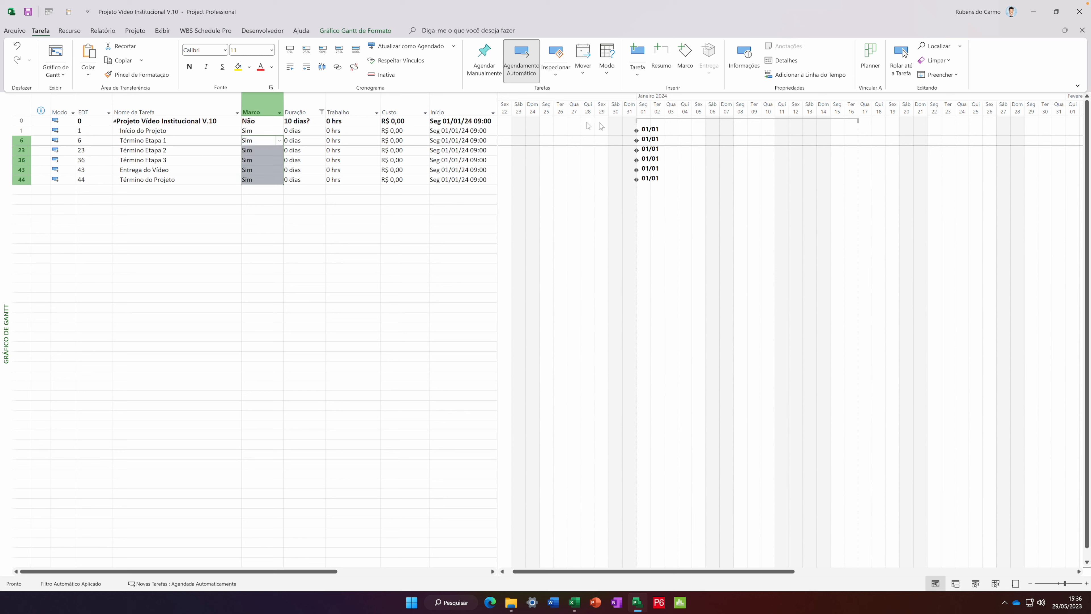
# Remove the Duração filter by reselecting all values so the complete task list is shown.
pyautogui.click(252, 157)
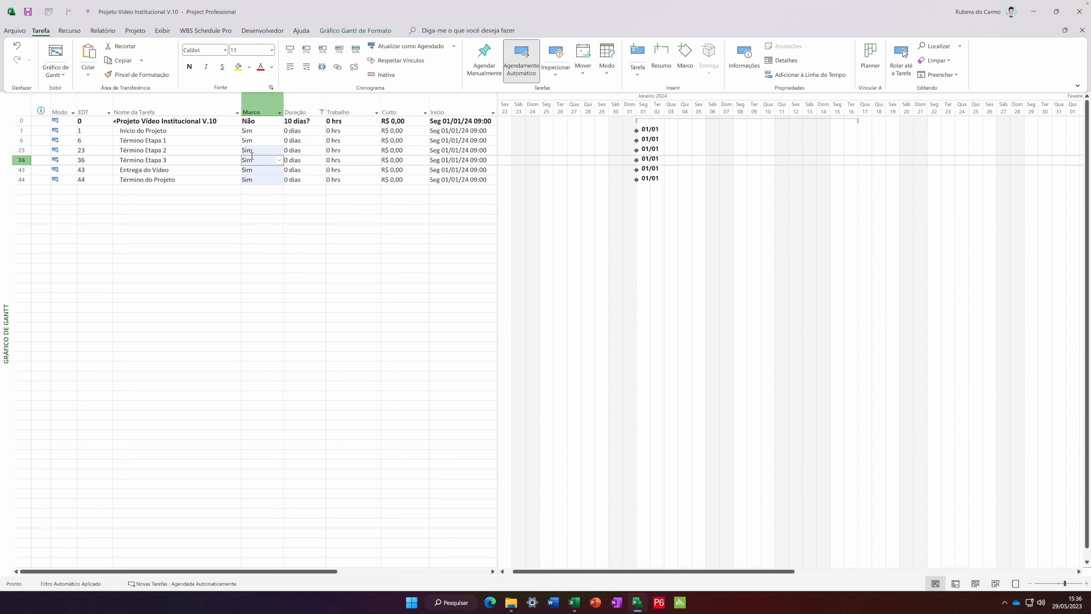
pyautogui.click(127, 163)
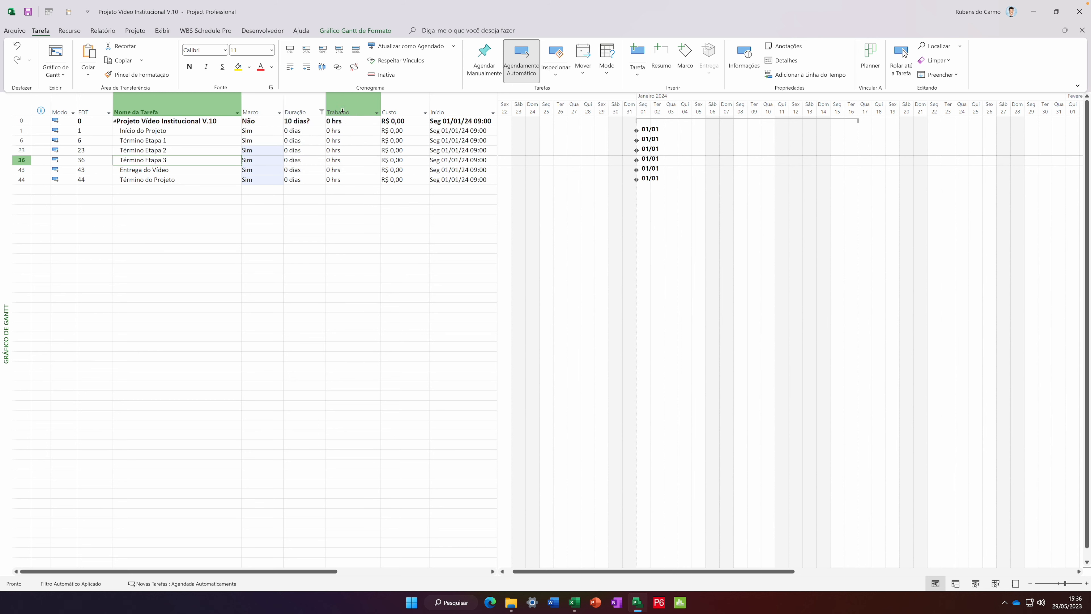
pyautogui.click(322, 111)
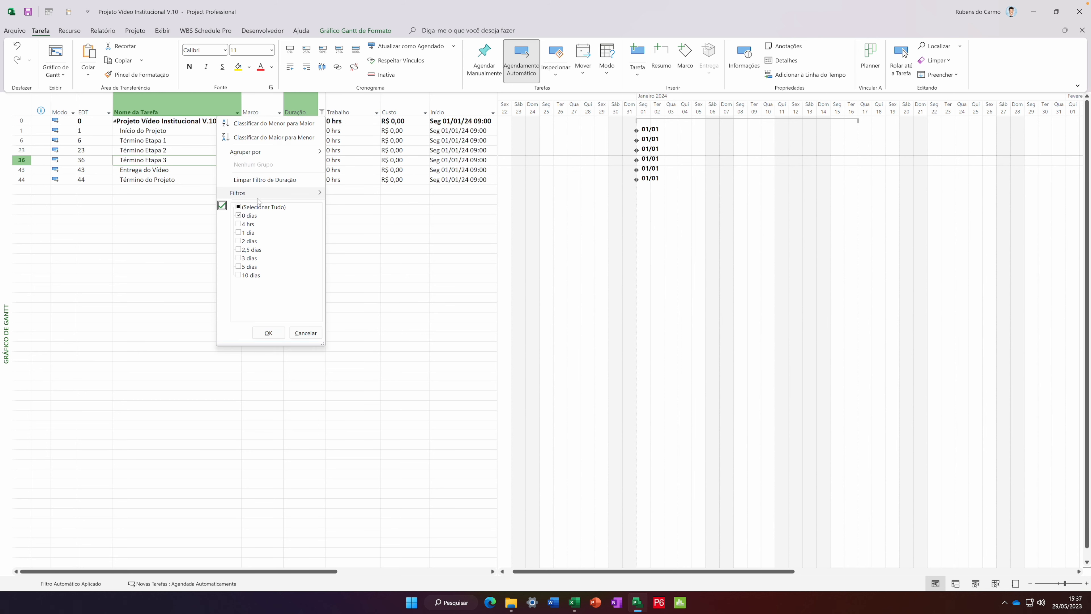
pyautogui.click(240, 208)
pyautogui.click(268, 332)
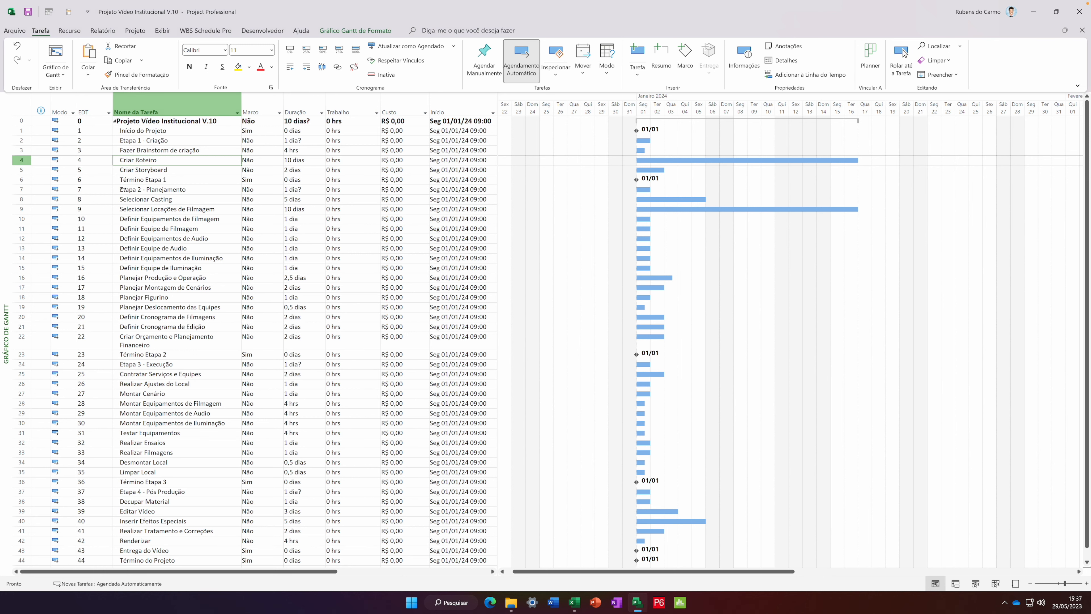
# Widen the Nome da Tarefa column to fit the longest task name on one line and hide the Marco column.
pyautogui.moveTo(241, 104); pyautogui.dragTo(276, 104)
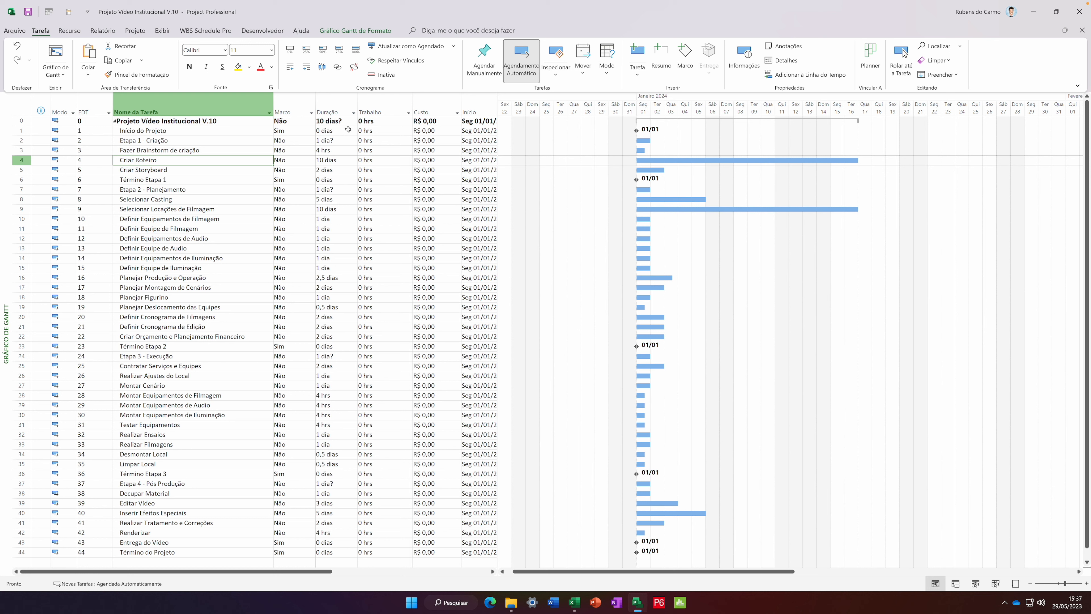
pyautogui.click(293, 102)
pyautogui.rightClick(293, 103)
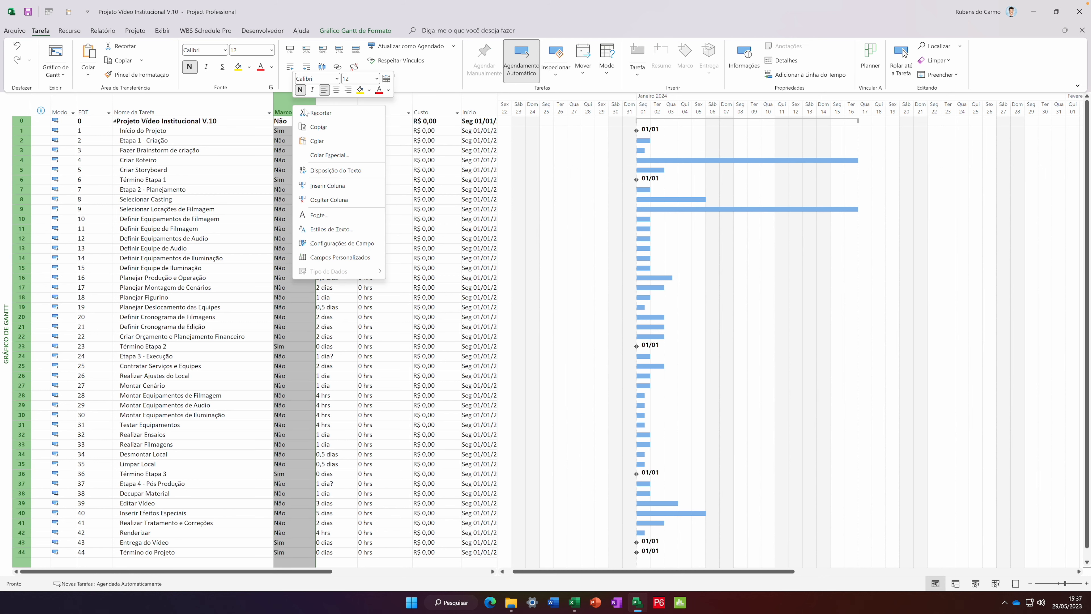
pyautogui.click(329, 199)
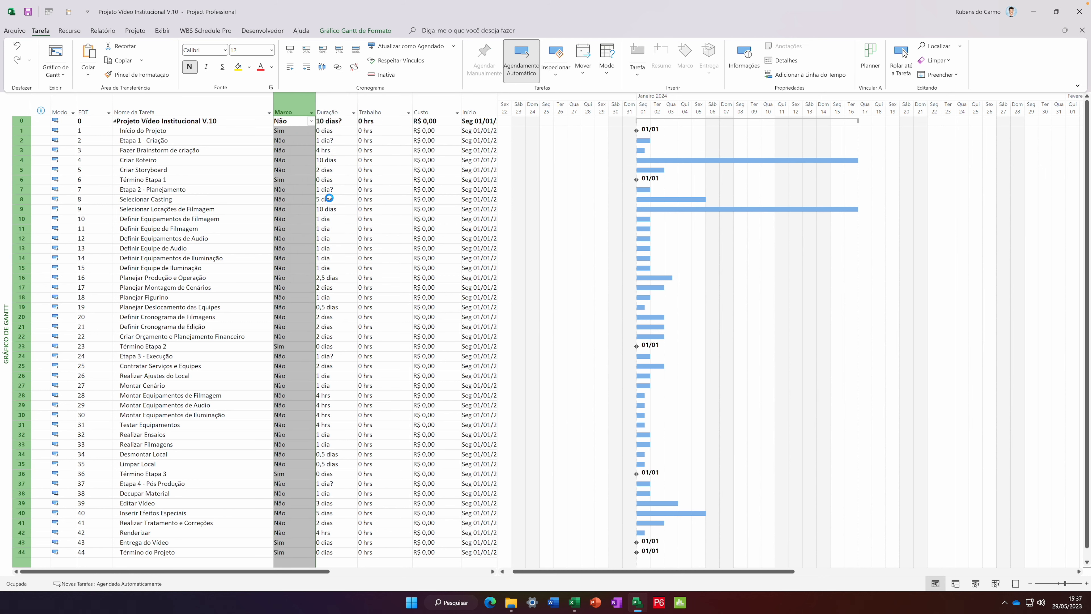
pyautogui.click(177, 132)
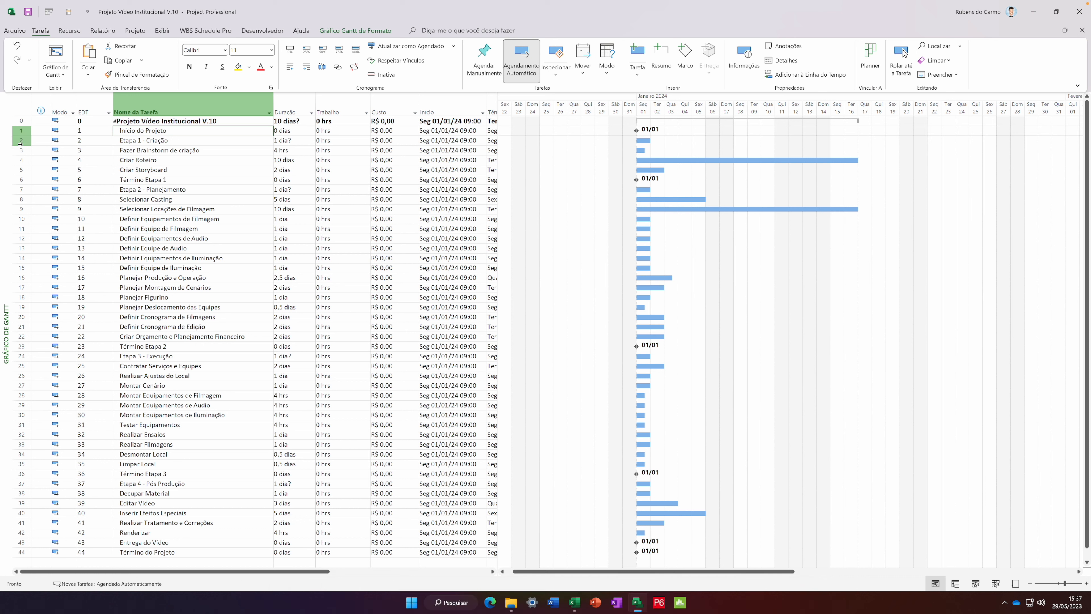
# Indent tasks 2 to 6, from Etapa 1 - Criação to Término Etapa 1, one level under Início do Projeto.
pyautogui.click(22, 140)
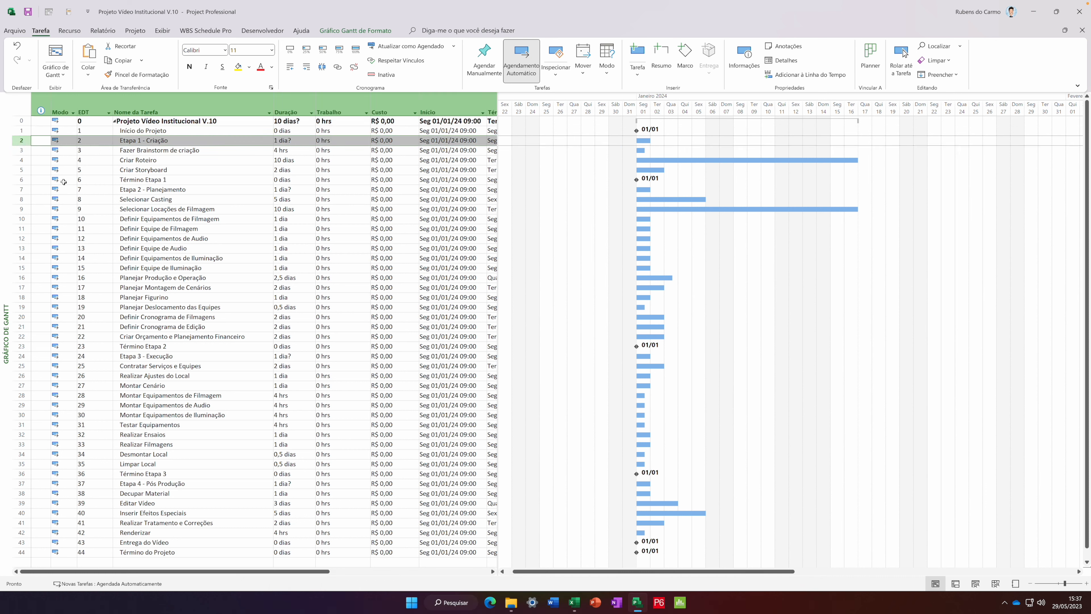
pyautogui.keyDown('shift'); pyautogui.click(22, 179); pyautogui.keyUp('shift')
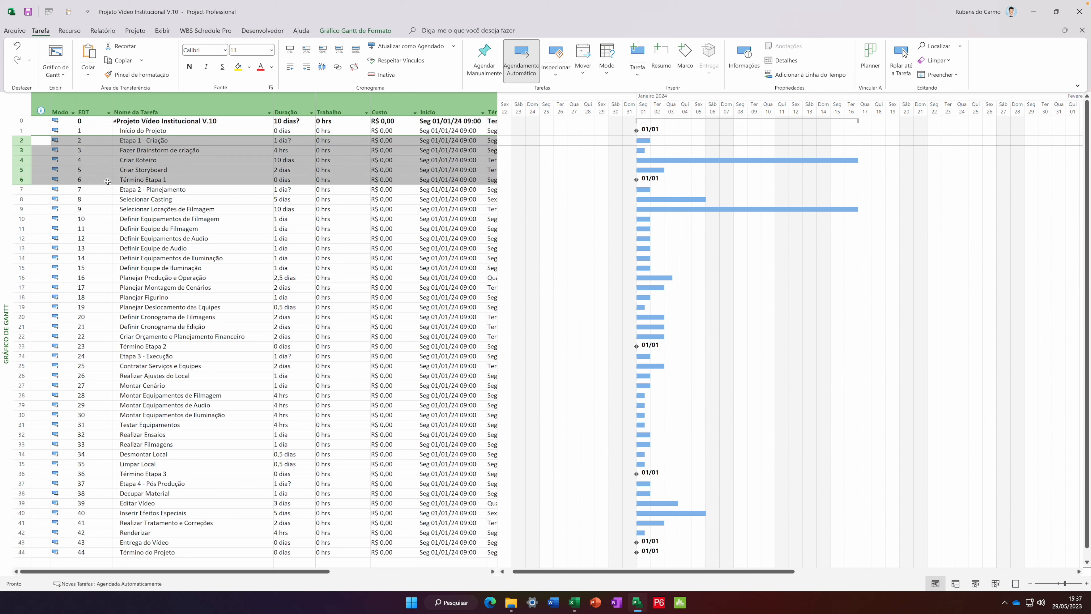
pyautogui.click(306, 67)
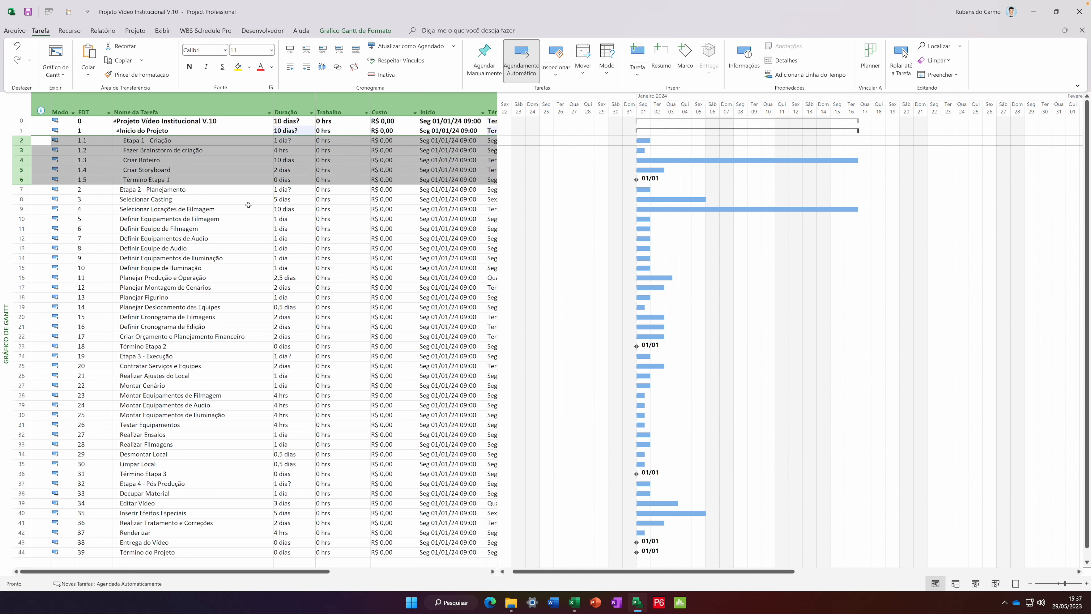
# Indent tasks 8 to 23, from Selecionar Casting to Término Etapa 2, one level under Etapa 2 - Planejamento.
pyautogui.click(20, 200)
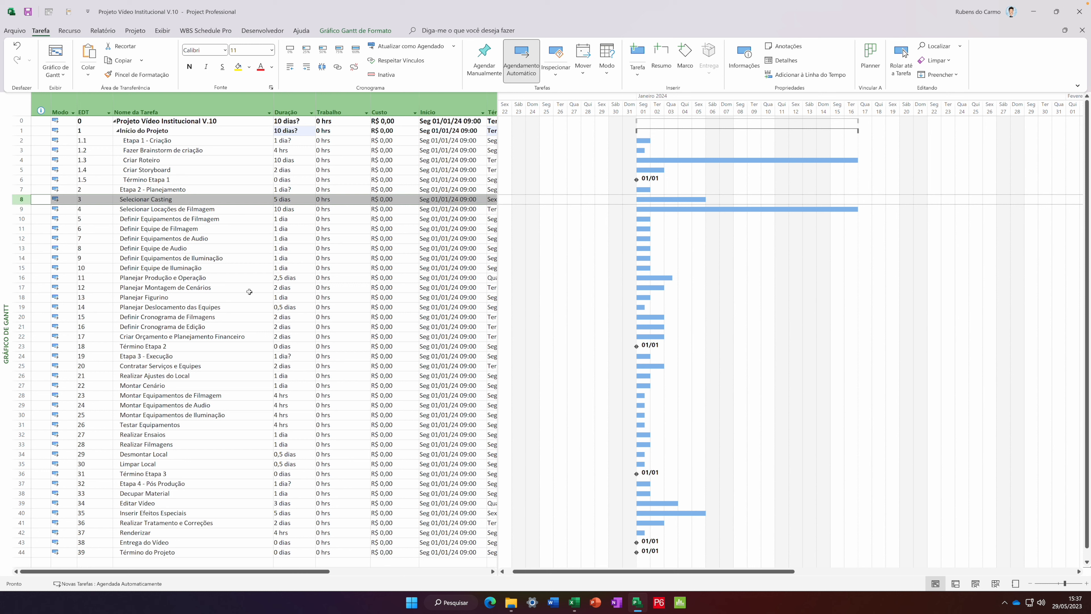
pyautogui.keyDown('shift'); pyautogui.click(20, 346); pyautogui.keyUp('shift')
pyautogui.click(307, 66)
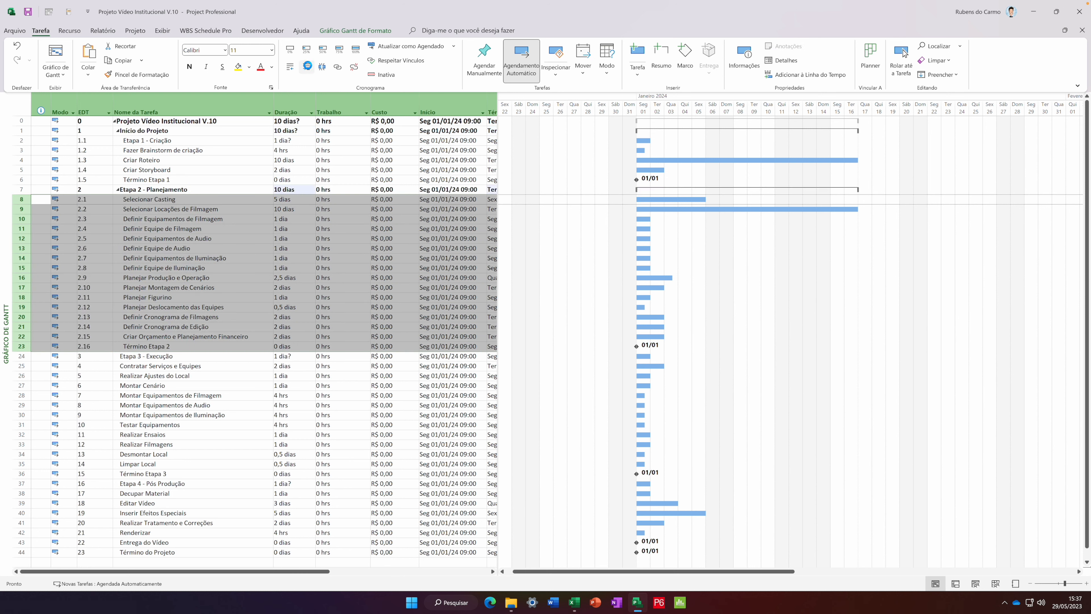
# Indent tasks 25 to 36, from Contratar Serviços e Equipes to Término Etapa 3, one level under Etapa 3 - Execução.
pyautogui.click(21, 366)
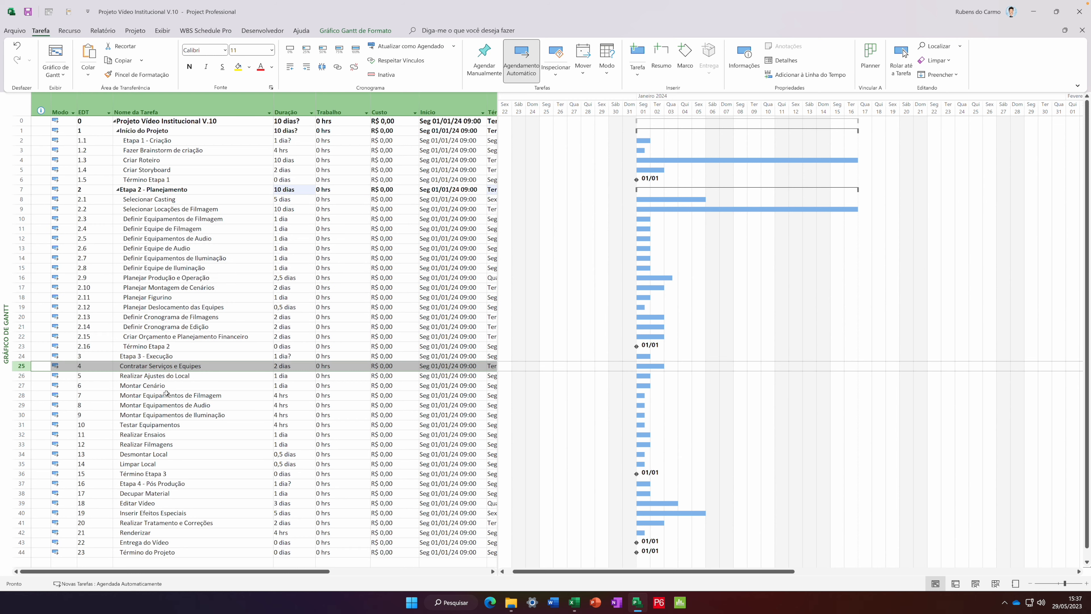
pyautogui.scroll(-3, 155, 395)
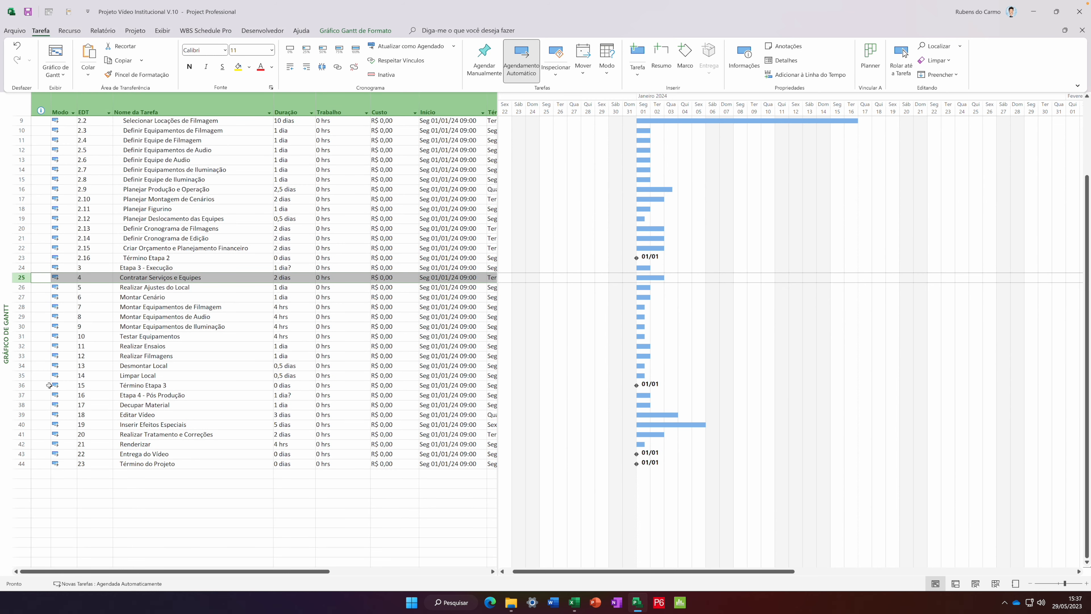
pyautogui.keyDown('shift'); pyautogui.click(21, 385); pyautogui.keyUp('shift')
pyautogui.click(307, 66)
# Indent tasks 38 to 44, from Decupar Material to Término do Projeto, one level under Etapa 4 - Pós Produção.
pyautogui.click(22, 404)
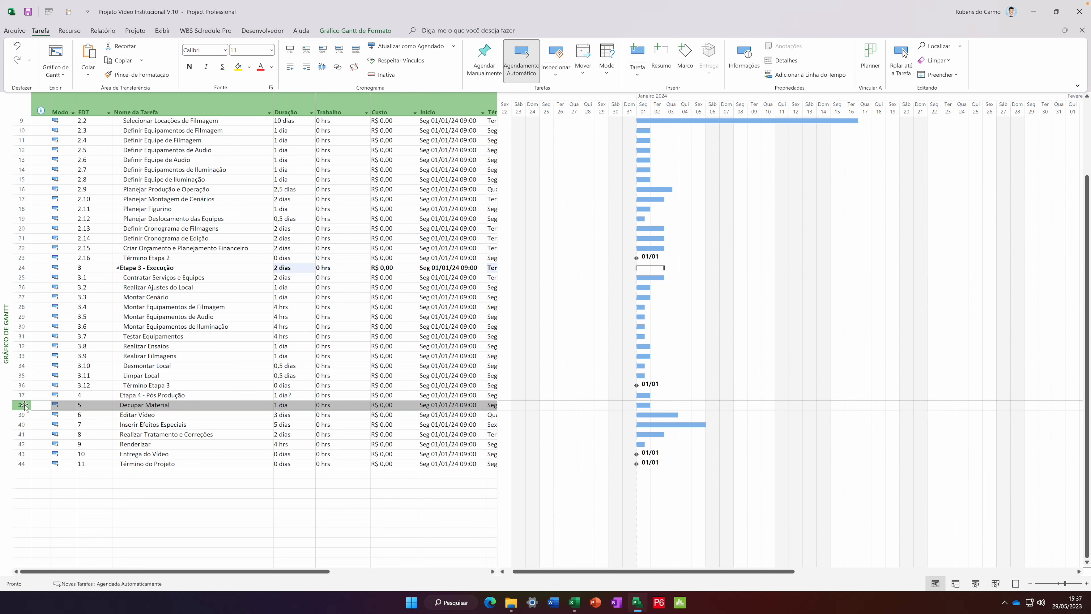
pyautogui.keyDown('shift'); pyautogui.click(15, 463); pyautogui.keyUp('shift')
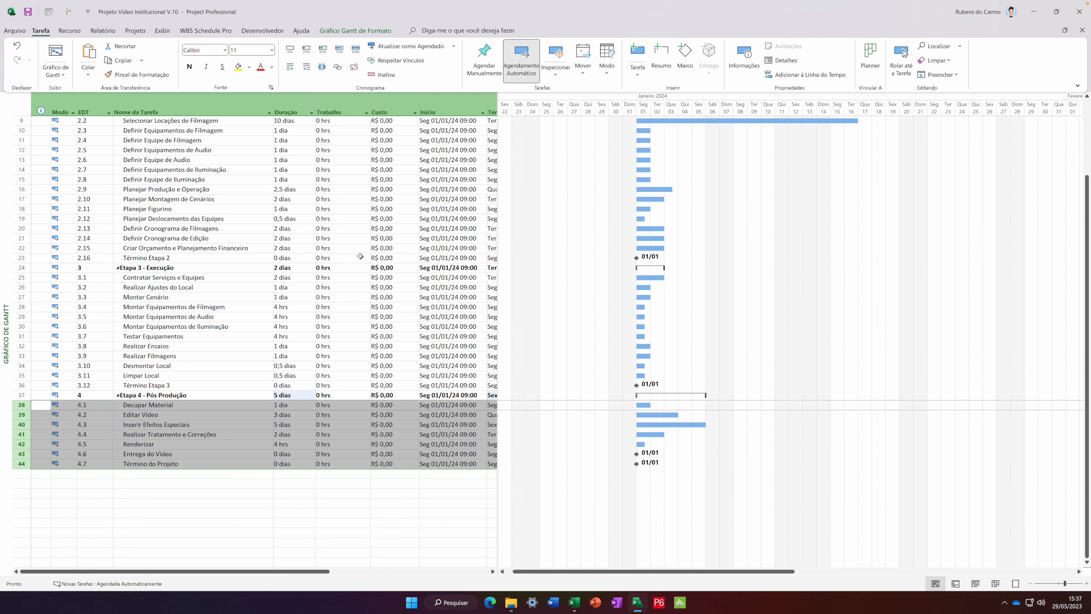
pyautogui.click(202, 383)
pyautogui.scroll(3, 246, 416)
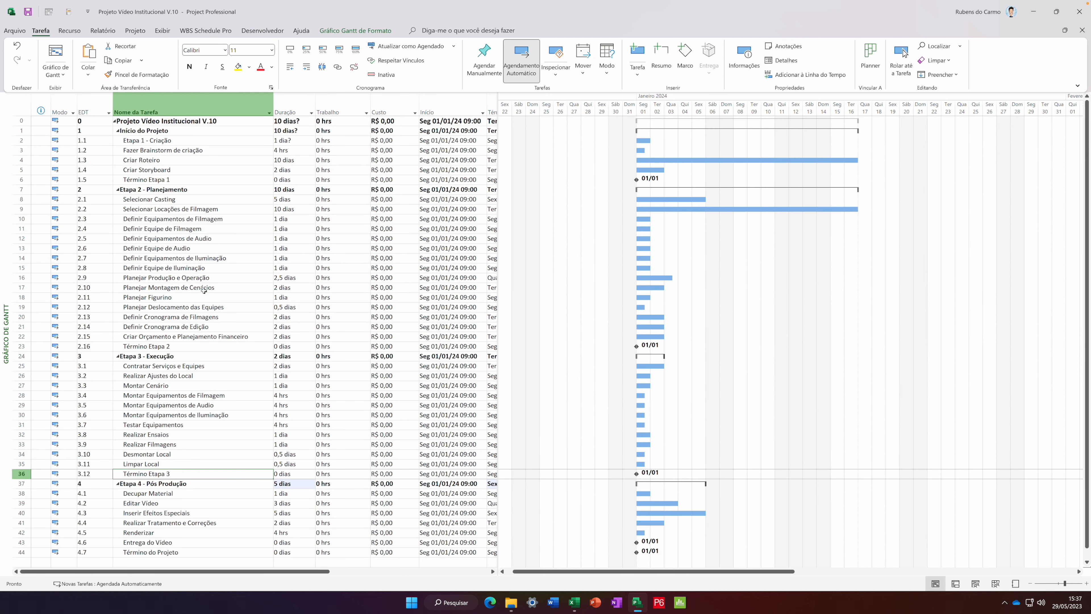
# Collapse the Início do Projeto, Etapa 2, Etapa 3 and Etapa 4 summary tasks to review the outline, and expand all four again.
pyautogui.click(118, 189)
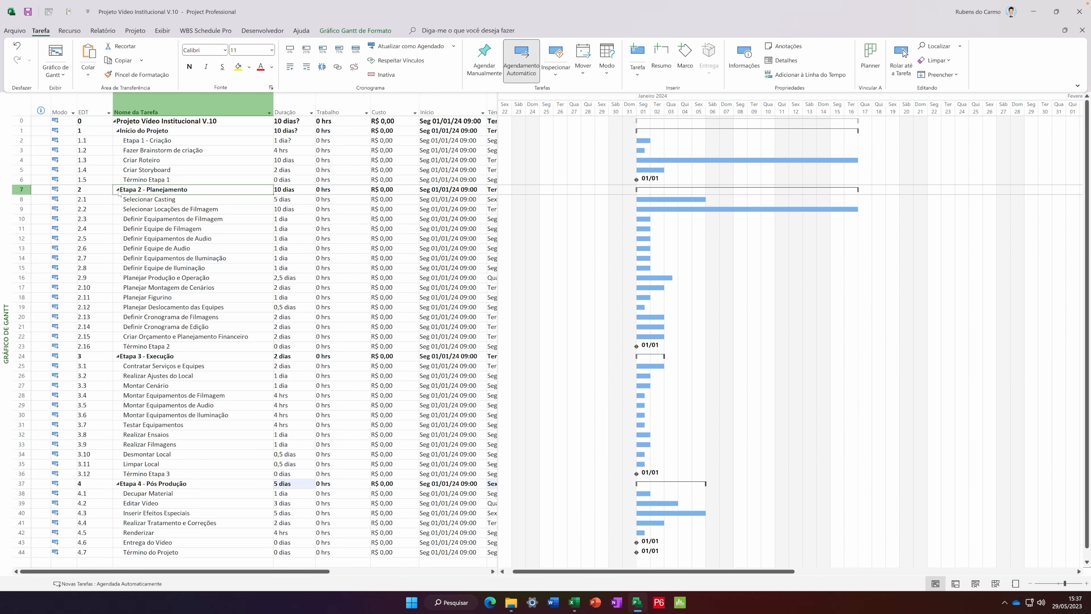
pyautogui.click(116, 199)
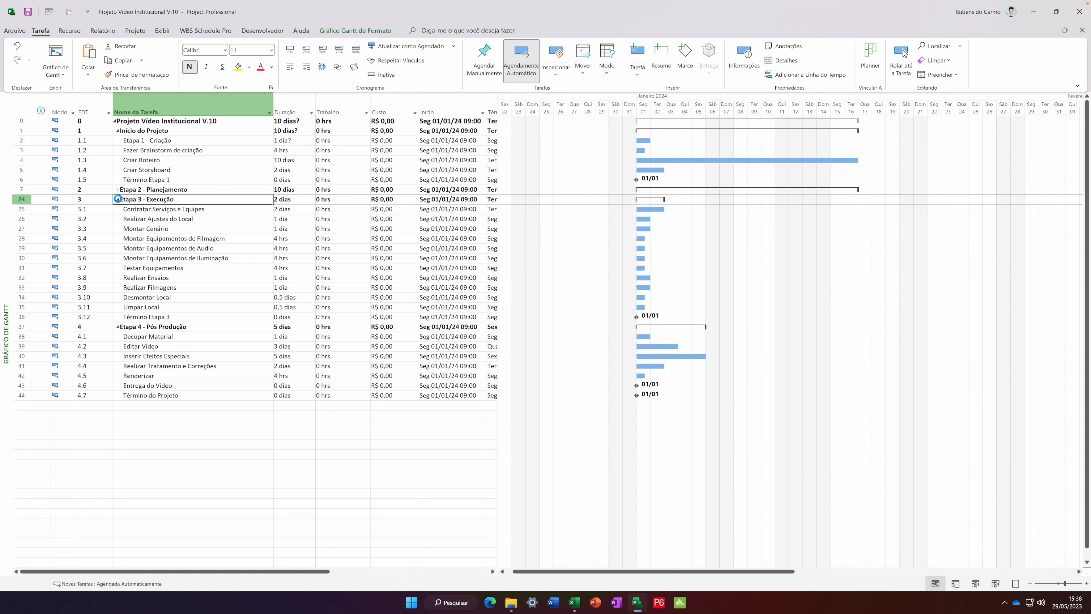
pyautogui.click(117, 210)
pyautogui.click(117, 209)
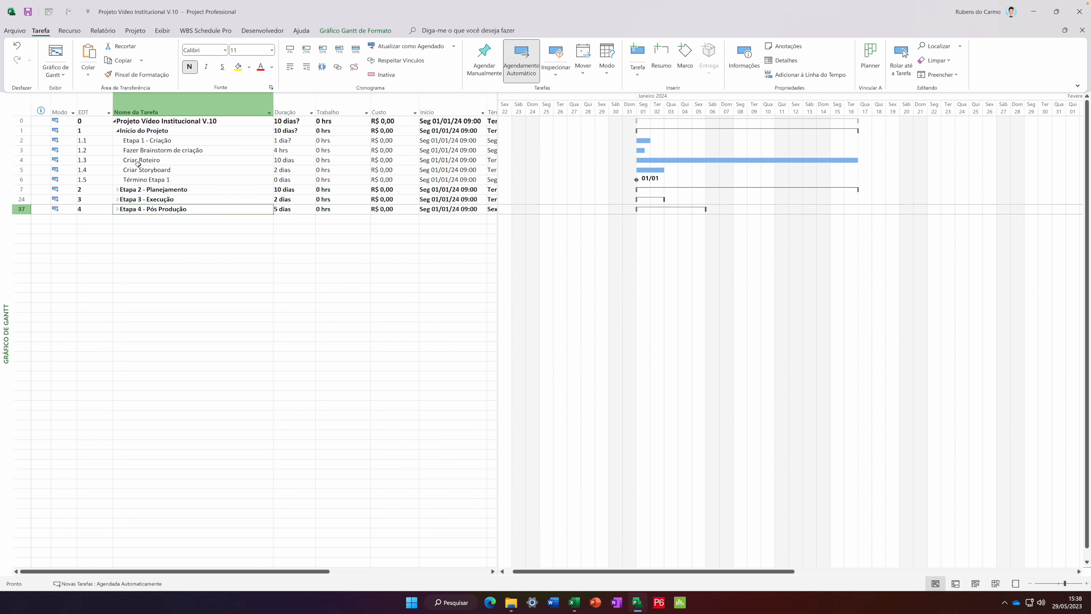
pyautogui.click(117, 131)
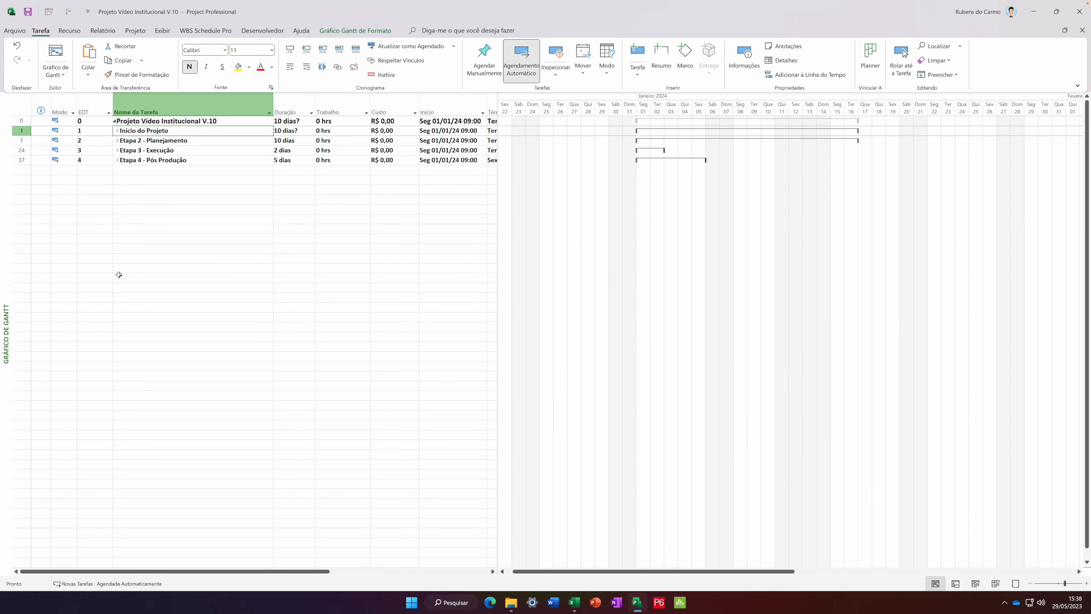
pyautogui.click(117, 131)
pyautogui.click(118, 189)
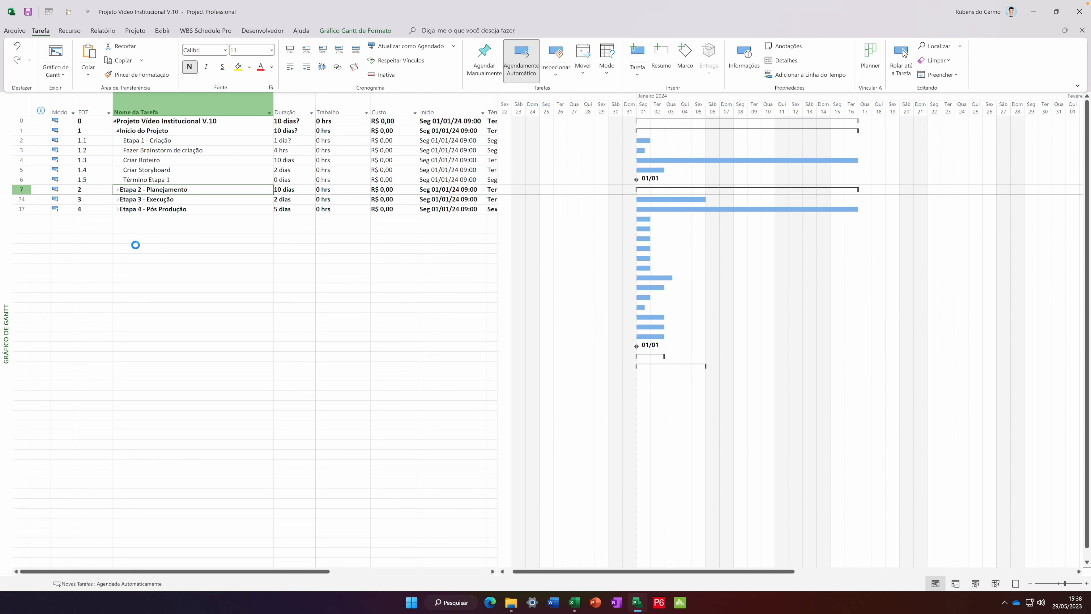
pyautogui.click(118, 356)
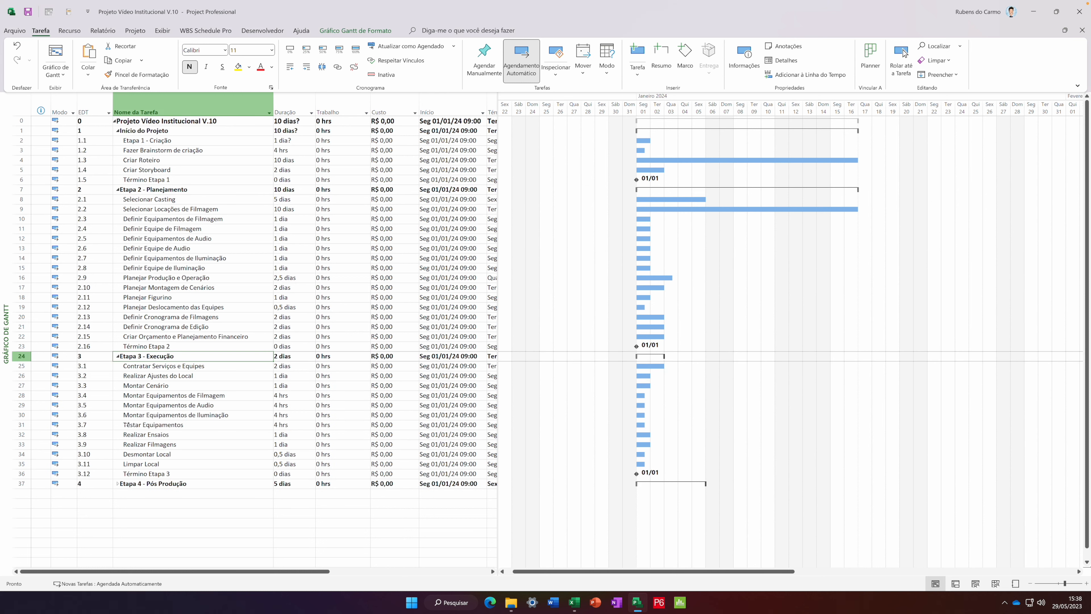
pyautogui.click(118, 484)
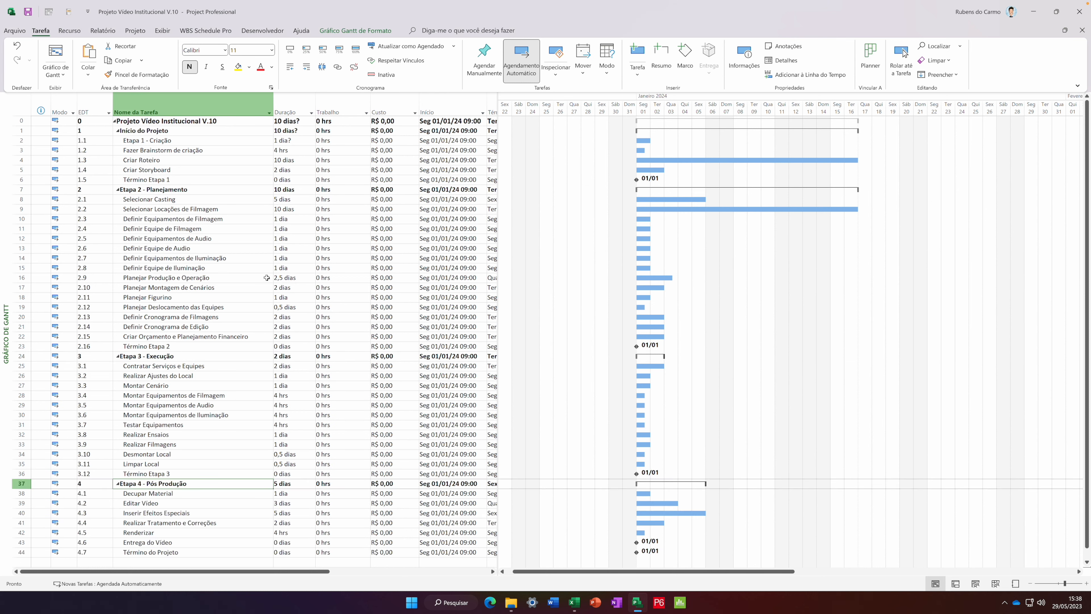